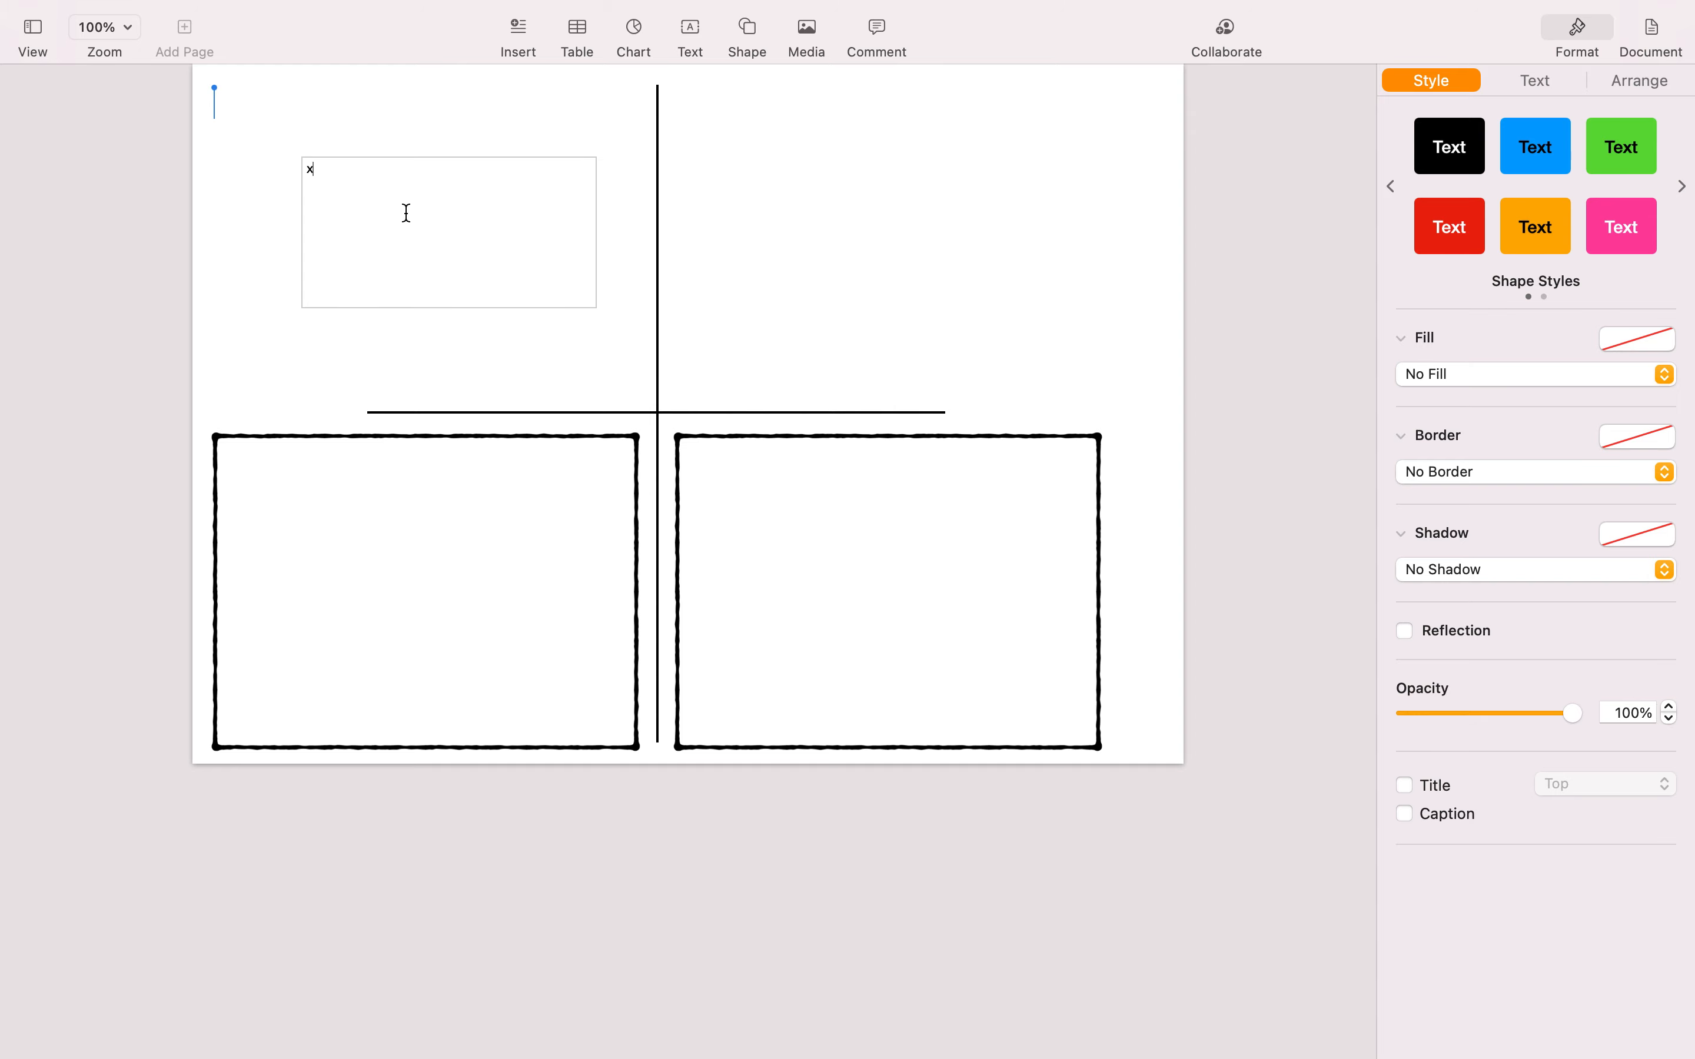
Extend the placeholder text in the upper-left text box to "xxx".
left_click(446, 258)
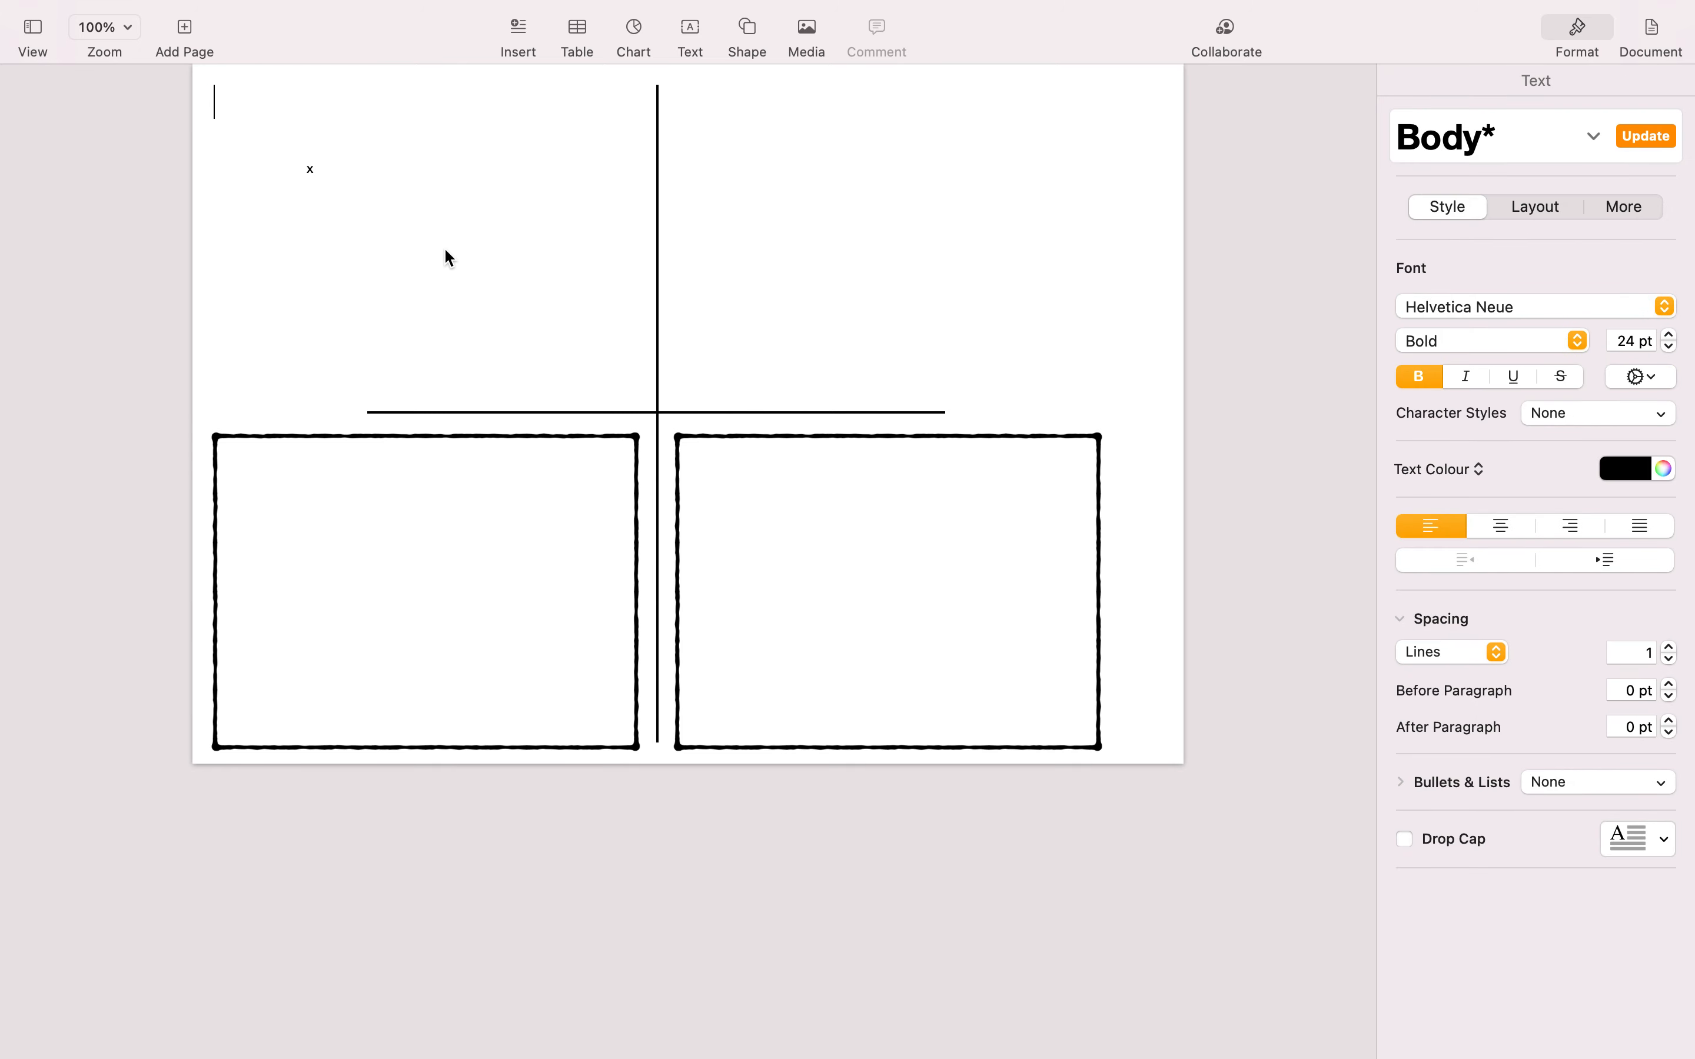
left_click(448, 257)
double_click(321, 168)
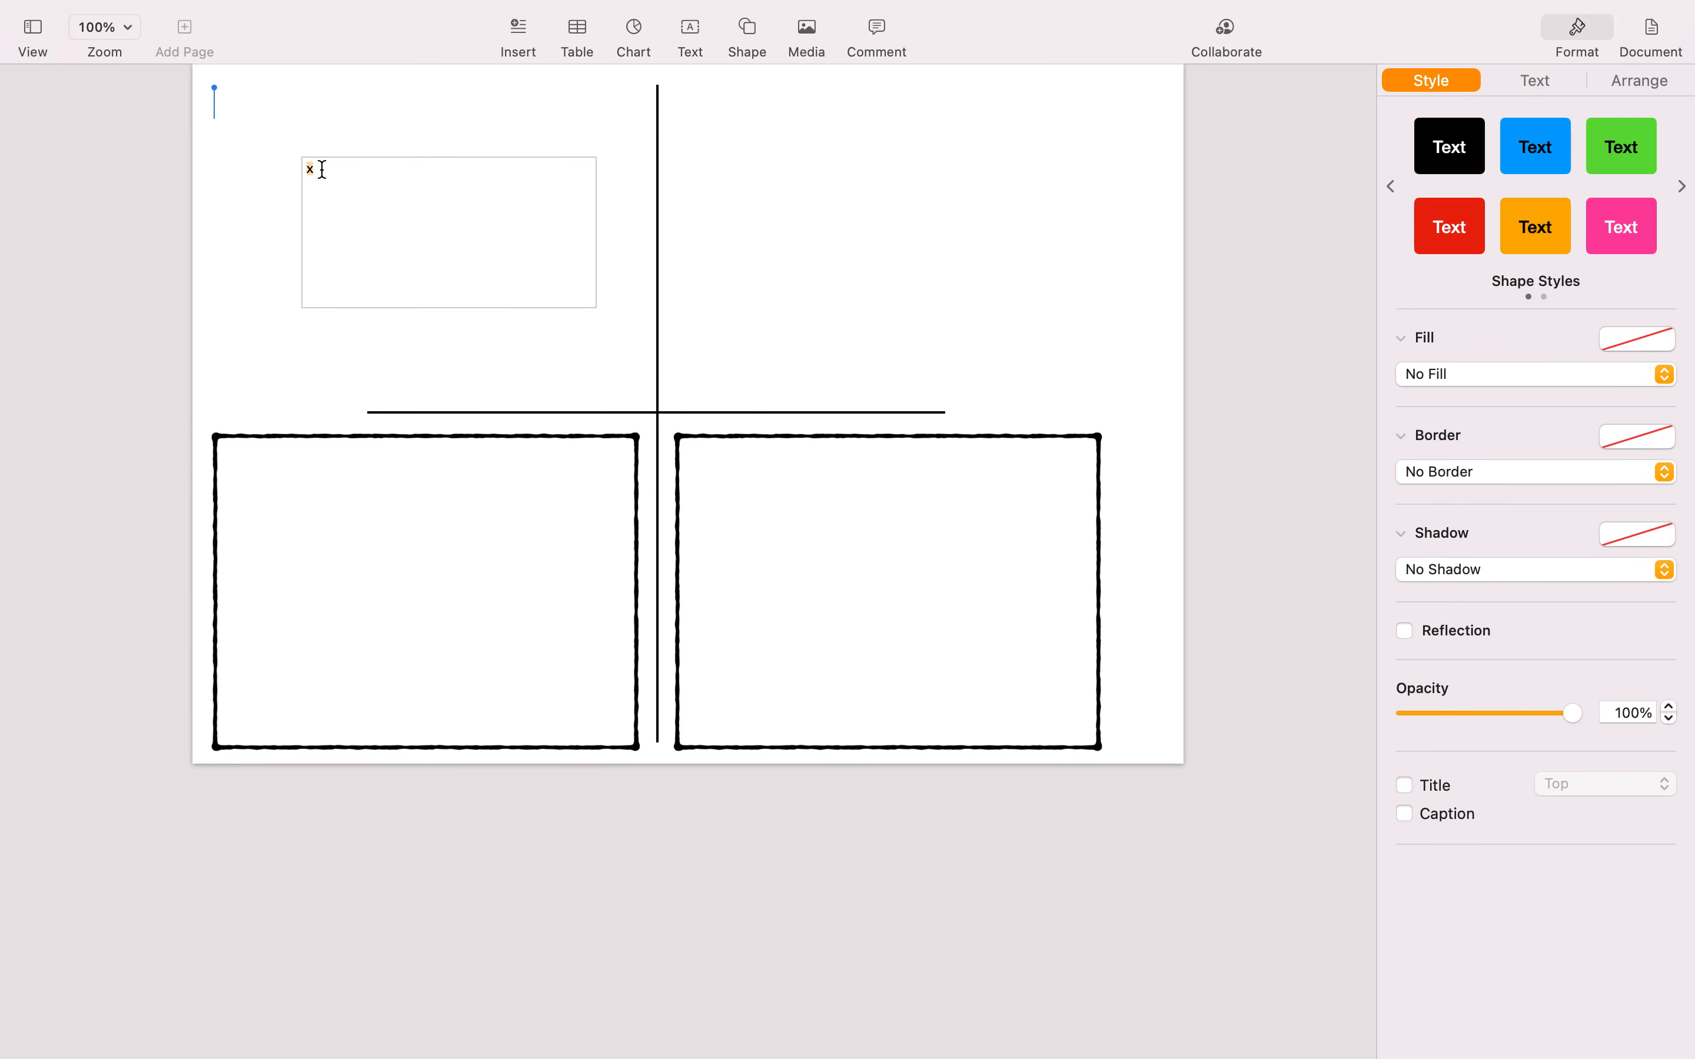
type("xx")
Rotate the "xxx" text box to about 273° and set its text wrap to None.
left_click(1617, 89)
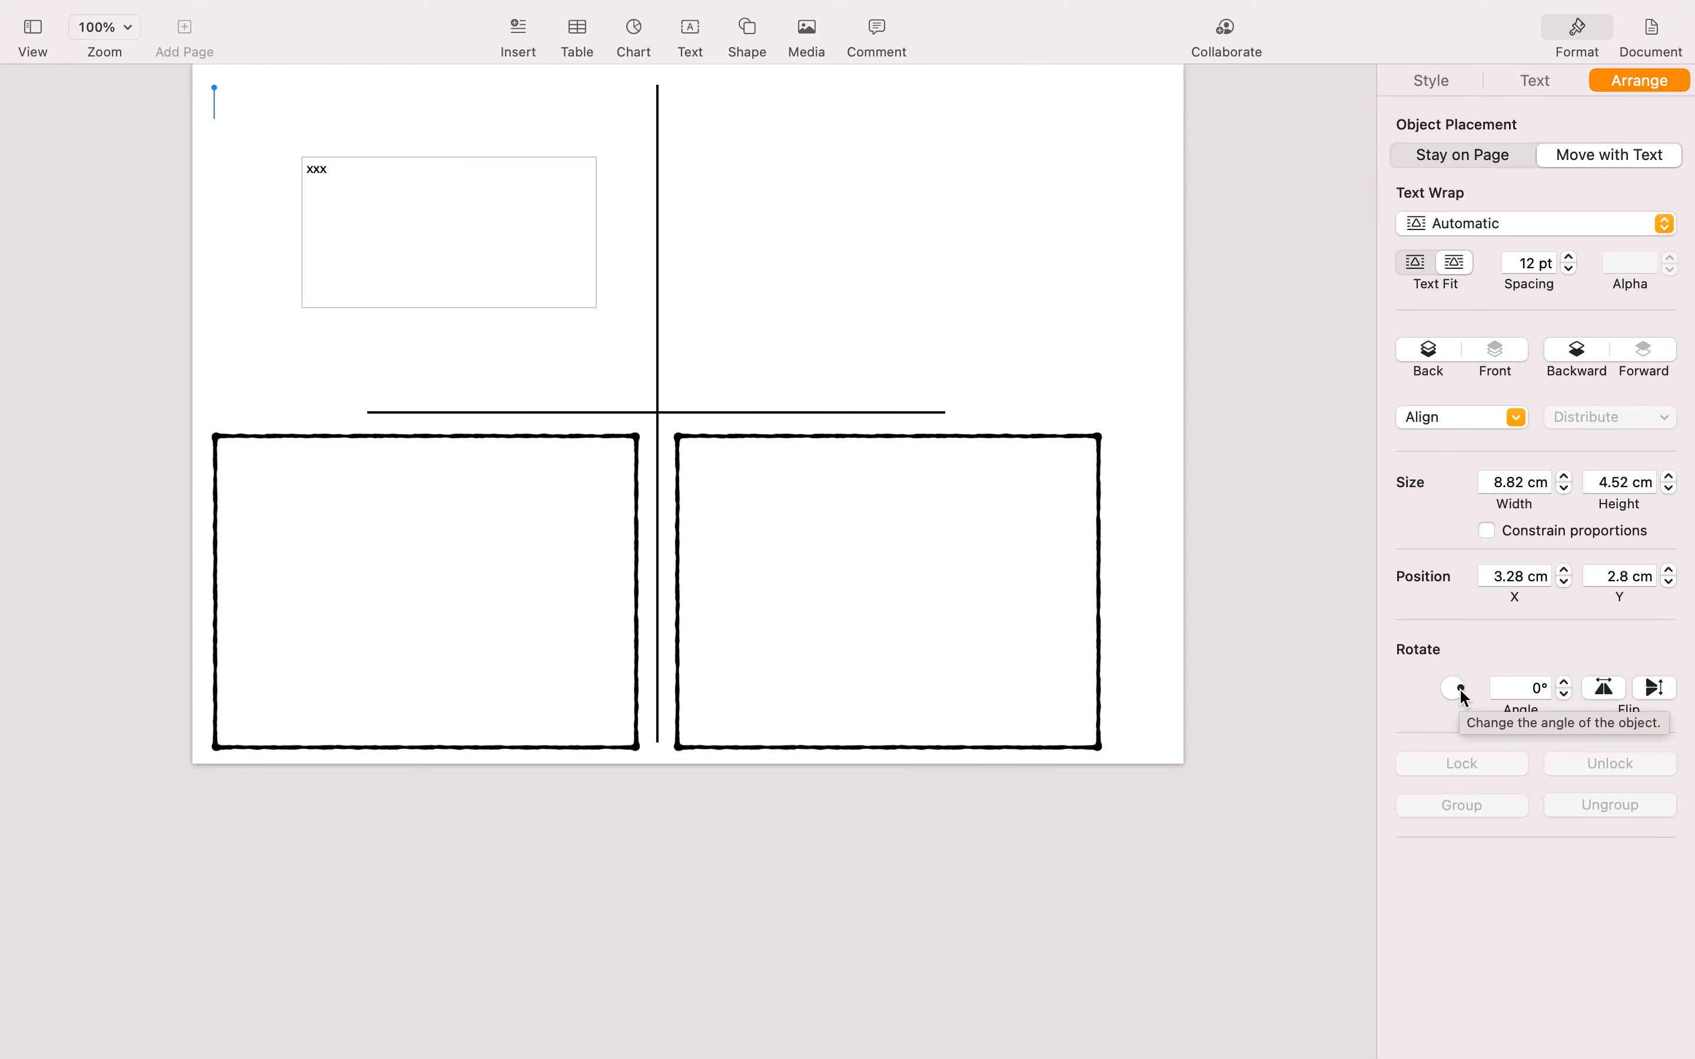
left_click(589, 349)
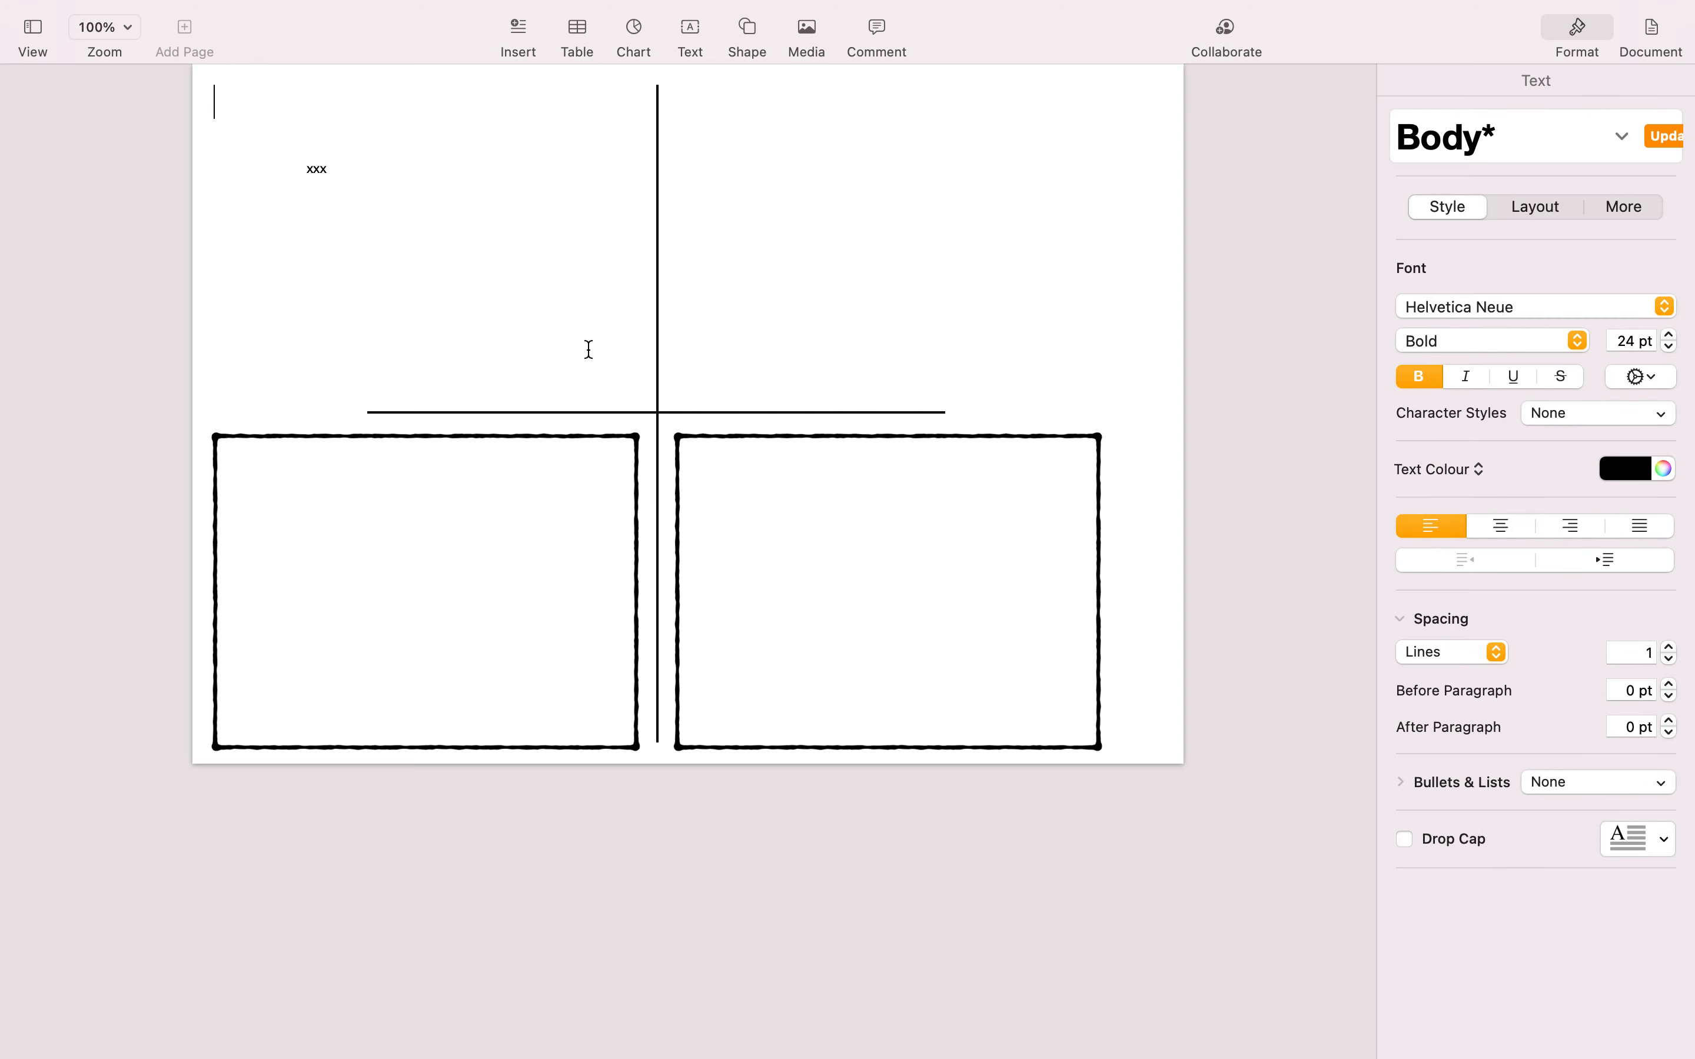
left_click(469, 232)
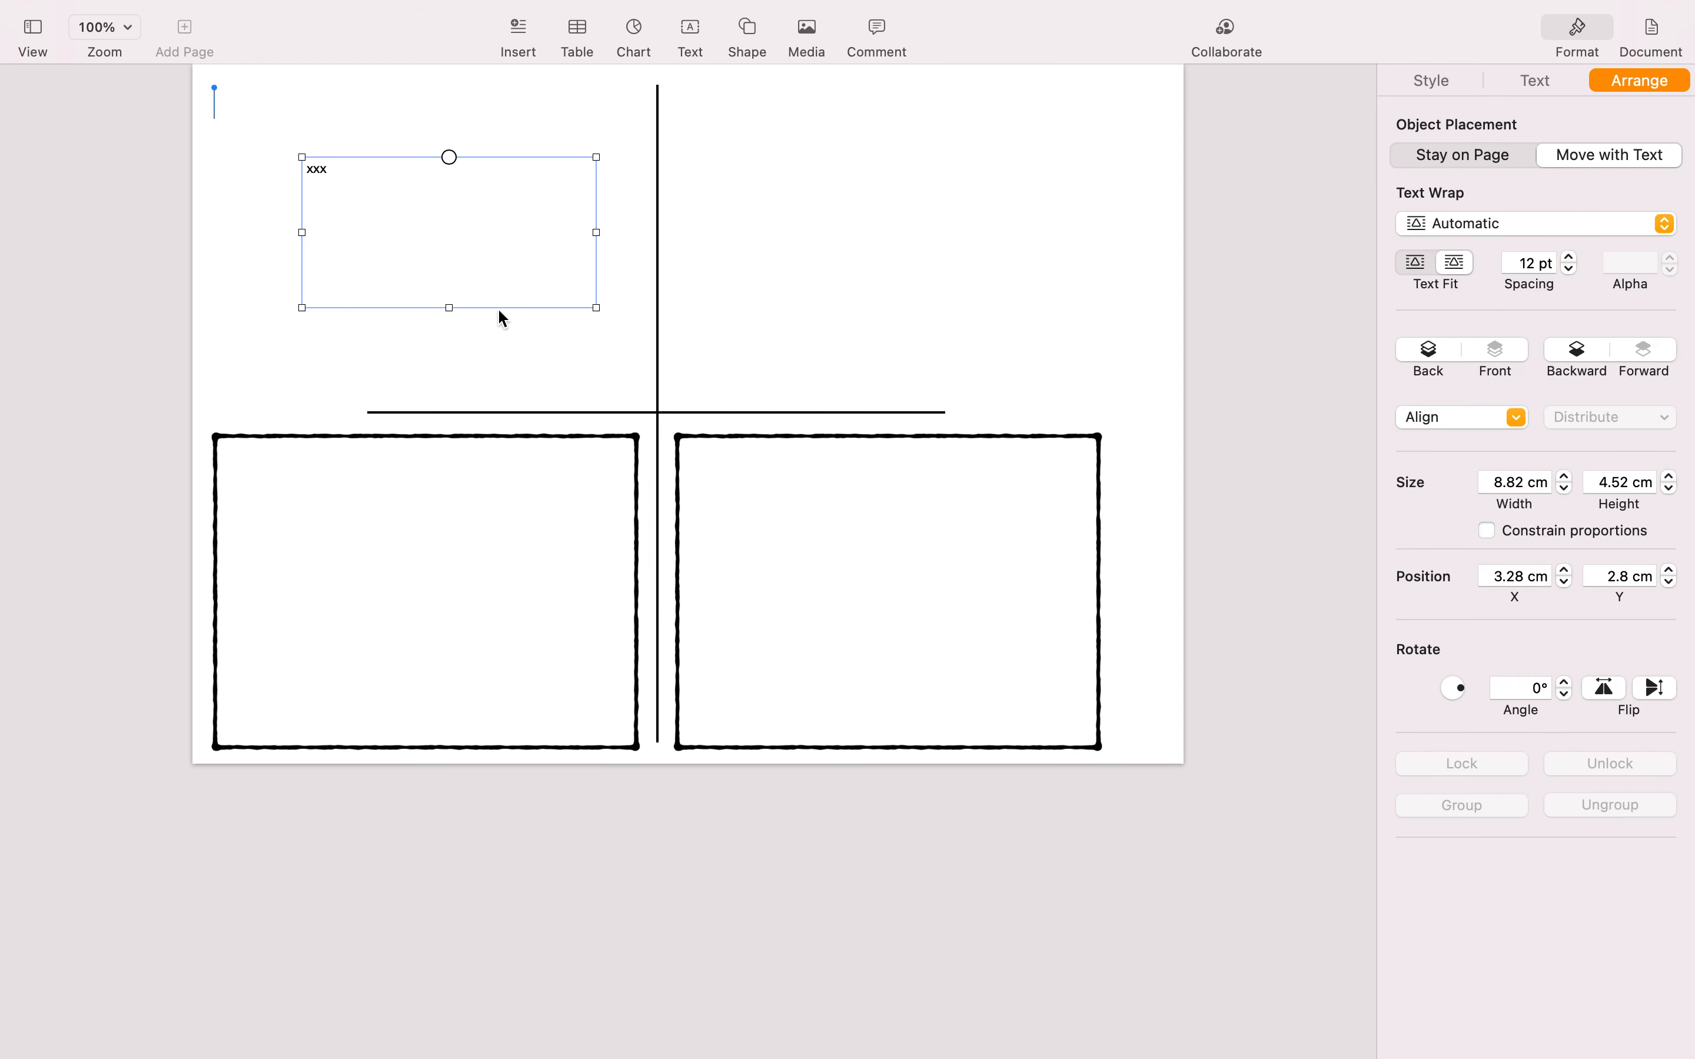
left_click_drag(1462, 689, 1462, 790)
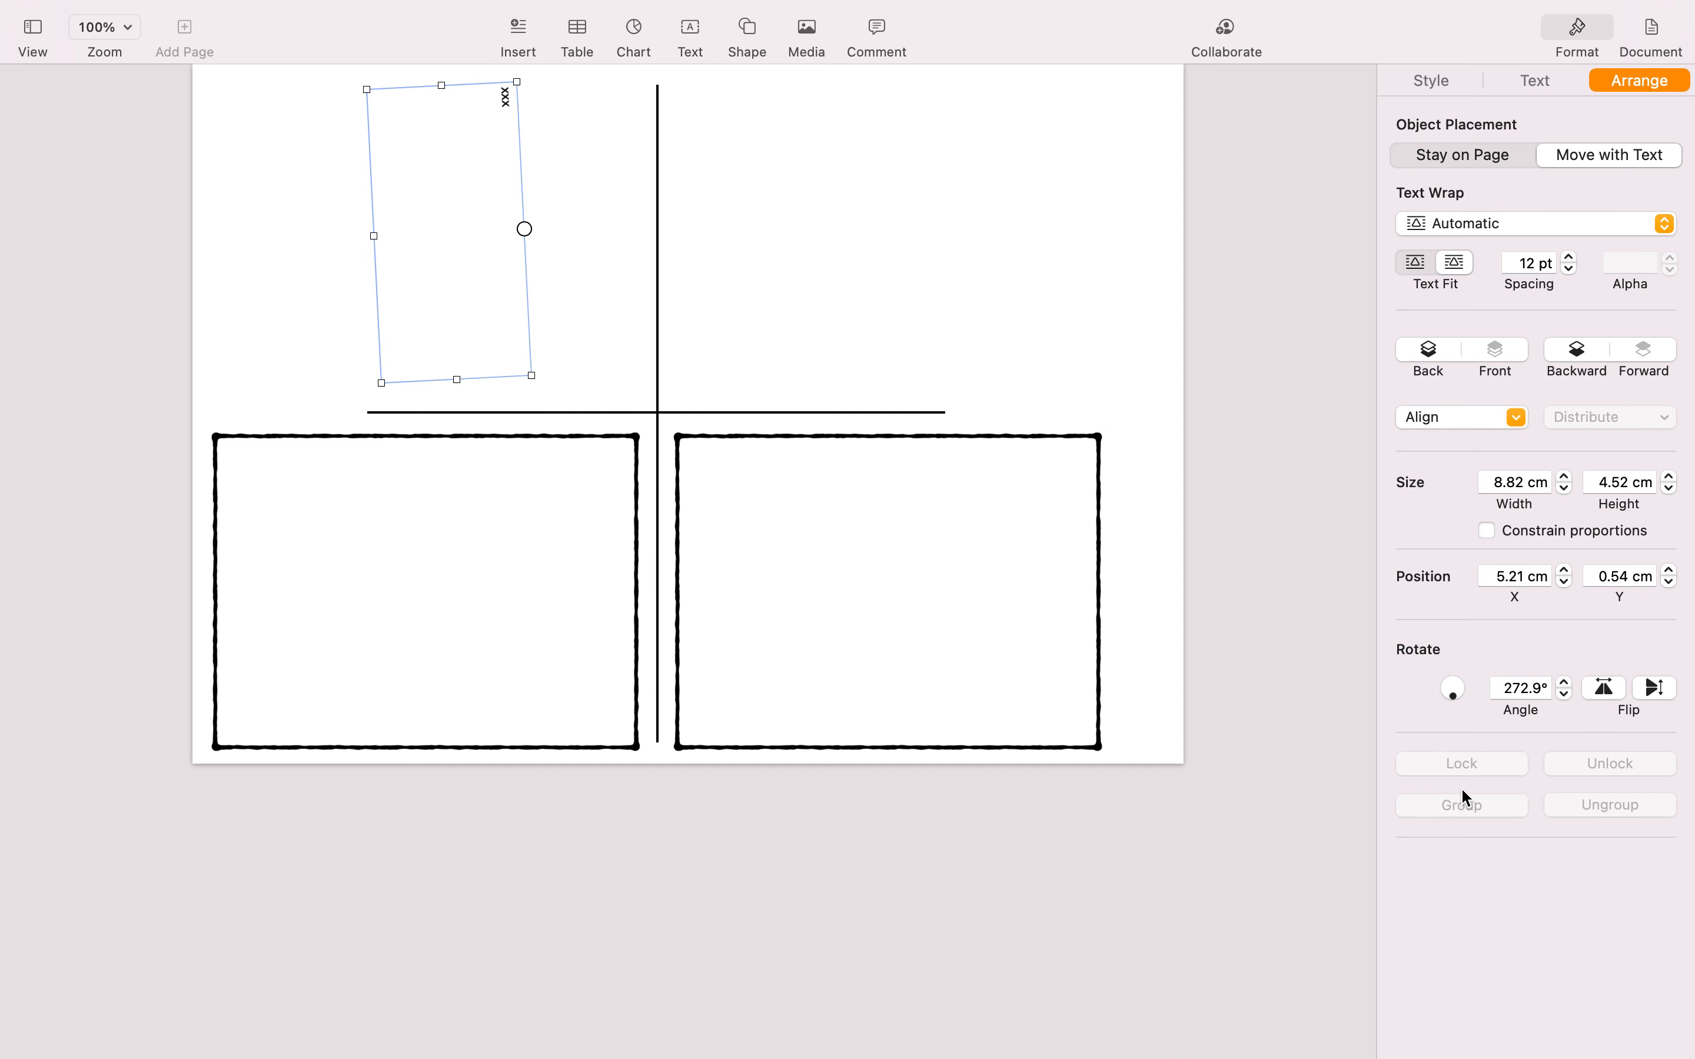
left_click(1476, 224)
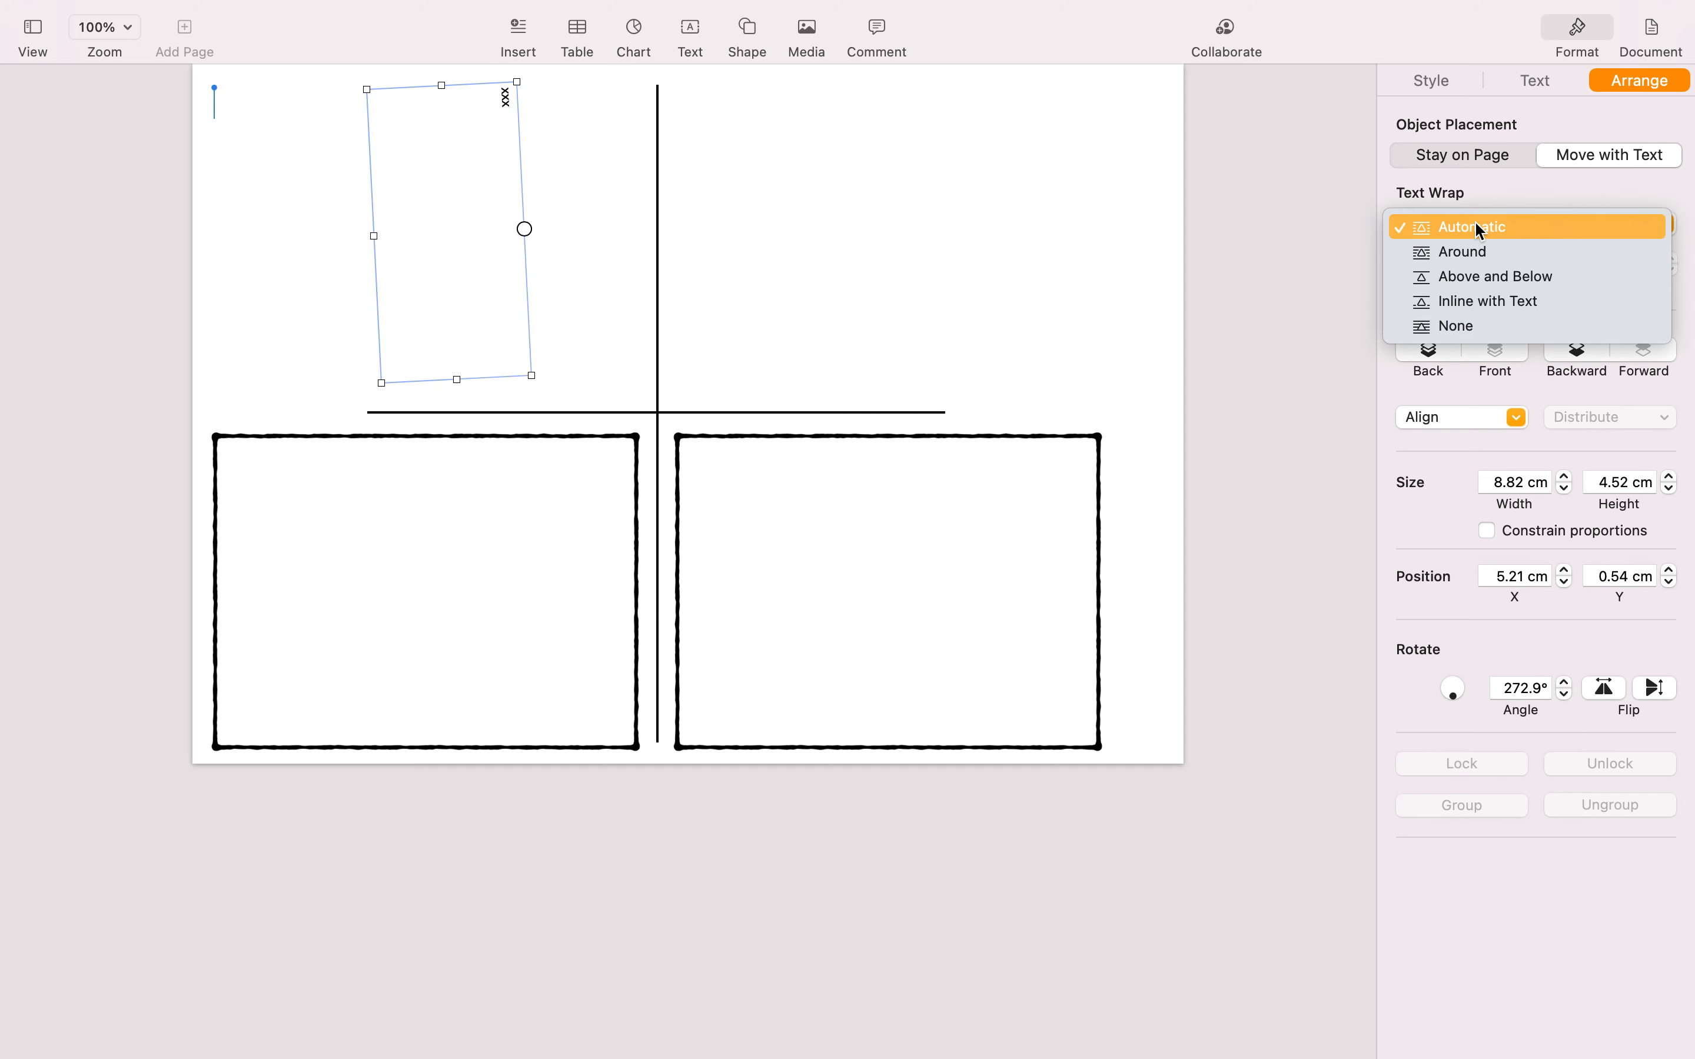
left_click(1449, 329)
Set the rotation angle of the "xxx" text box to exactly 270°.
left_click_drag(1452, 693, 1459, 740)
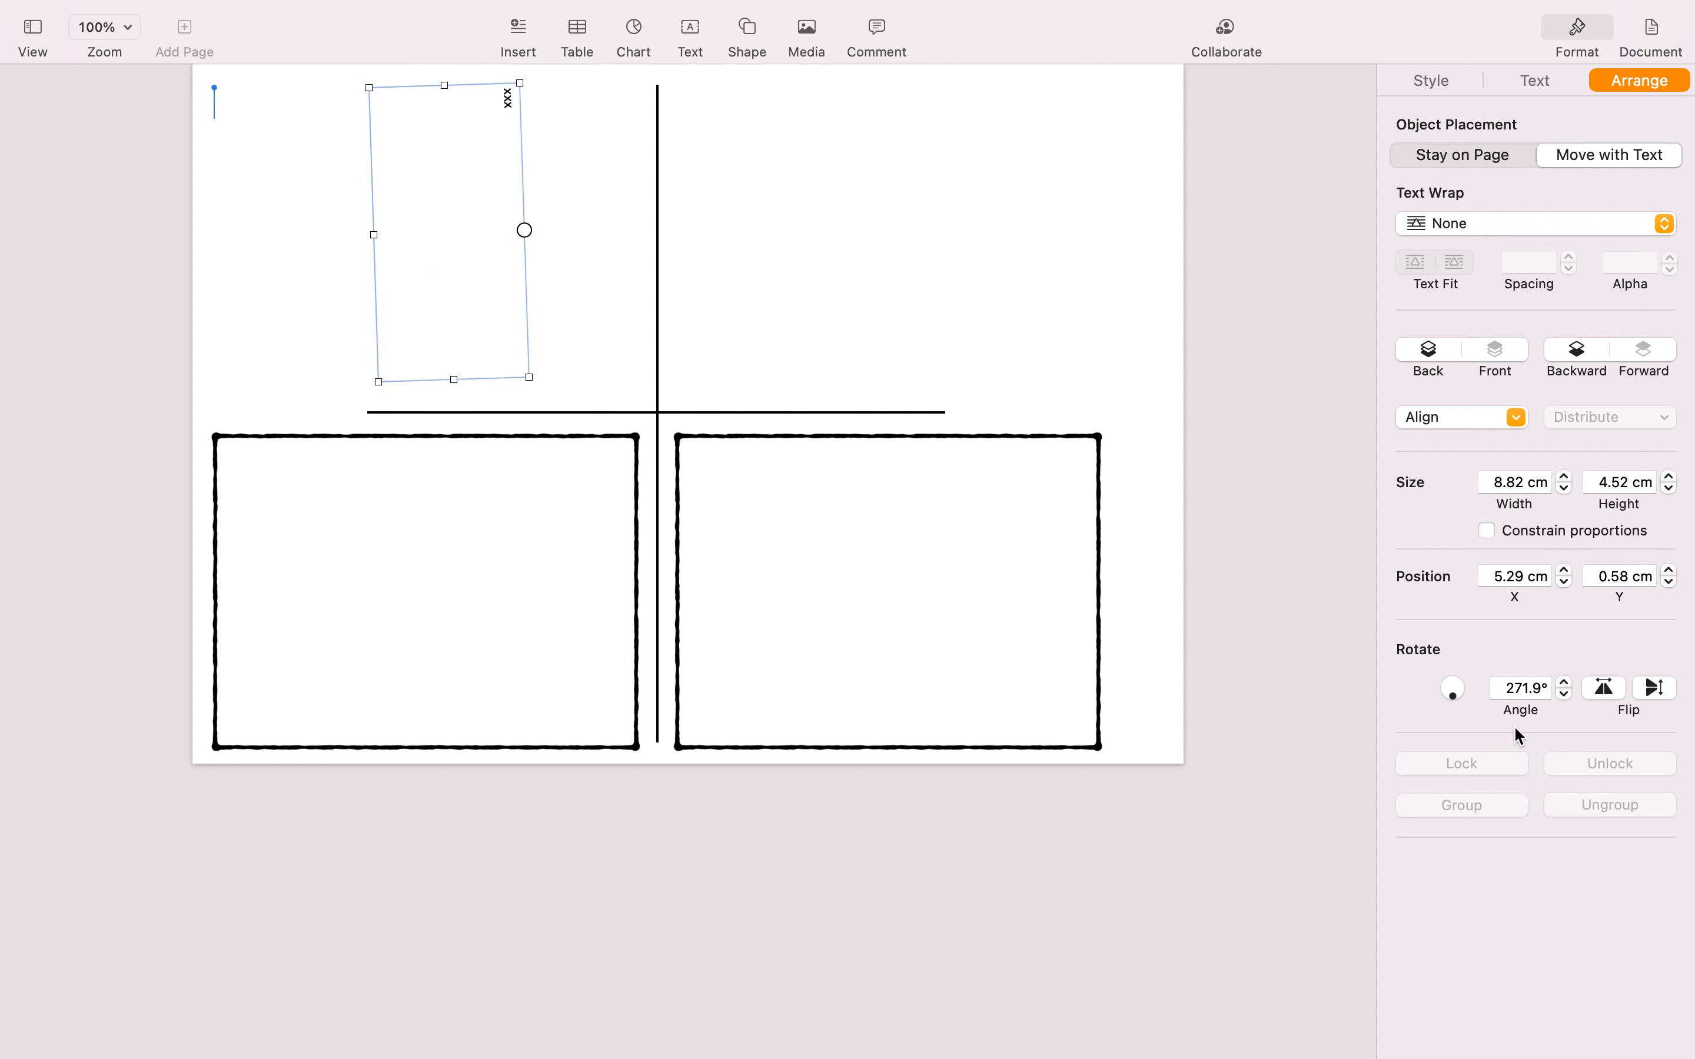
left_click(1539, 689)
key("BackSpace")
key("BackSpace")
key("BackSpace")
type("0")
left_click(908, 272)
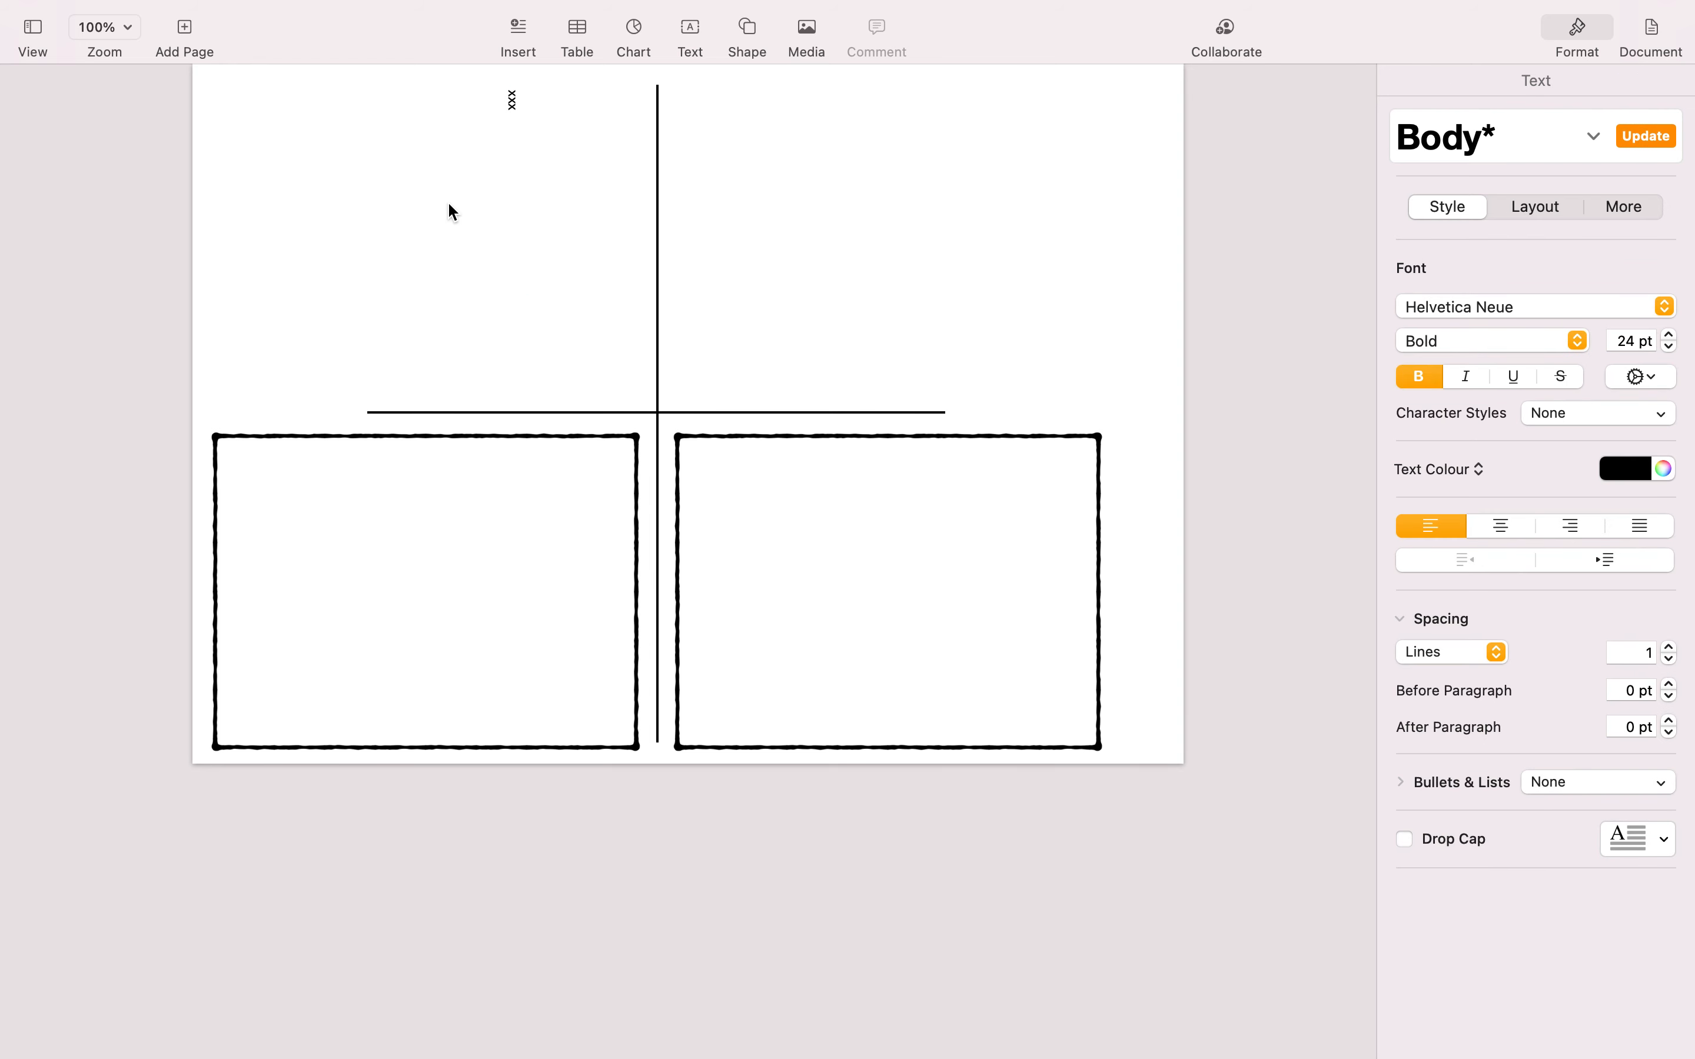
Format the "xxx" text as bold SignPainter at 22 pt.
left_click(495, 189)
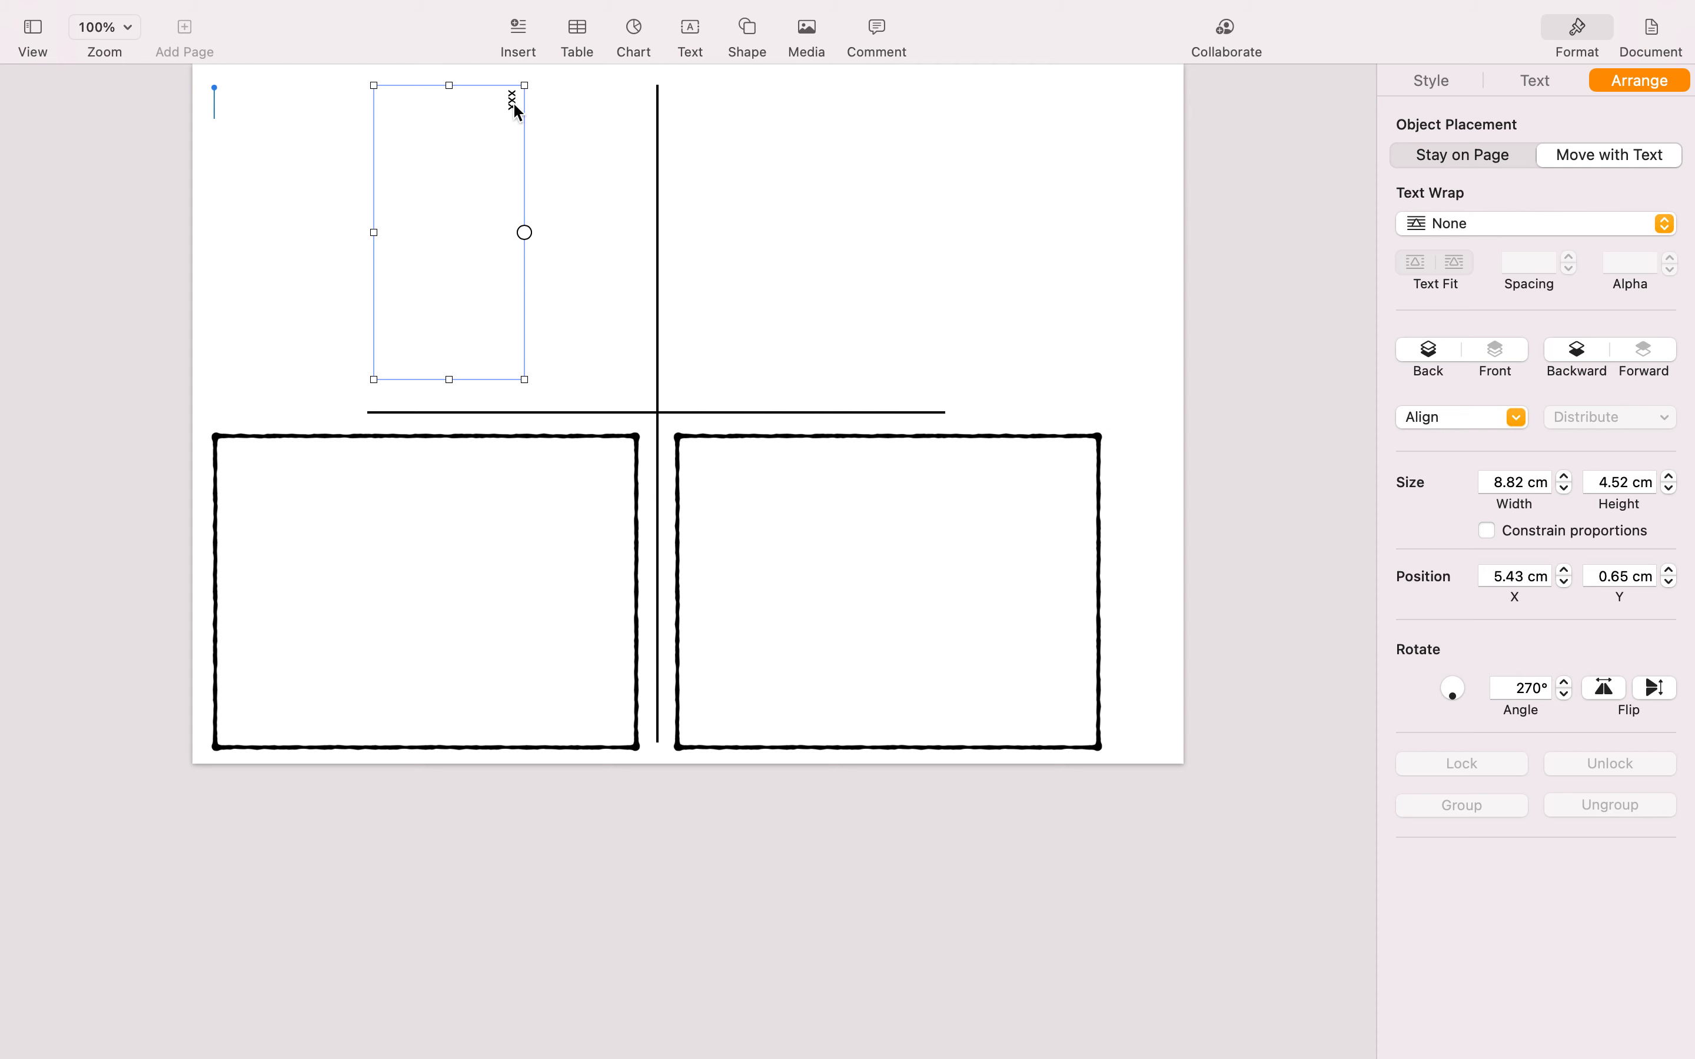
left_click(1529, 81)
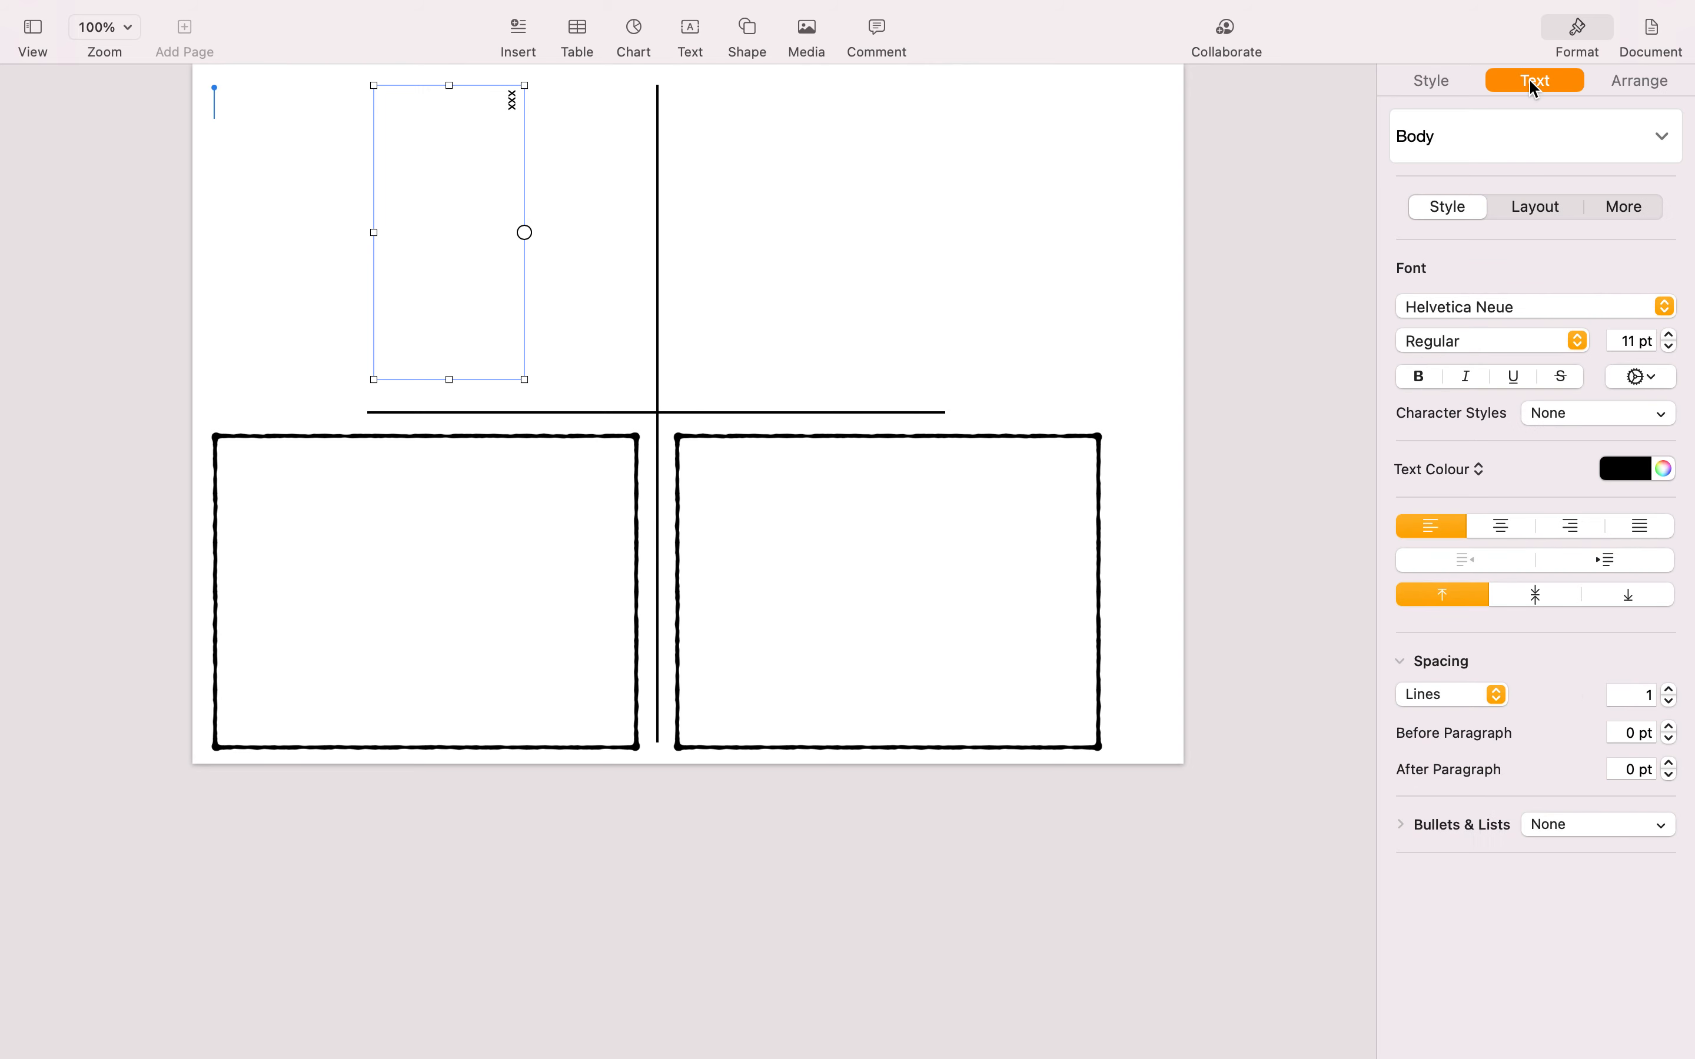
left_click(1419, 378)
left_click(1517, 305)
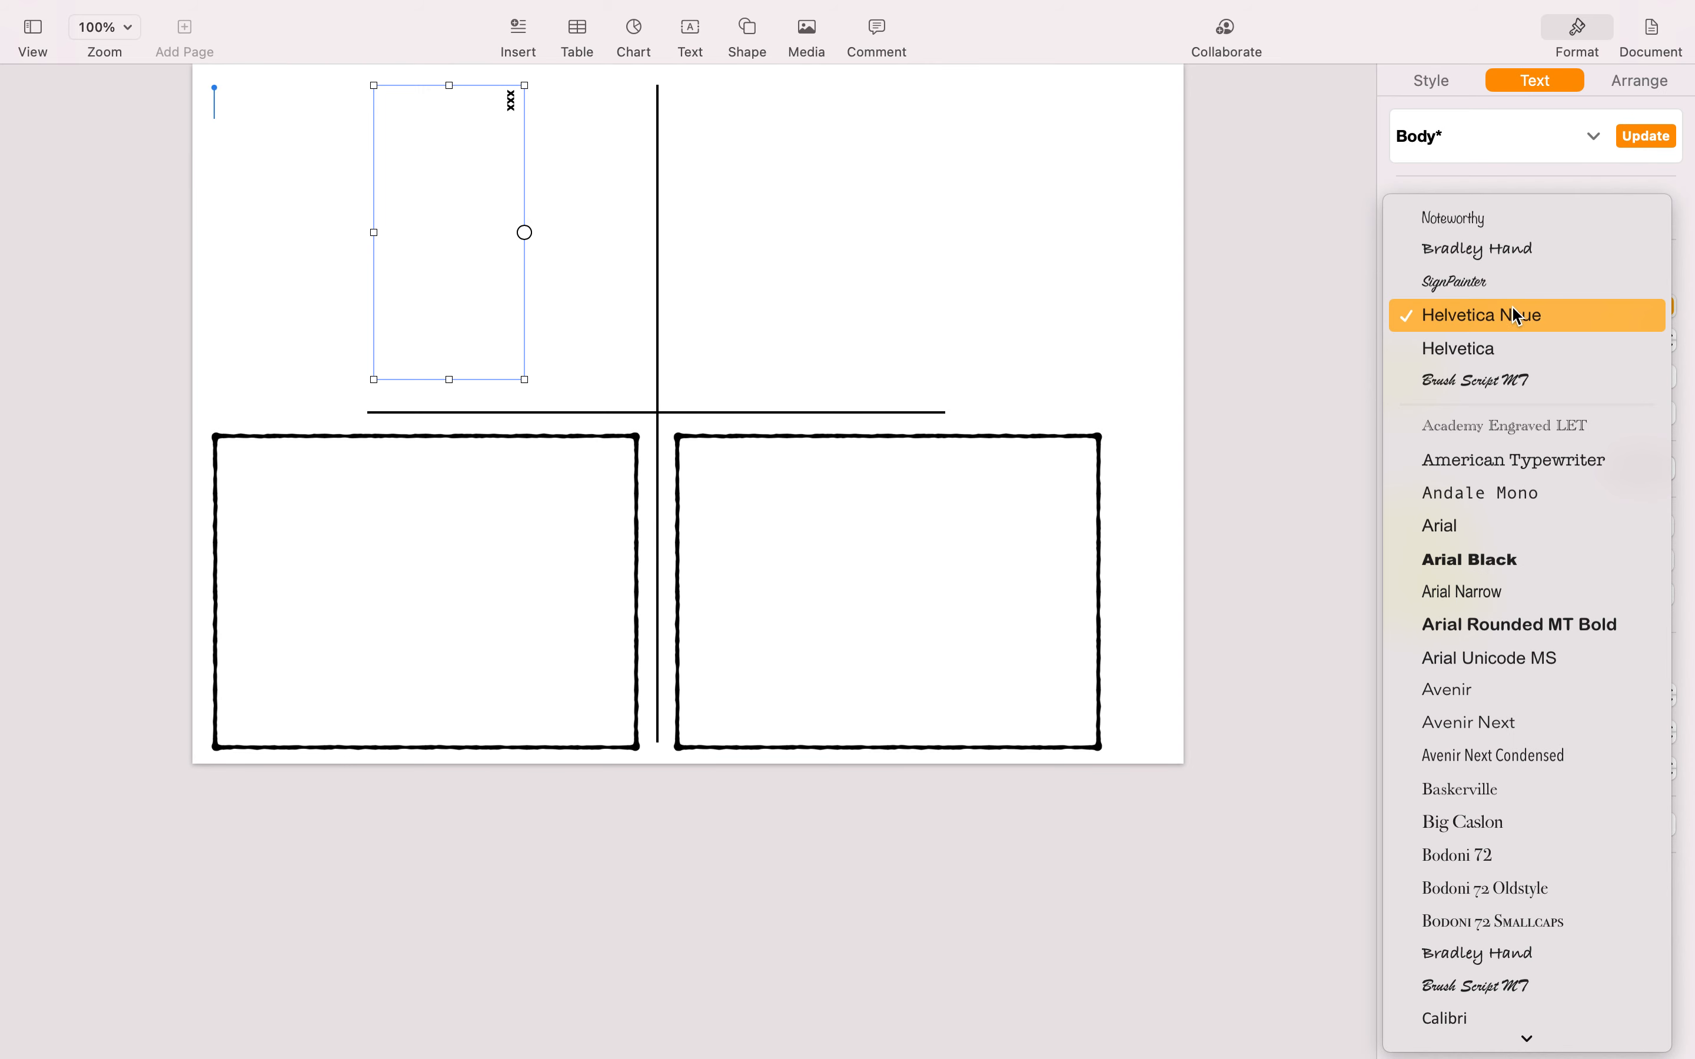
left_click(1477, 283)
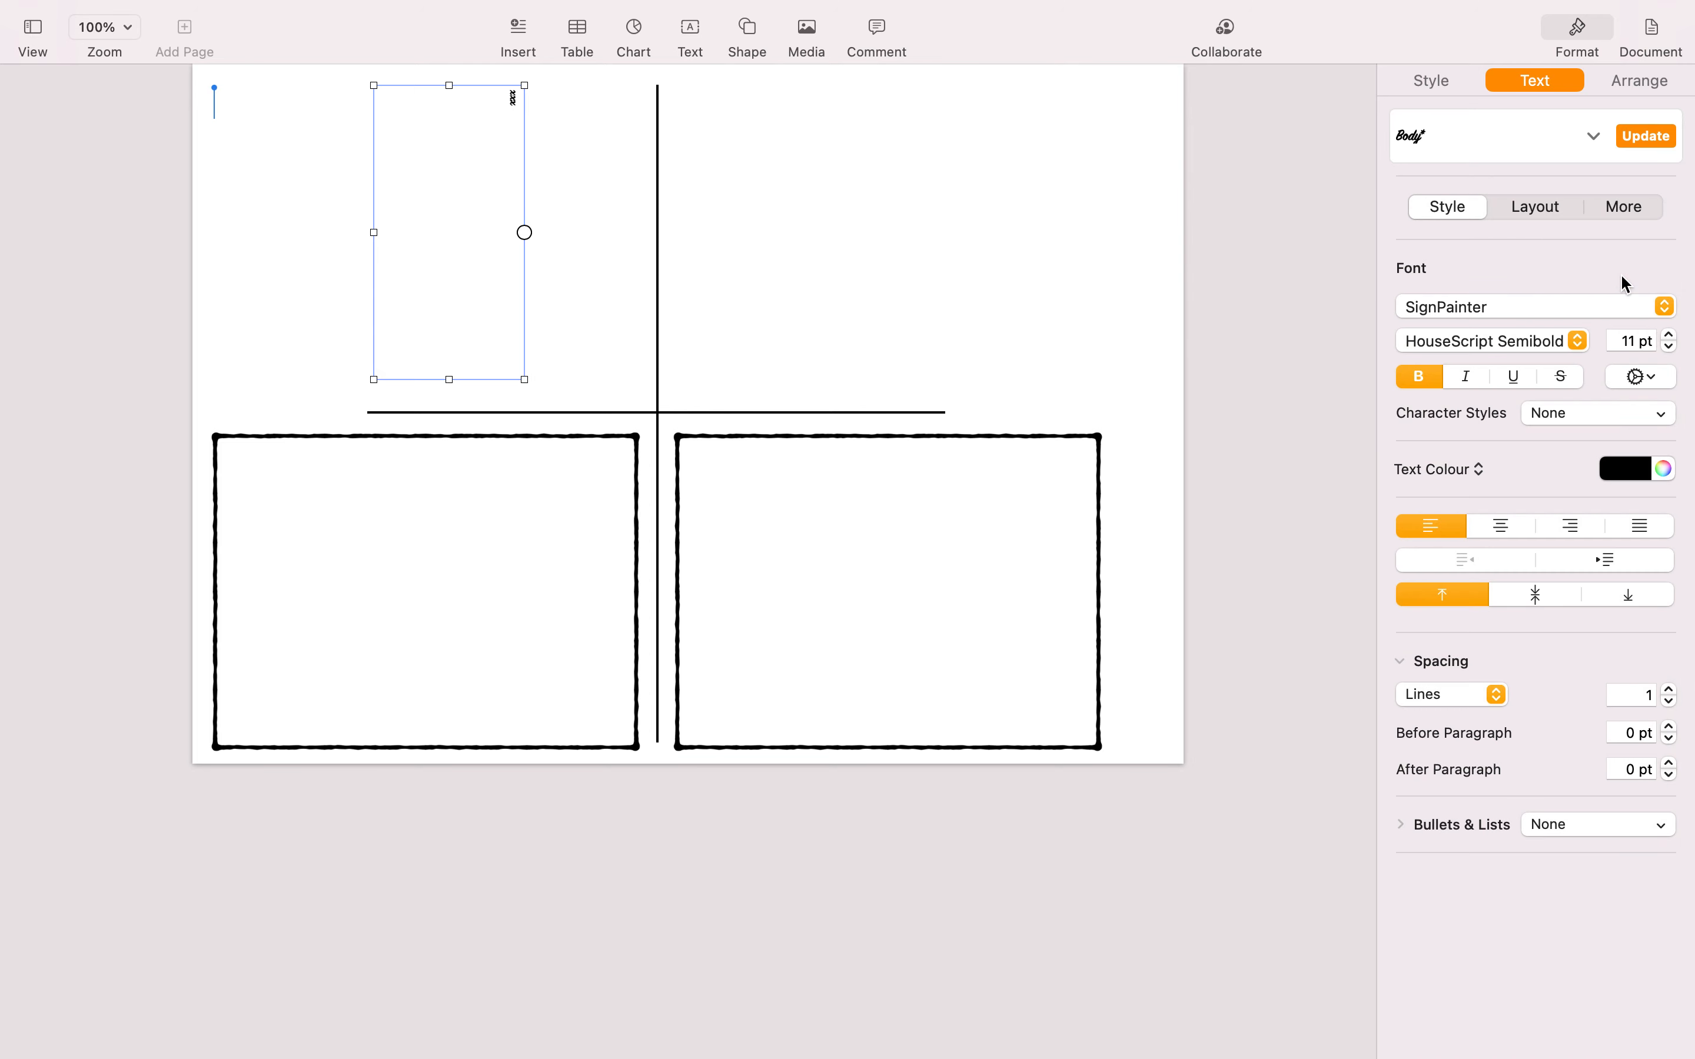
left_click_drag(1673, 342, 1672, 342)
Centre the "xxx" text horizontally and vertically, and shrink its box to a narrow strip nearer the vertical dividing line.
left_click(1510, 523)
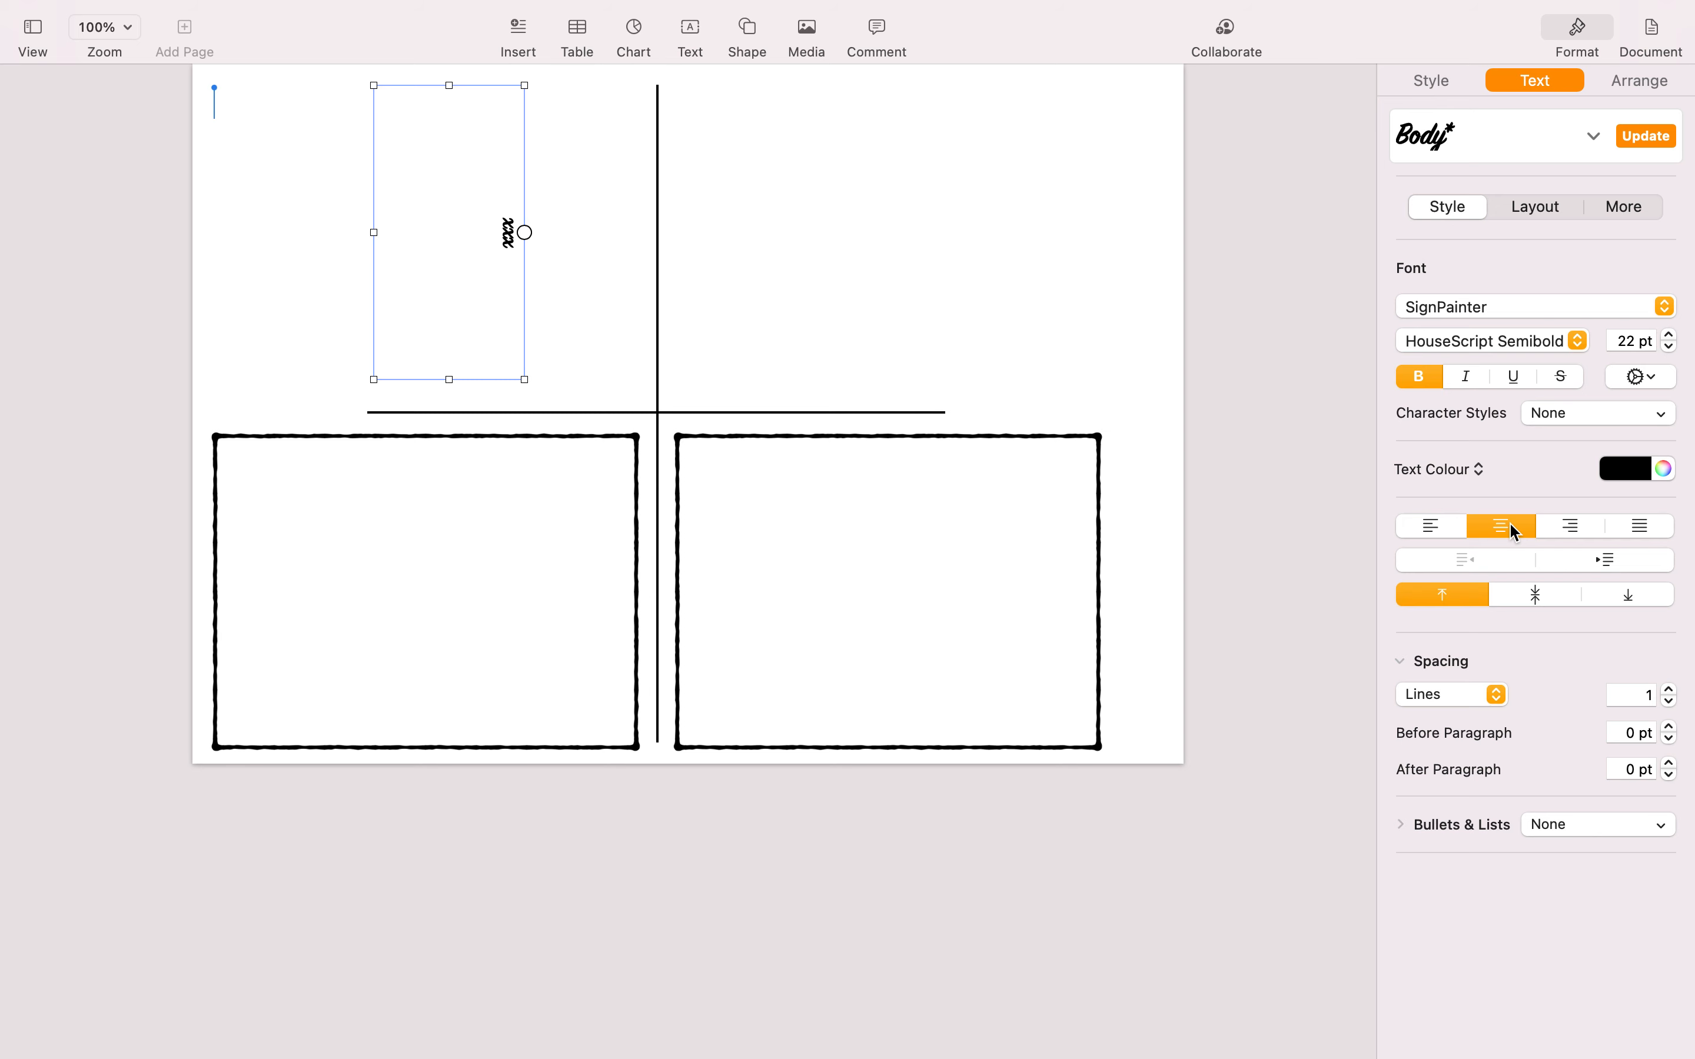
left_click(1543, 597)
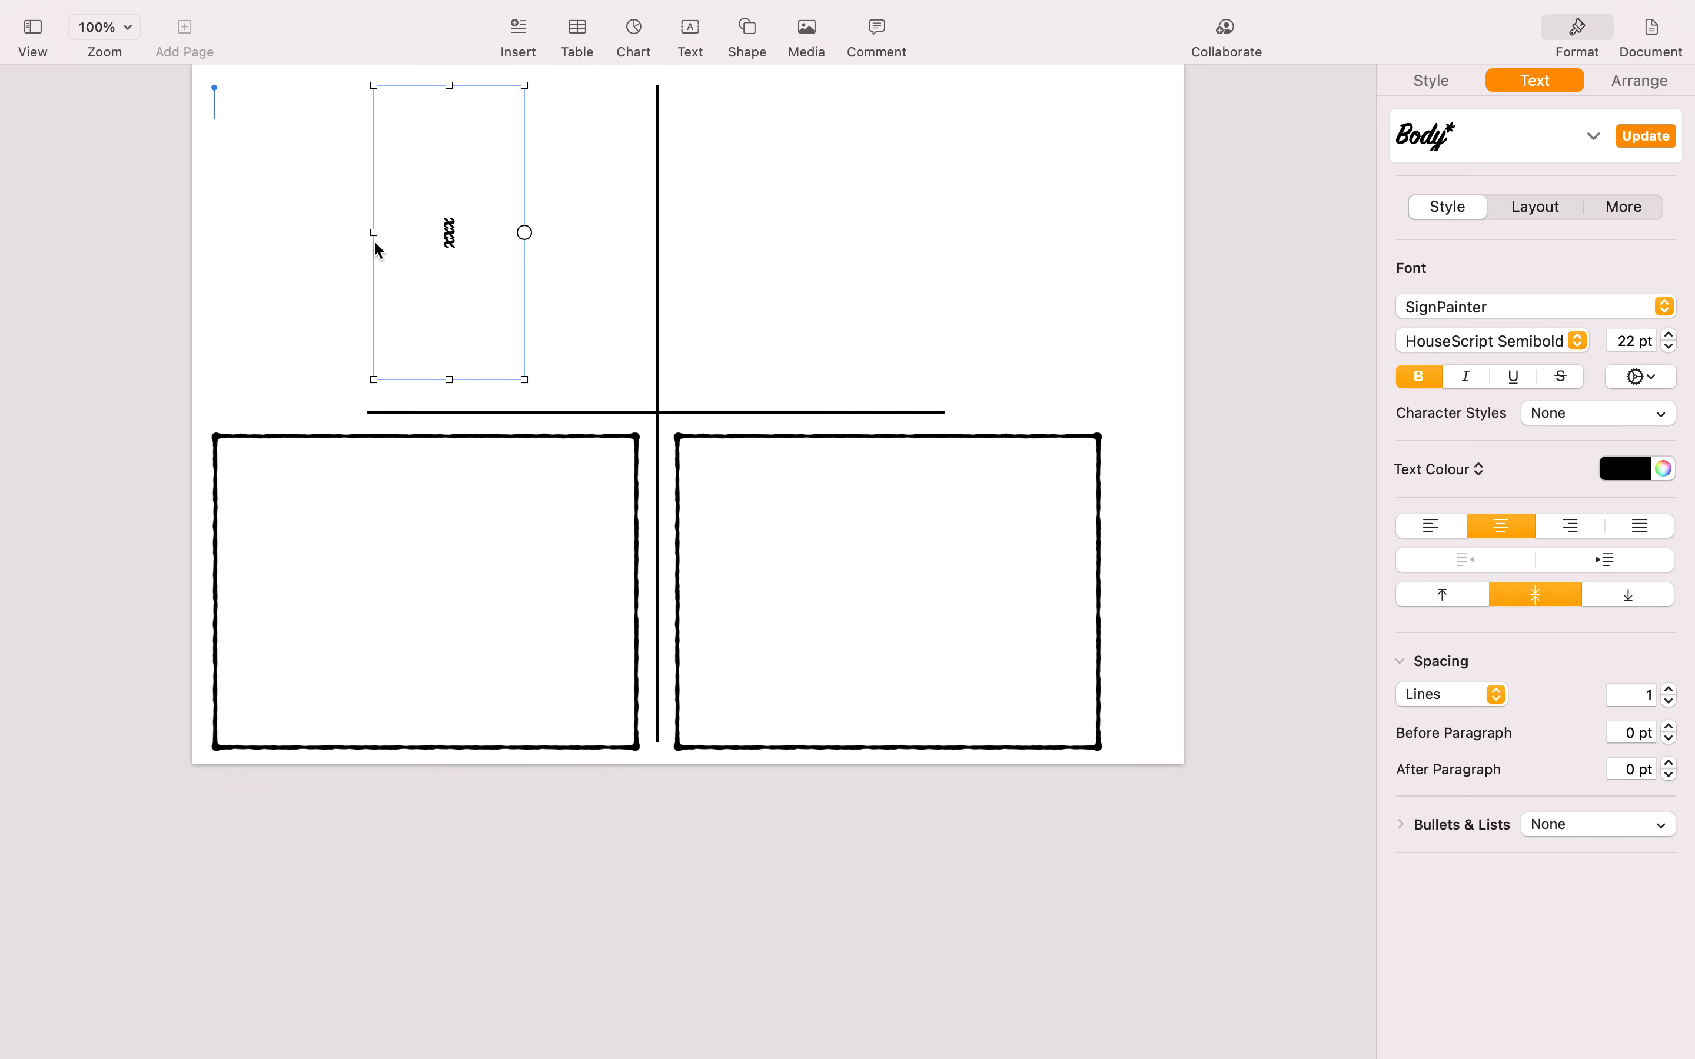
left_click_drag(373, 230, 465, 232)
left_click_drag(494, 379, 525, 291)
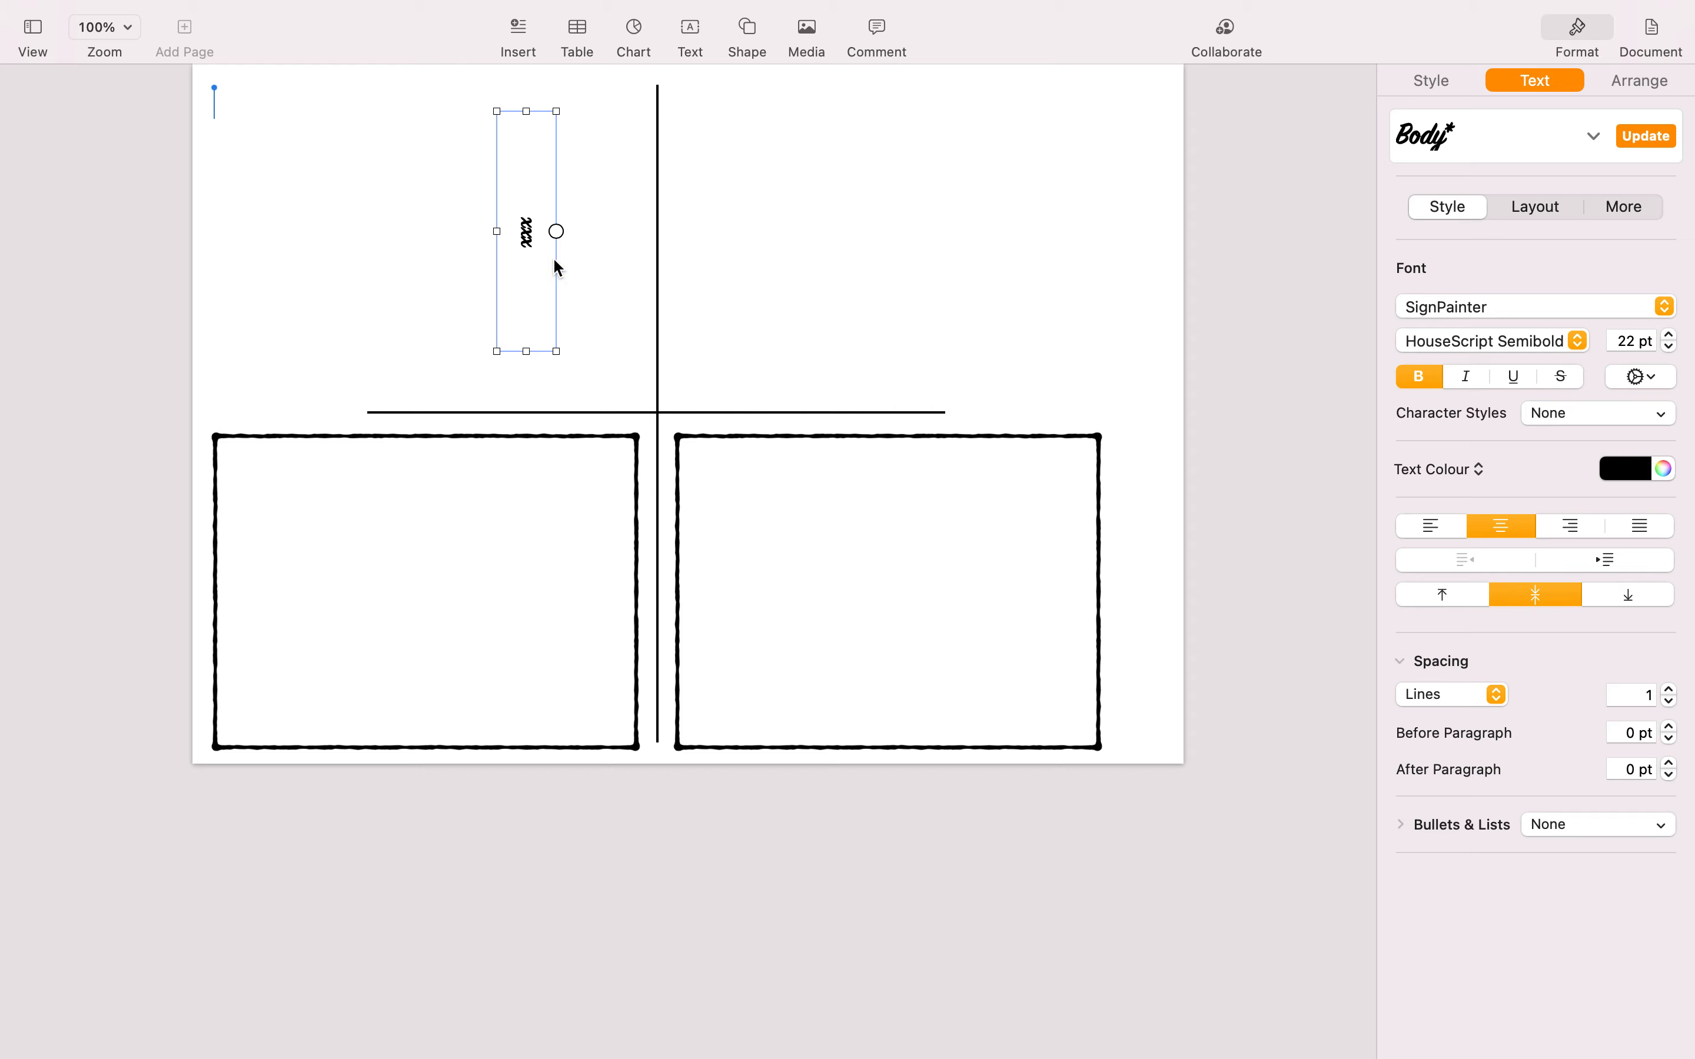
Change the font of the "xxx" text to Noteworthy.
left_click(1441, 307)
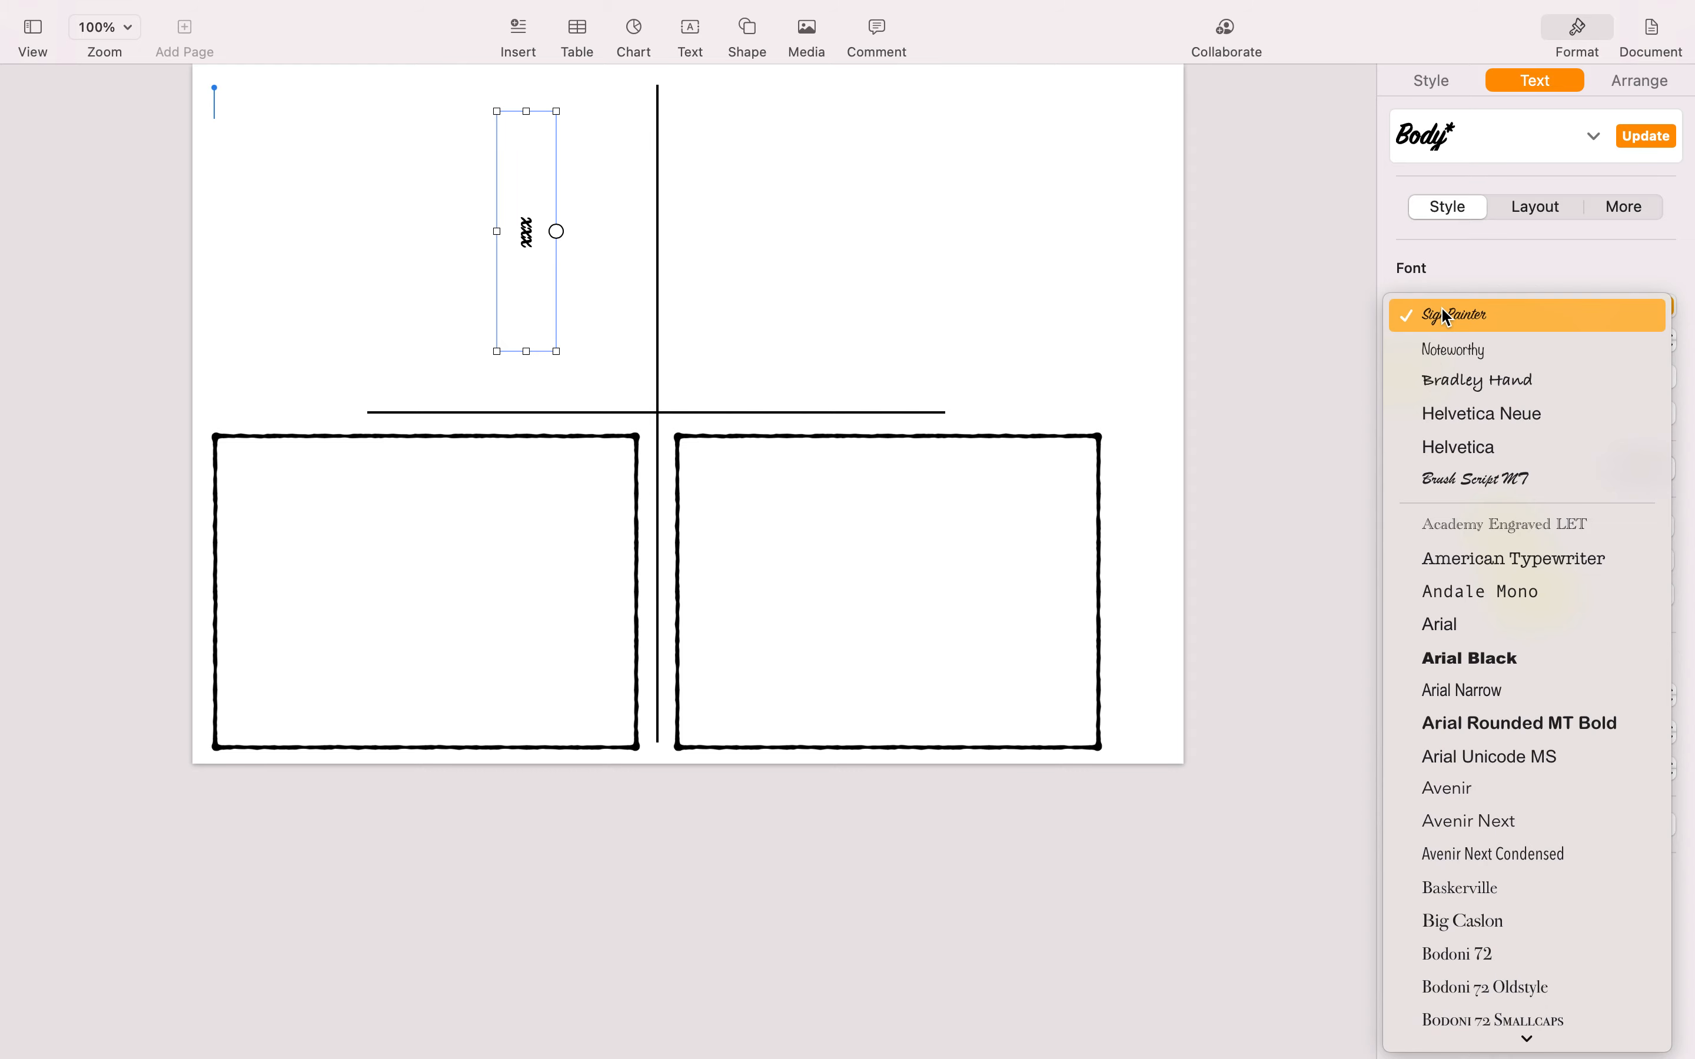
left_click(1452, 349)
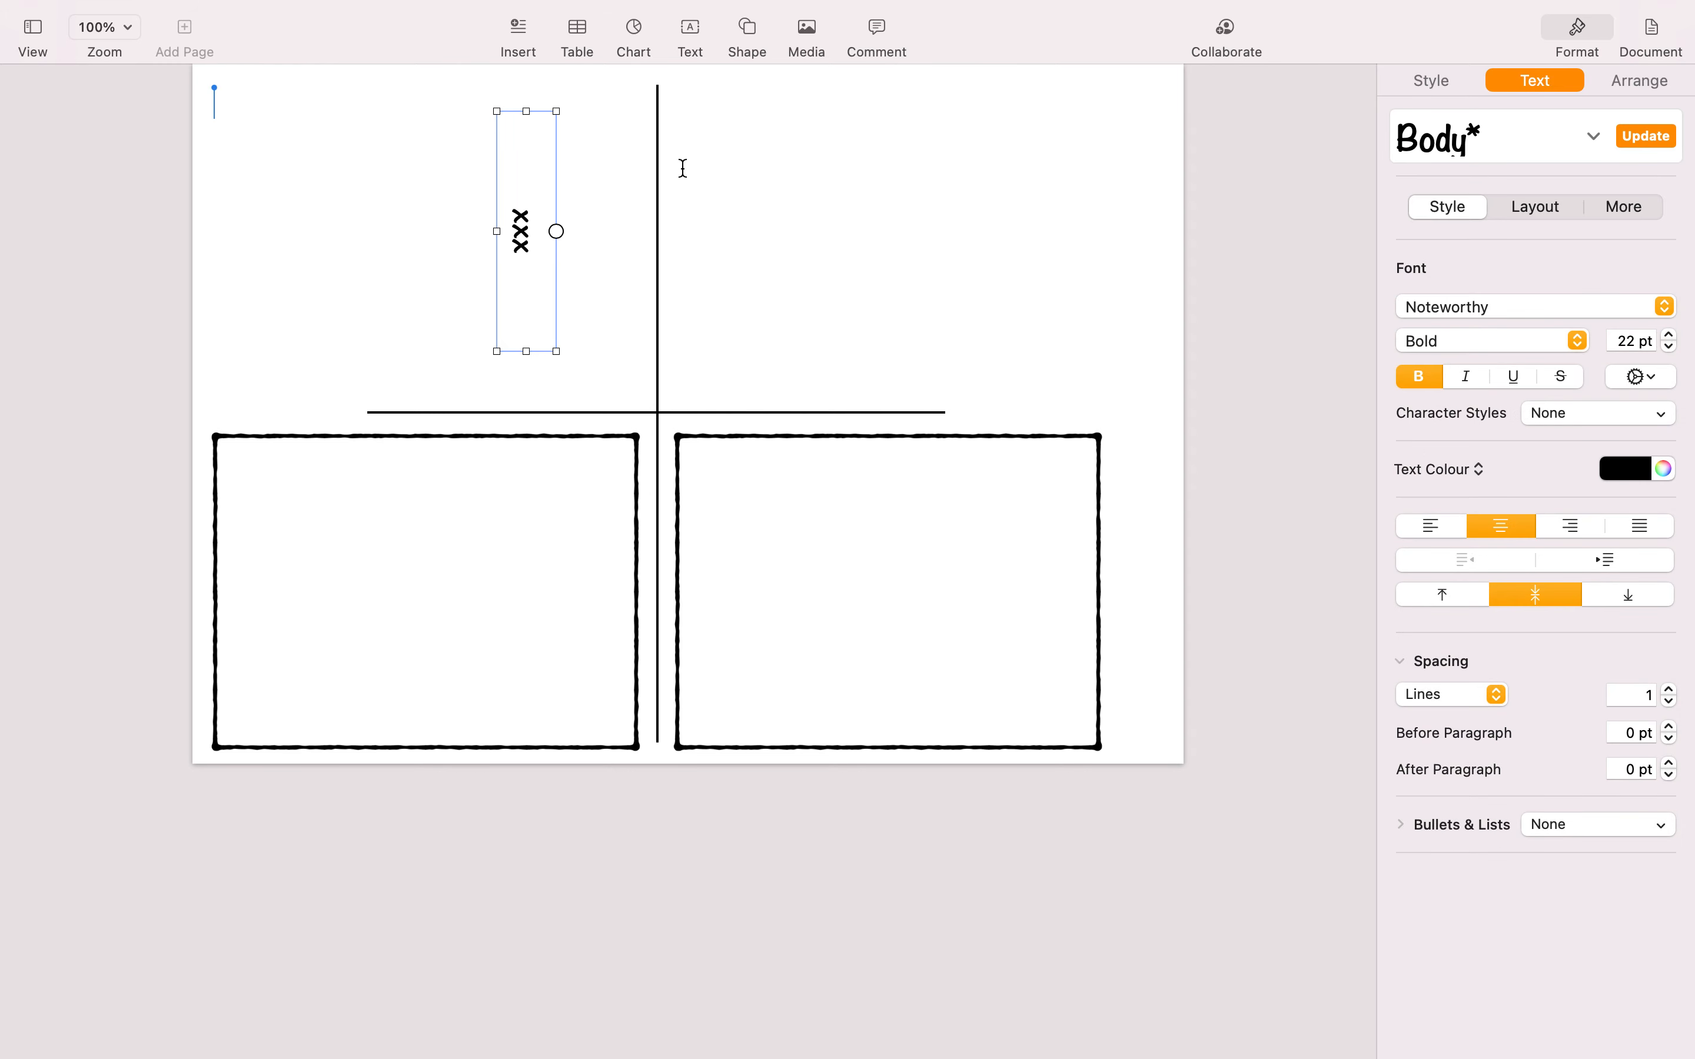
double_click(529, 249)
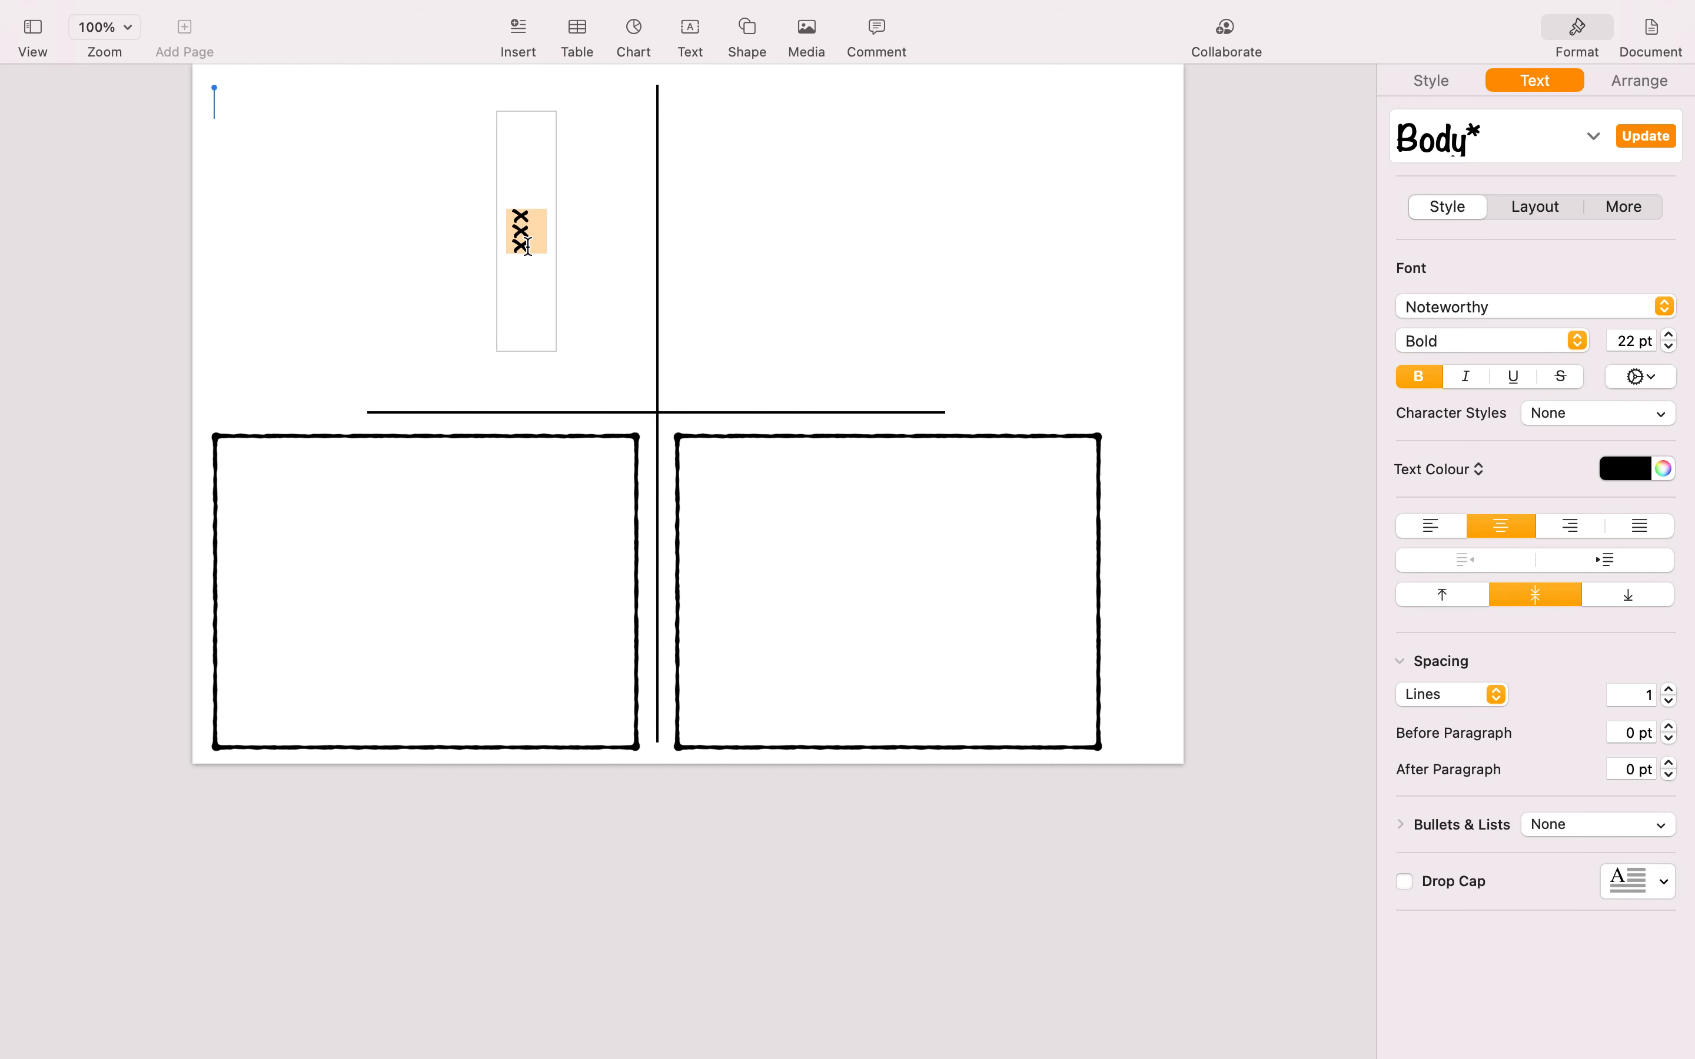
type("ajdkawh")
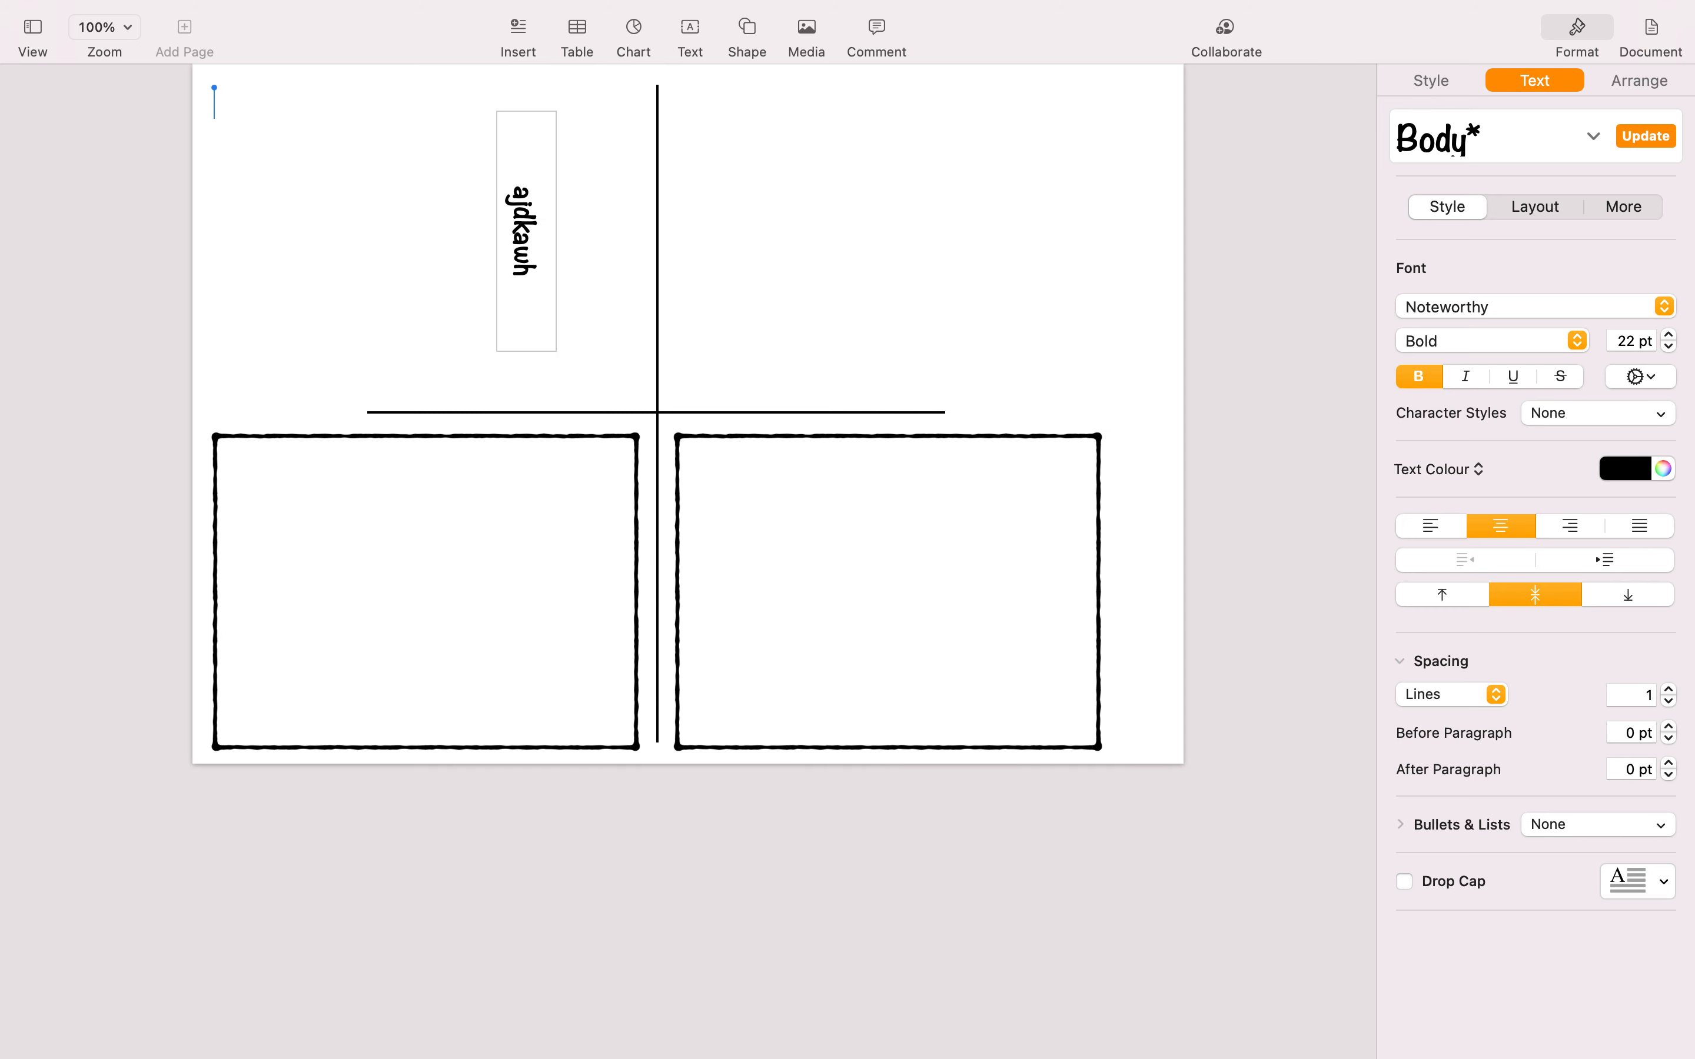
key("super+z")
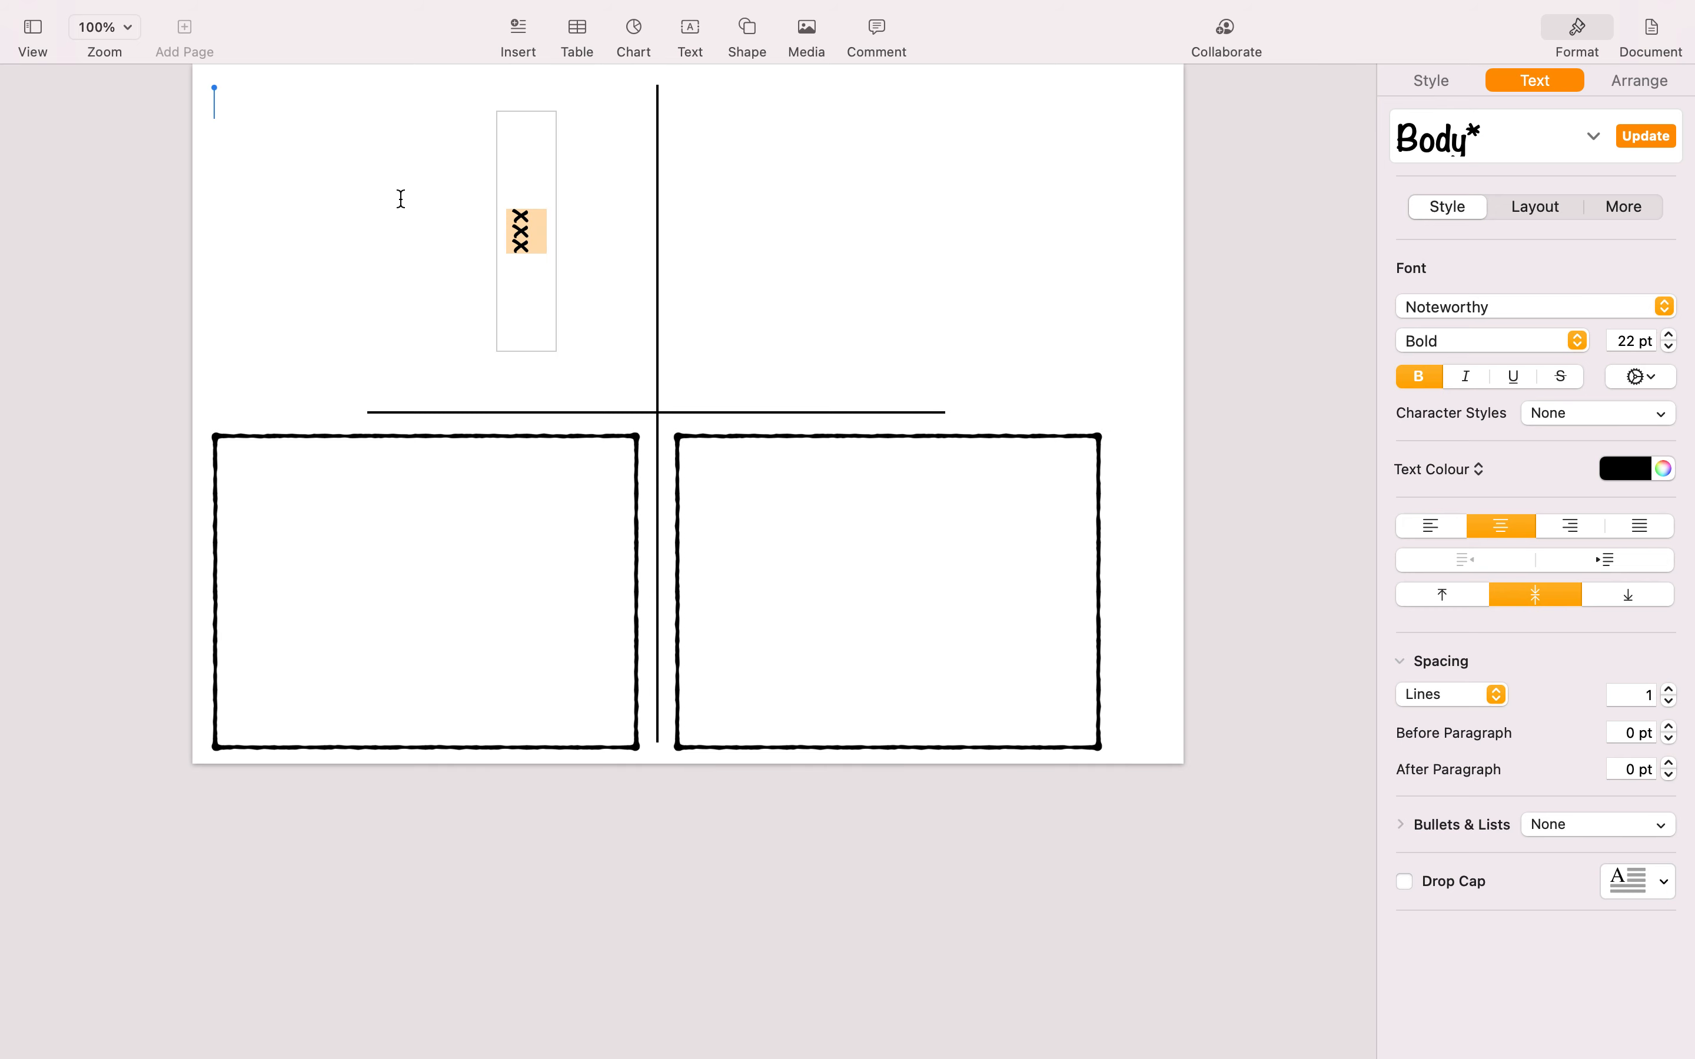
Paste a copy of the "xxx" text box into the upper-right quarter, level with the original at about x 23.55 cm, y 1.43 cm.
left_click(384, 236)
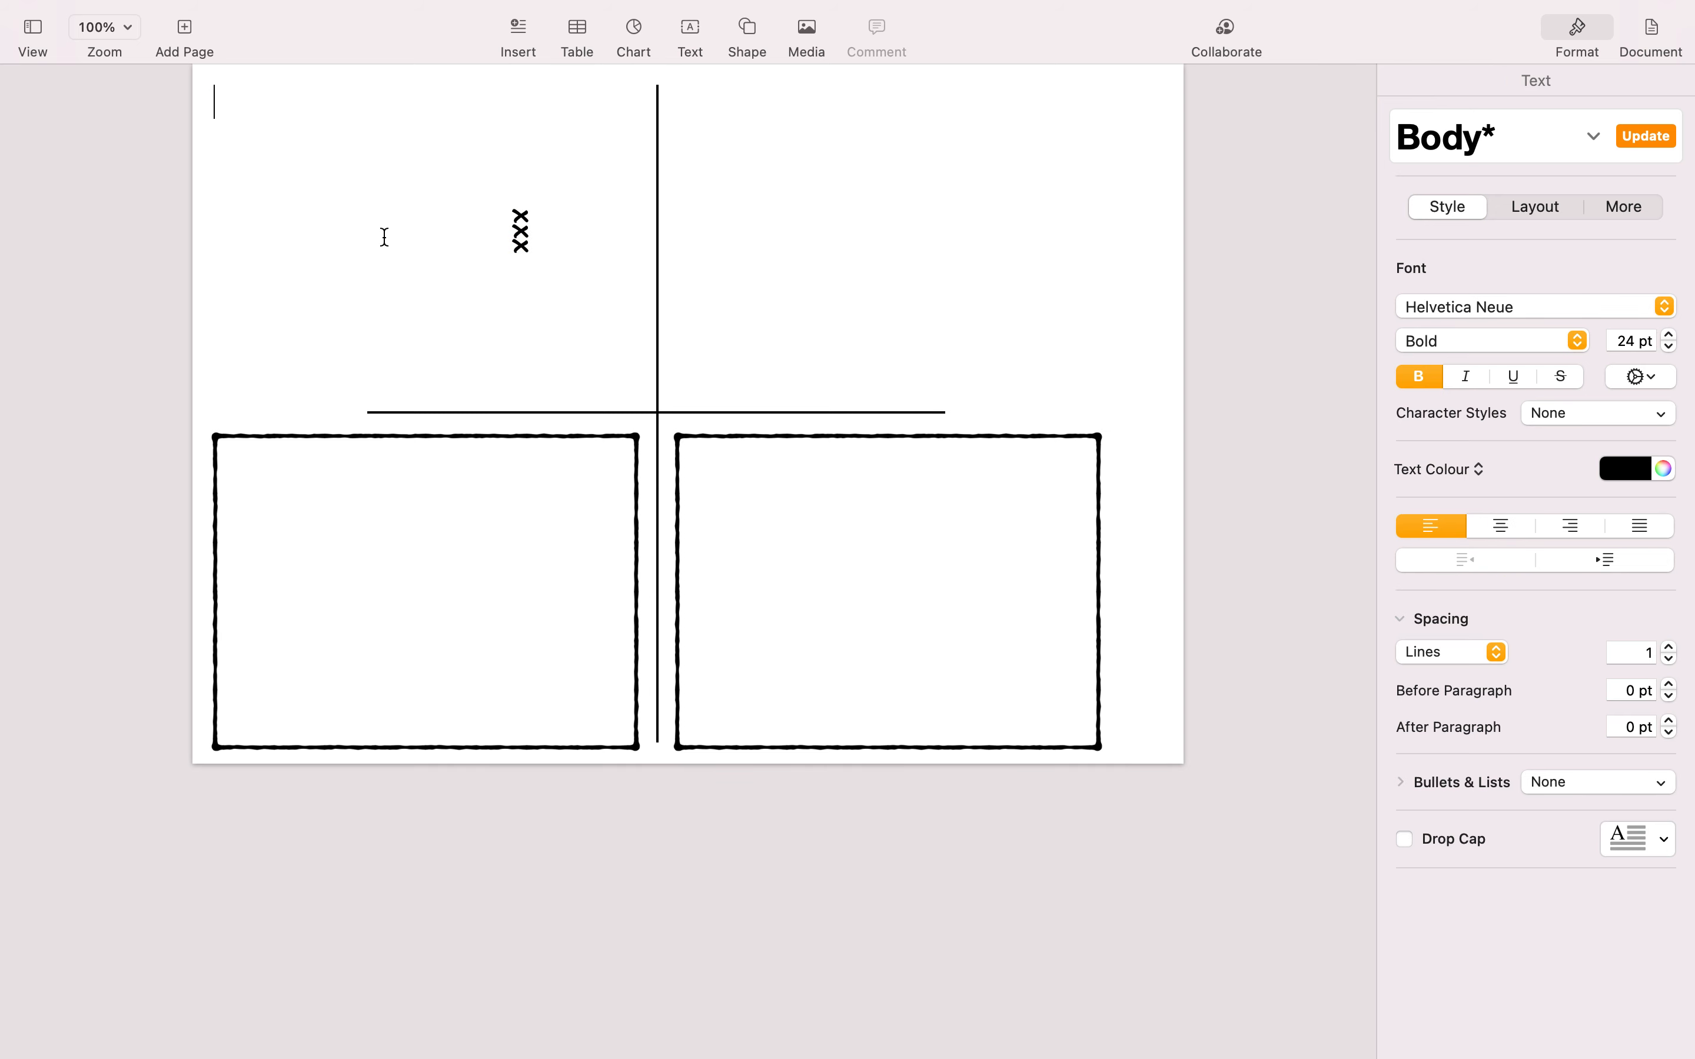
right_click(539, 240)
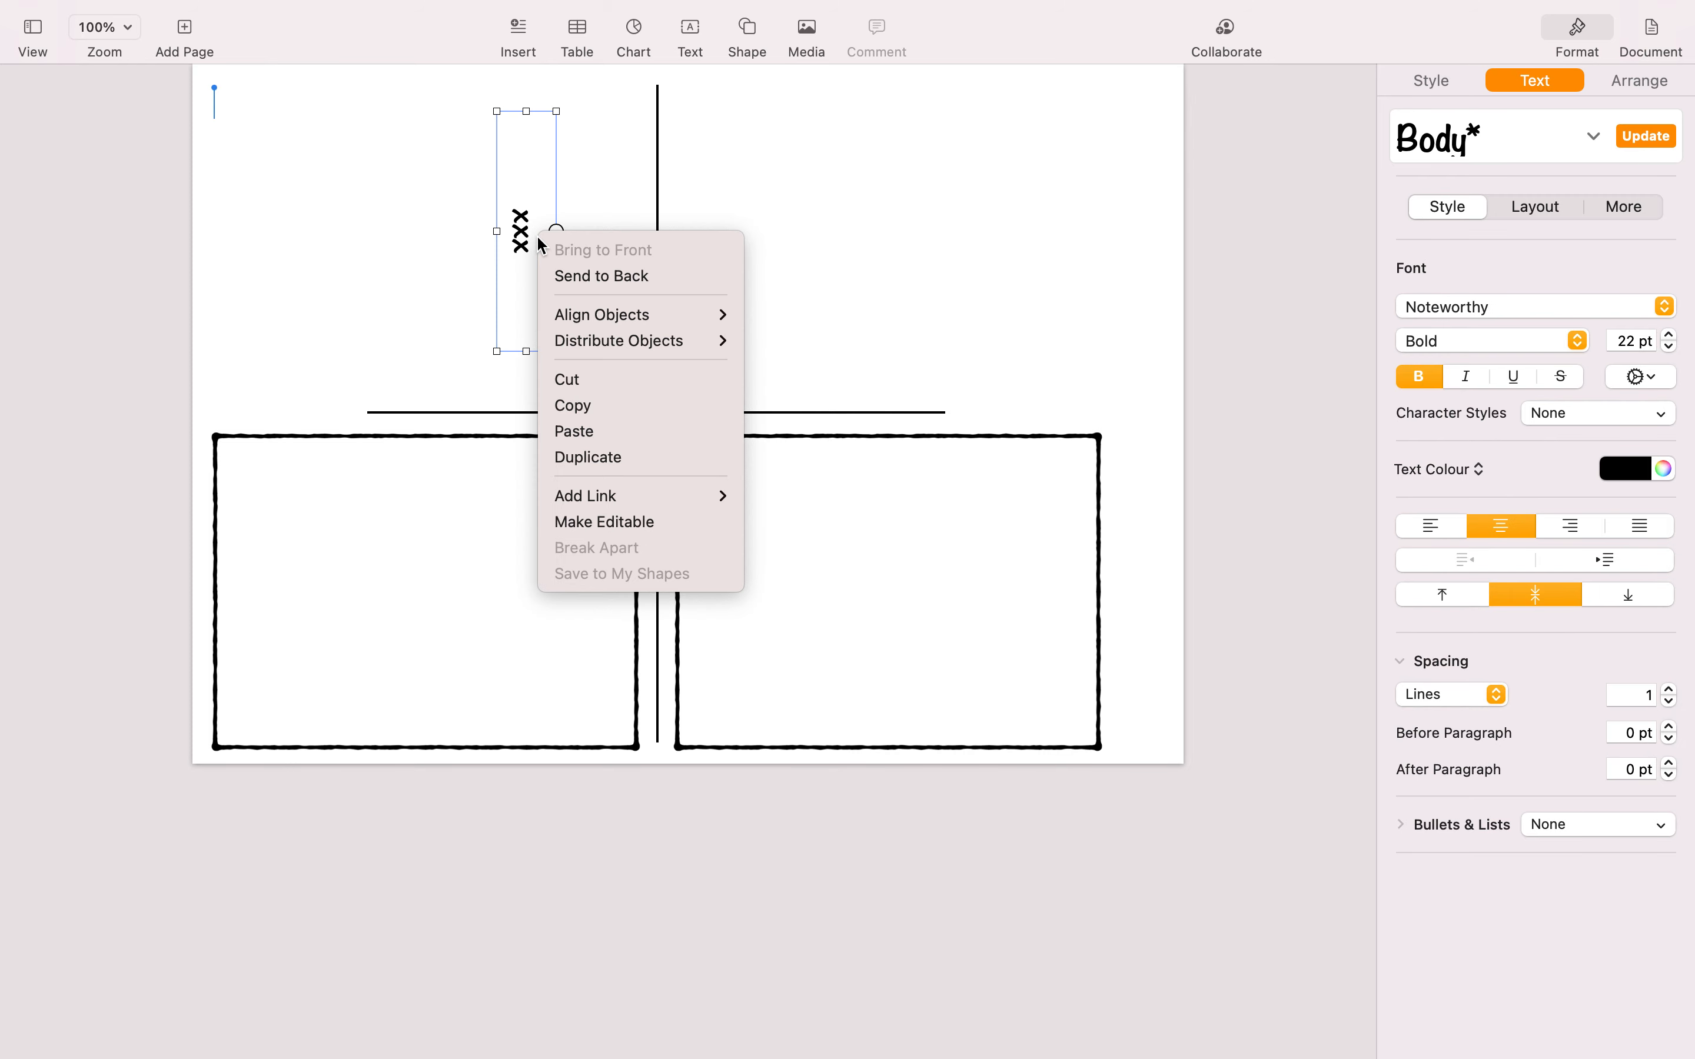
left_click(596, 405)
left_click(839, 264)
key("super+v")
left_click_drag(702, 545, 1018, 210)
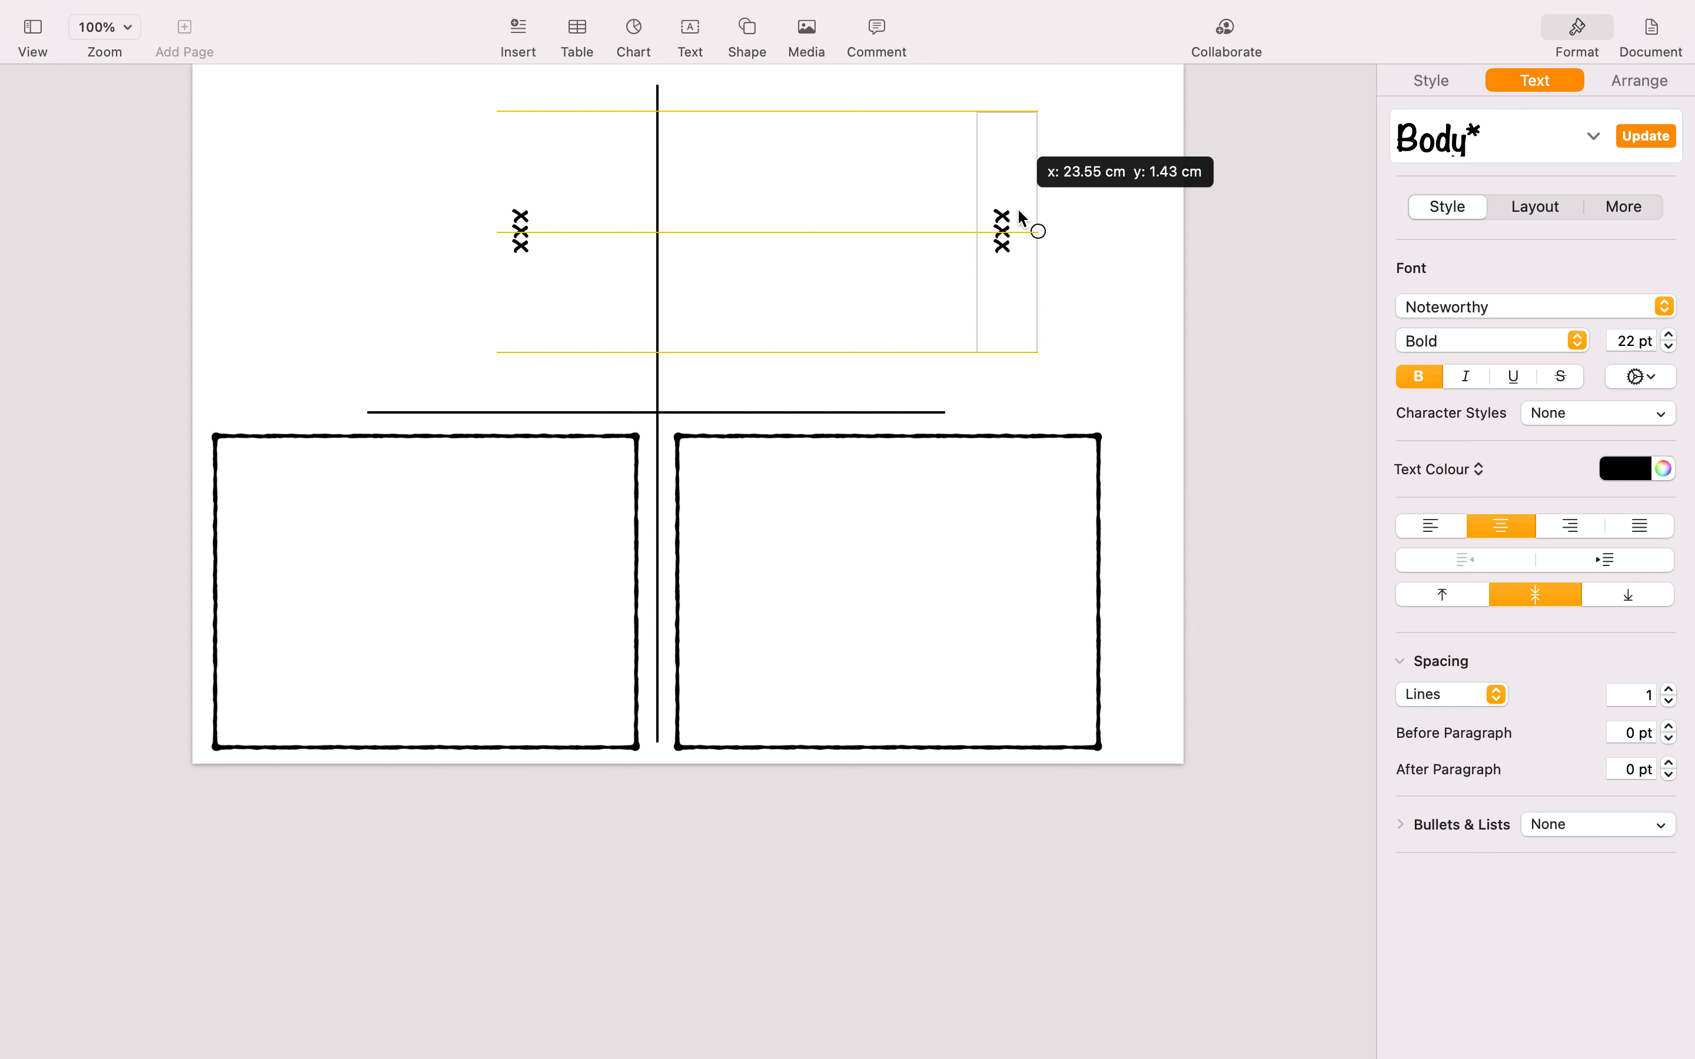
Duplicate the upper-right text box nearer the dividing line and replace its text with "Original artwork by" plus the artist's name.
left_click_drag(1019, 213, 1020, 213)
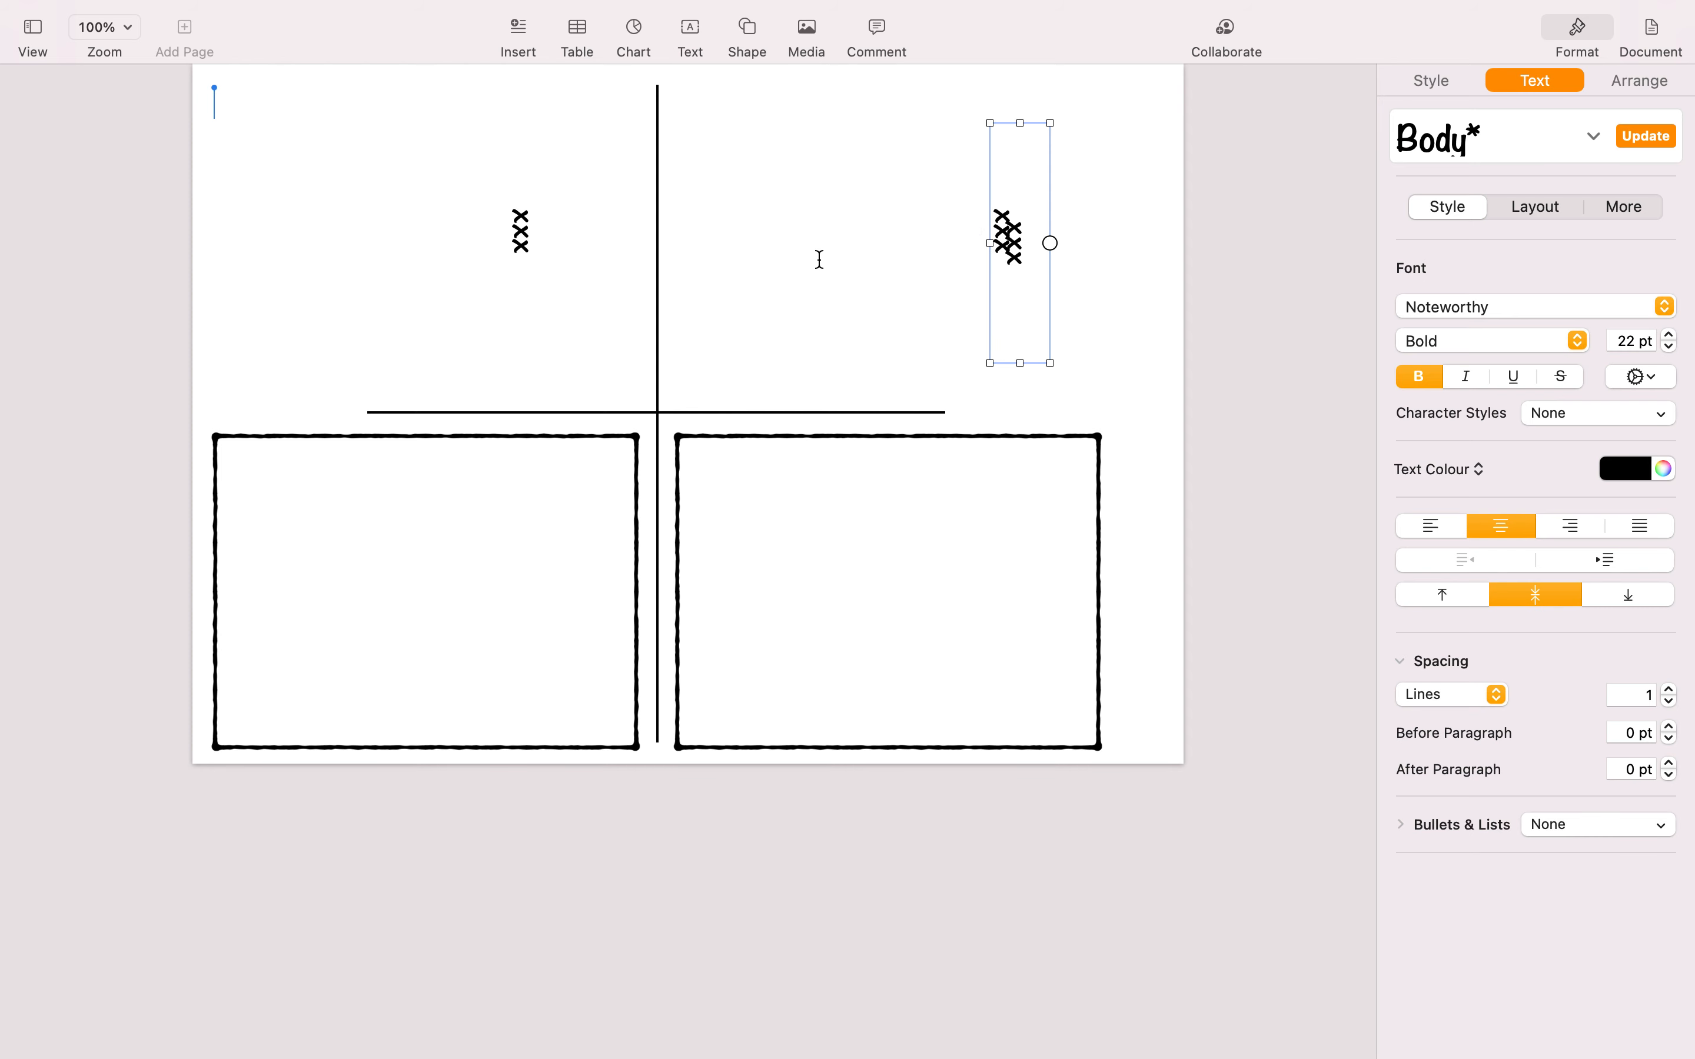
left_click_drag(1019, 312, 774, 306)
double_click(760, 247)
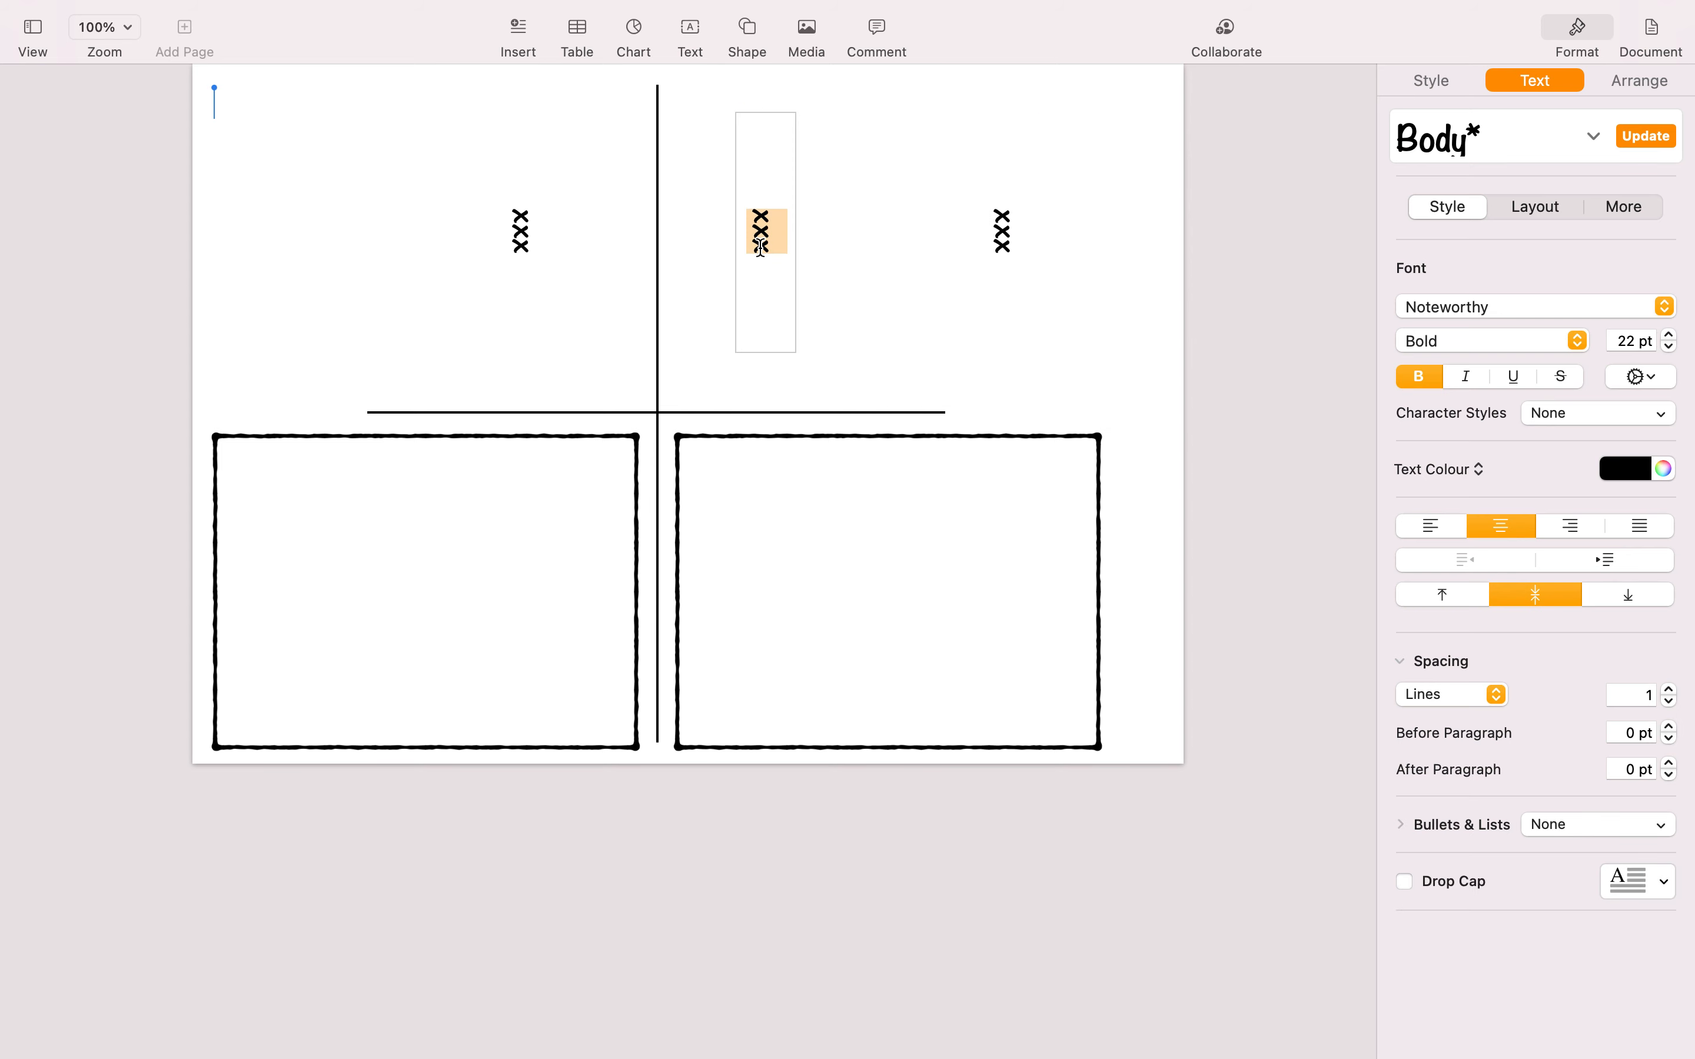
type("Origi")
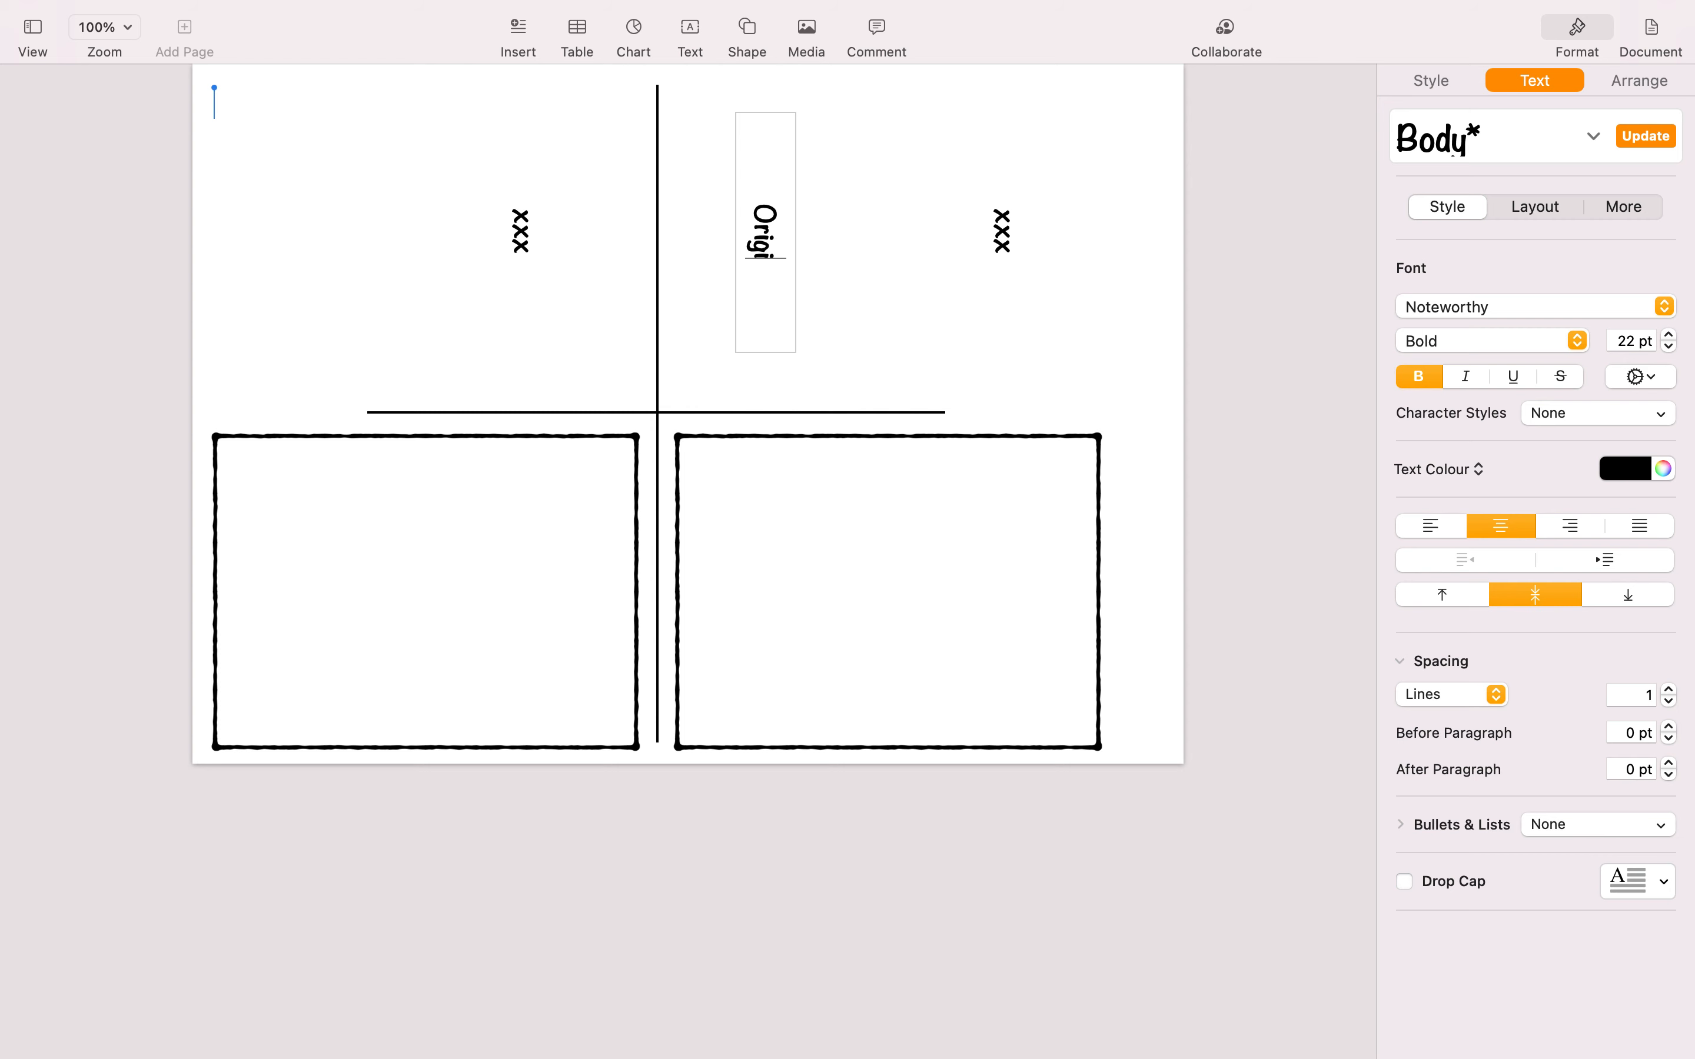
type("nal artwor")
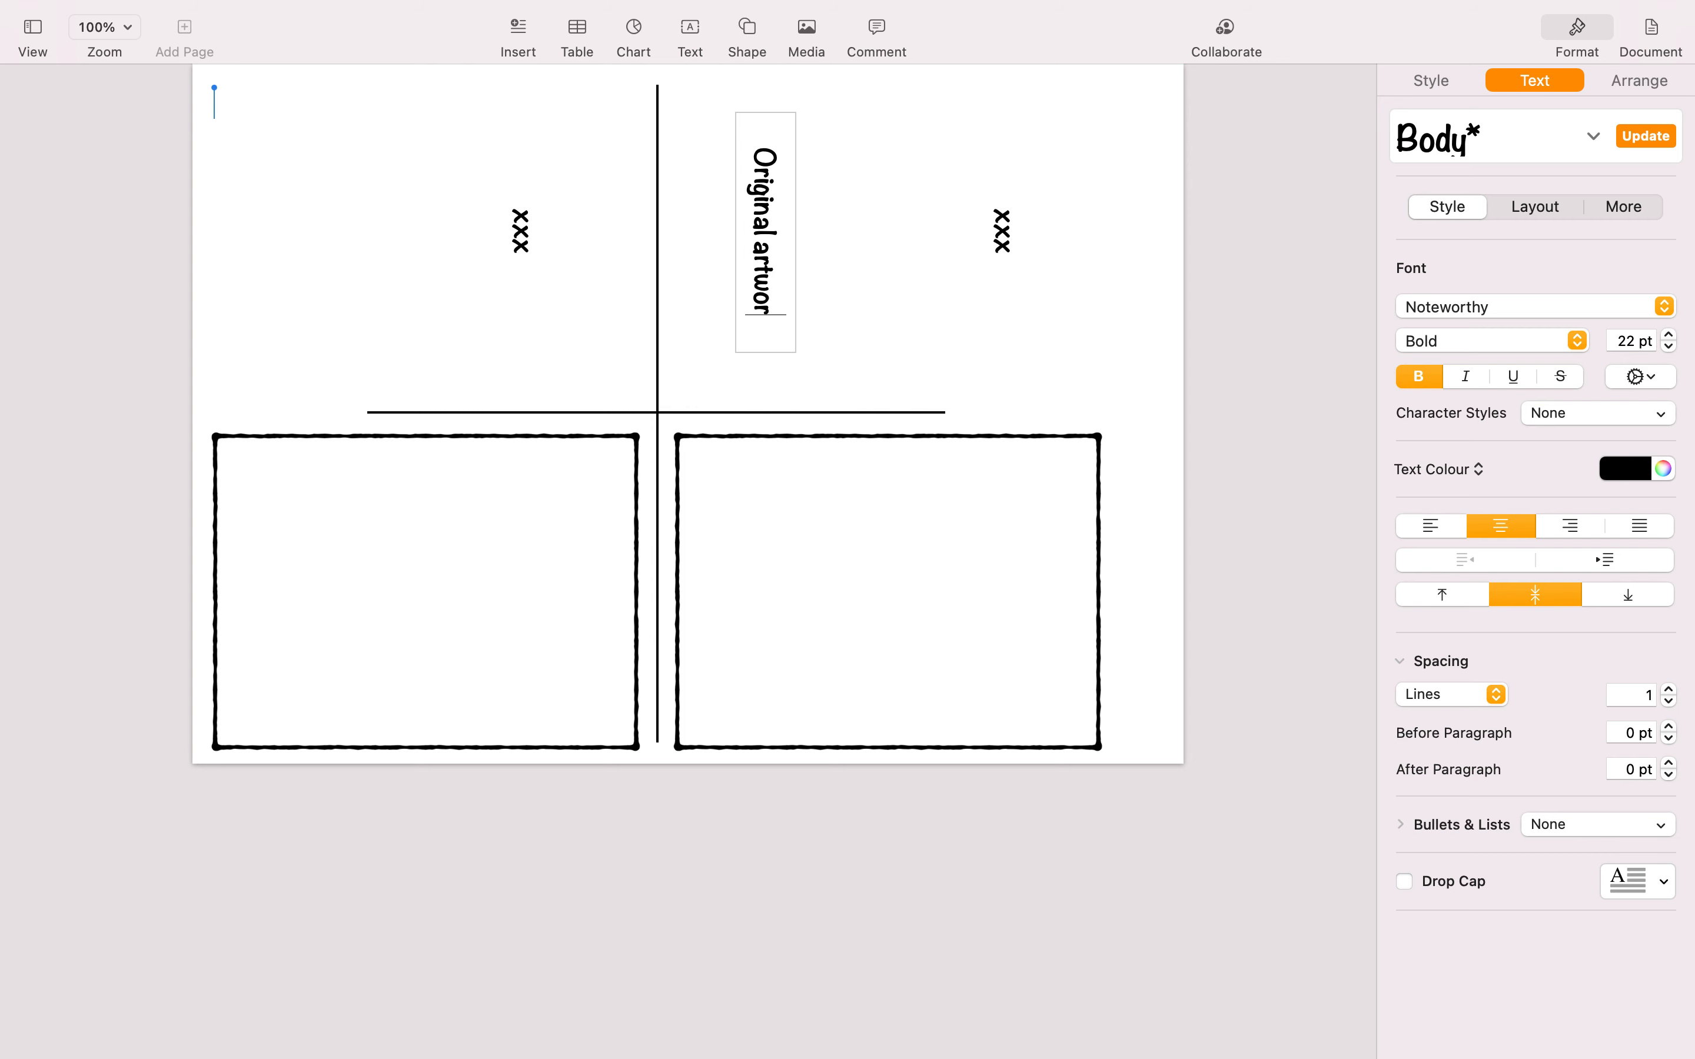
type("k by")
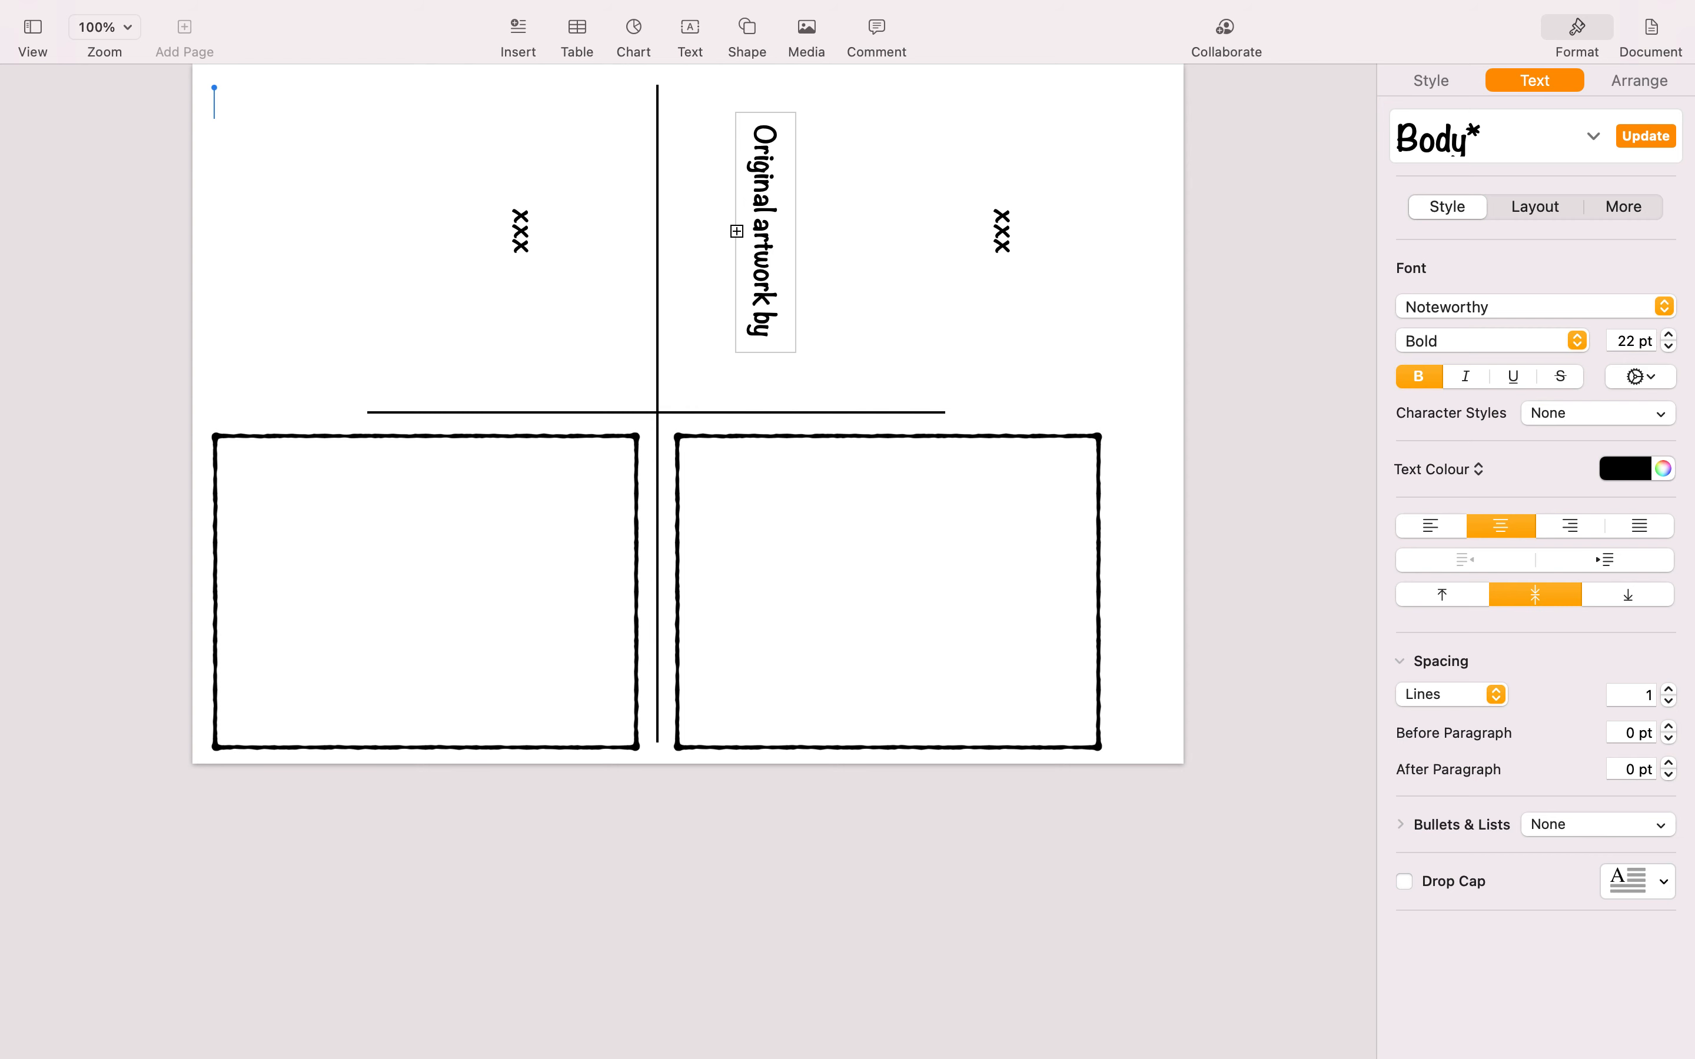
left_click(904, 336)
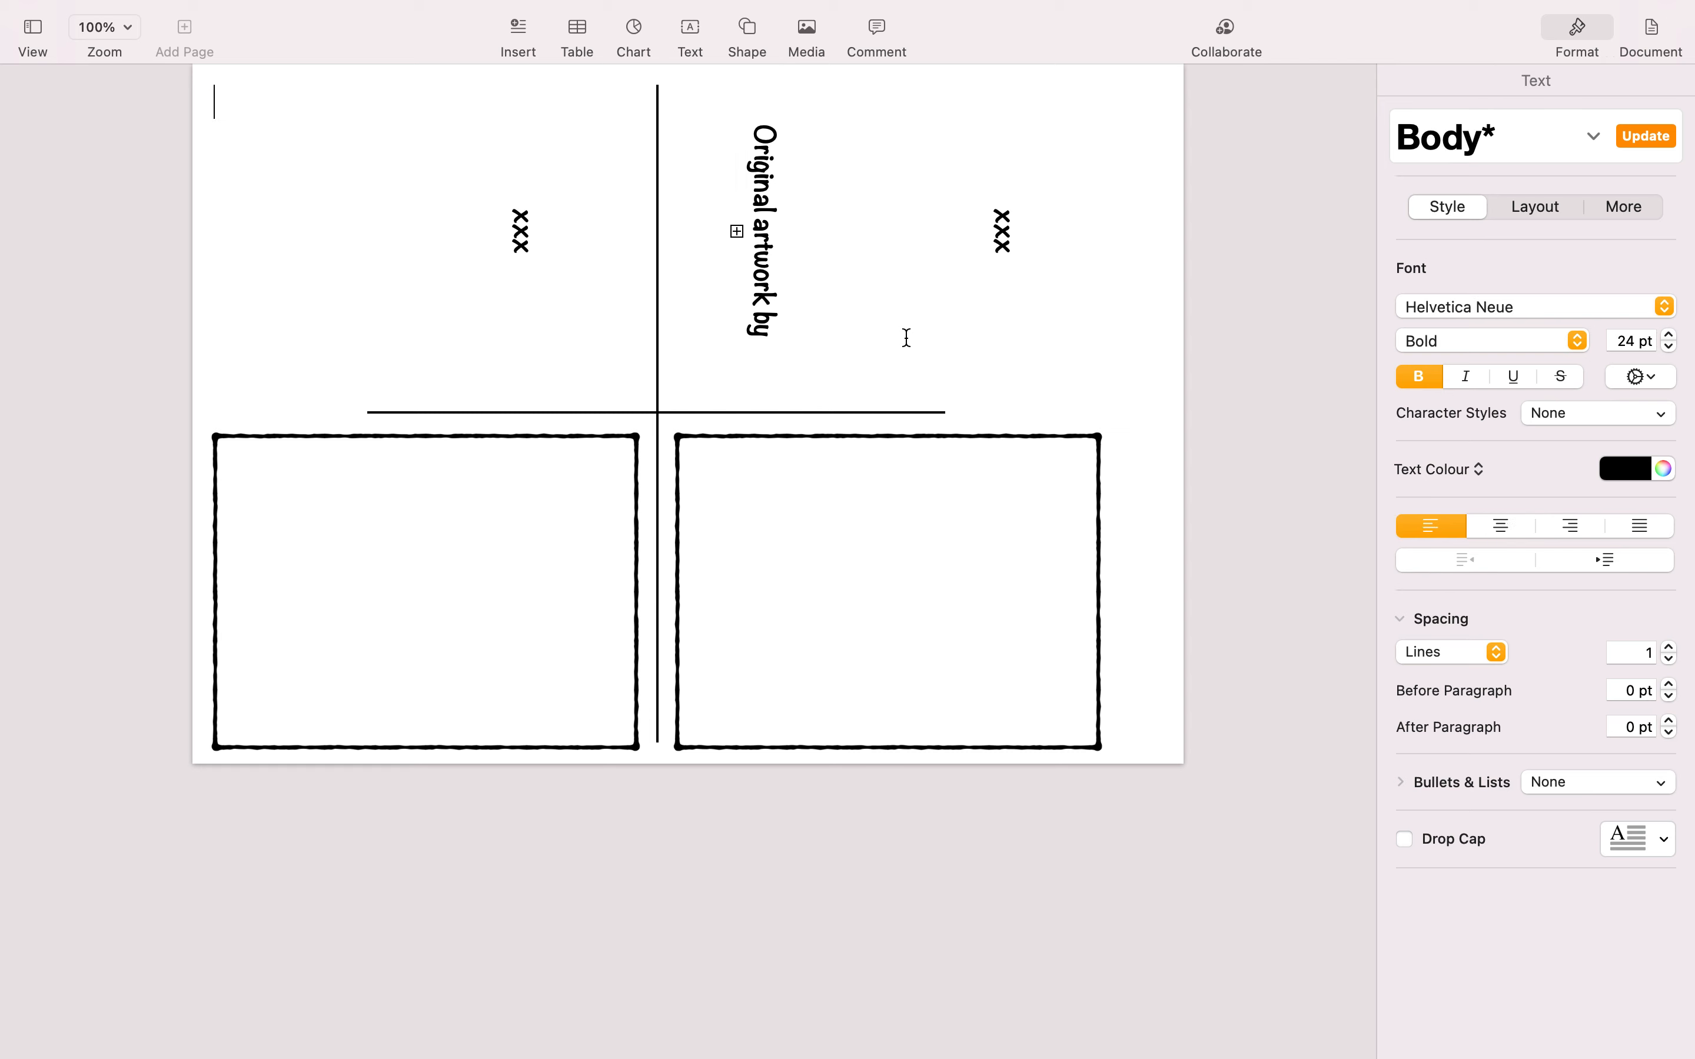
Reduce the font size of the "Original artwork by" text to 15 pt.
left_click(756, 326)
left_click(1671, 347)
left_click(1671, 347)
left_click(1671, 347)
left_click(1671, 347)
left_click(1671, 347)
left_click(1671, 347)
left_click(1671, 348)
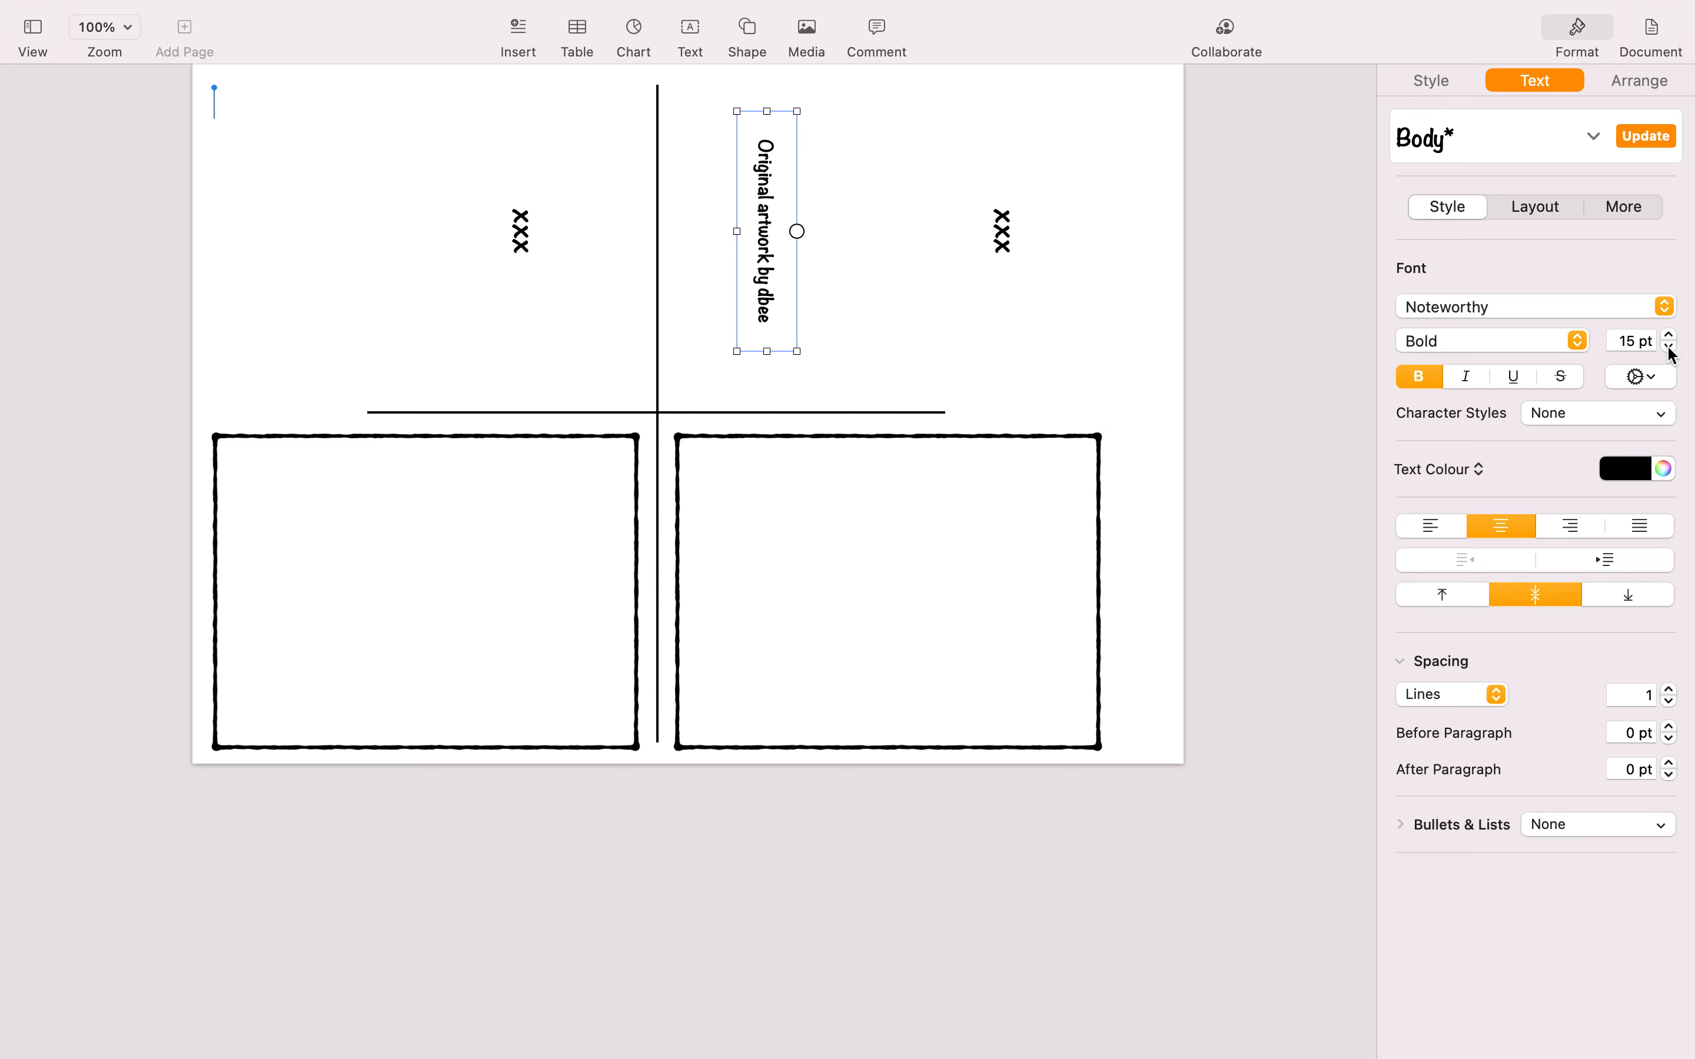
left_click(885, 340)
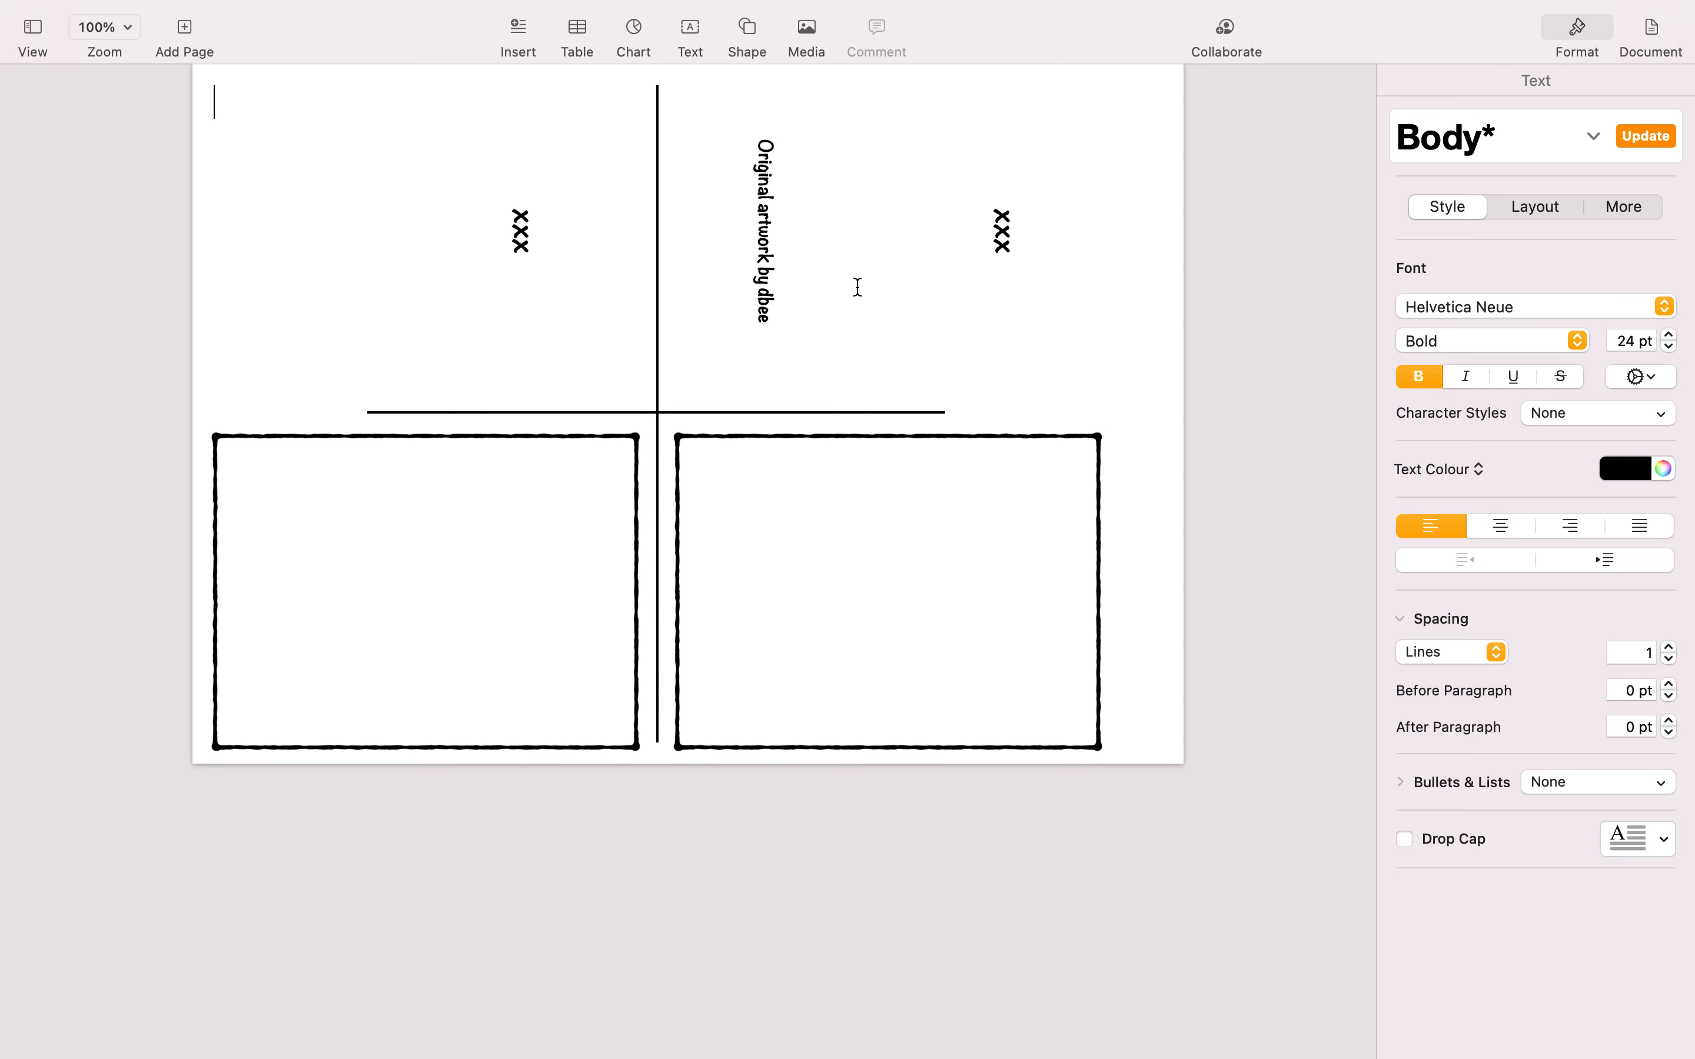
Duplicate the "Original artwork by" text box and place the copy in the upper-left quarter, level with the original.
left_click(765, 308)
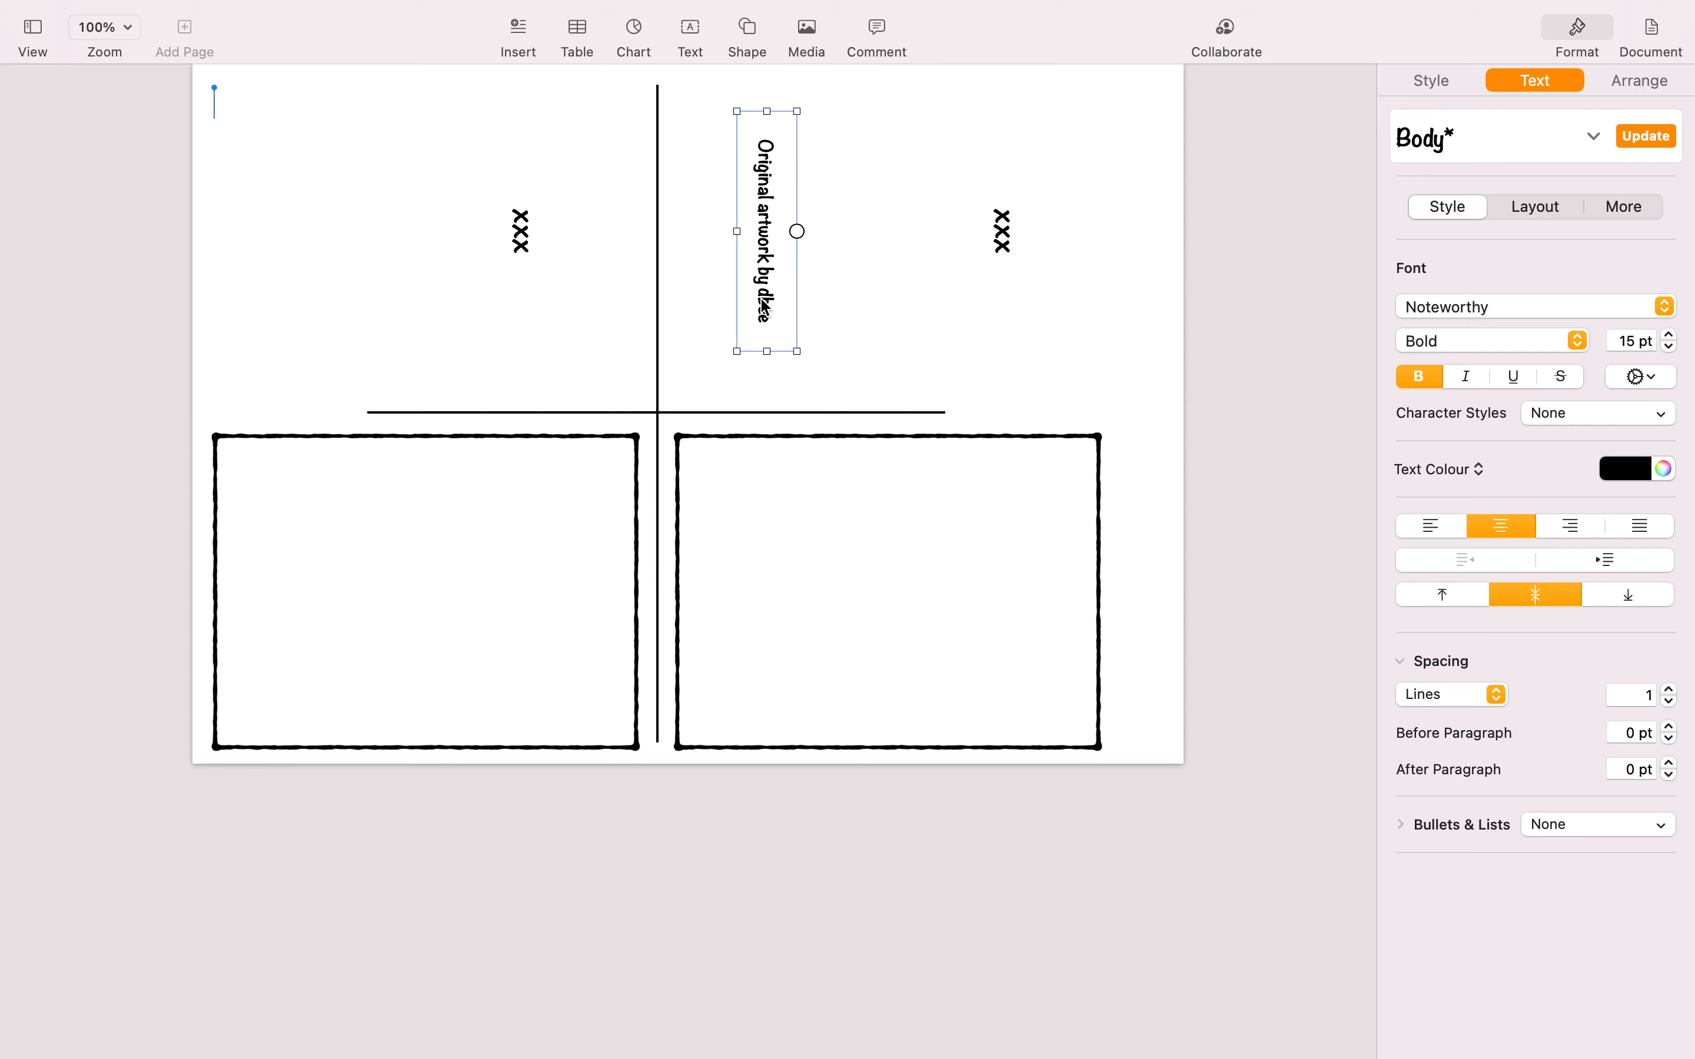
key("cmd+d")
left_click_drag(803, 302, 340, 294)
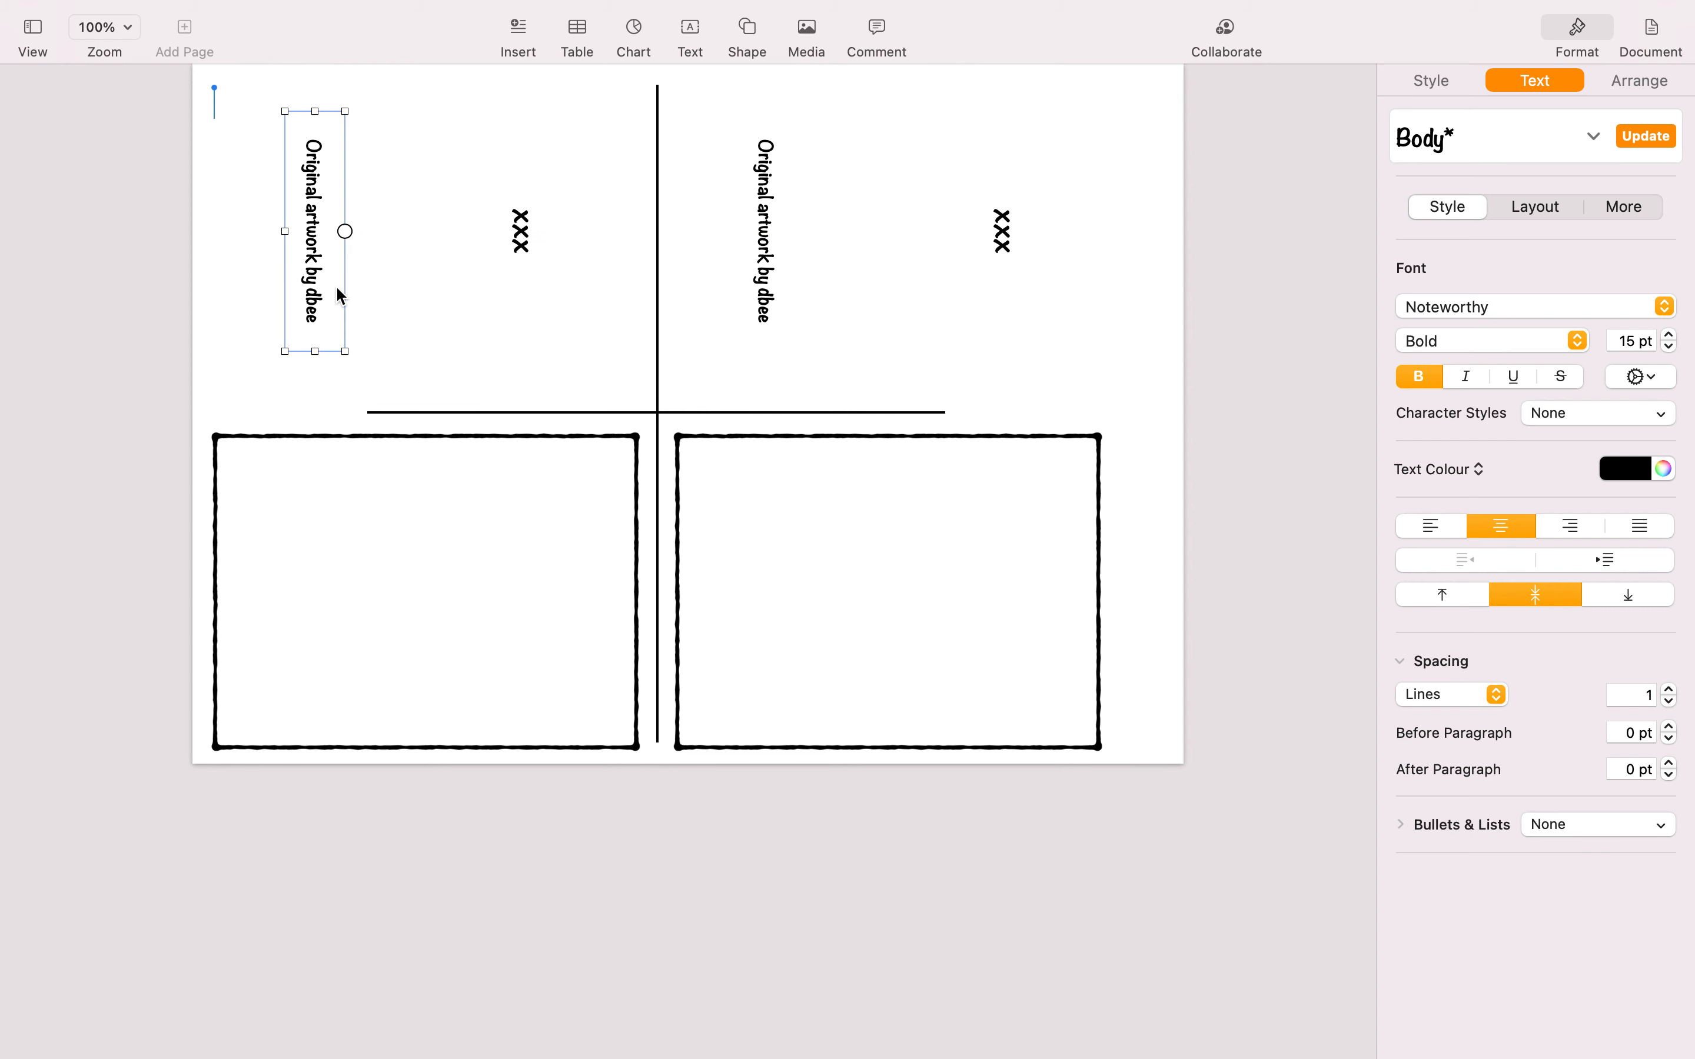
left_click(970, 657)
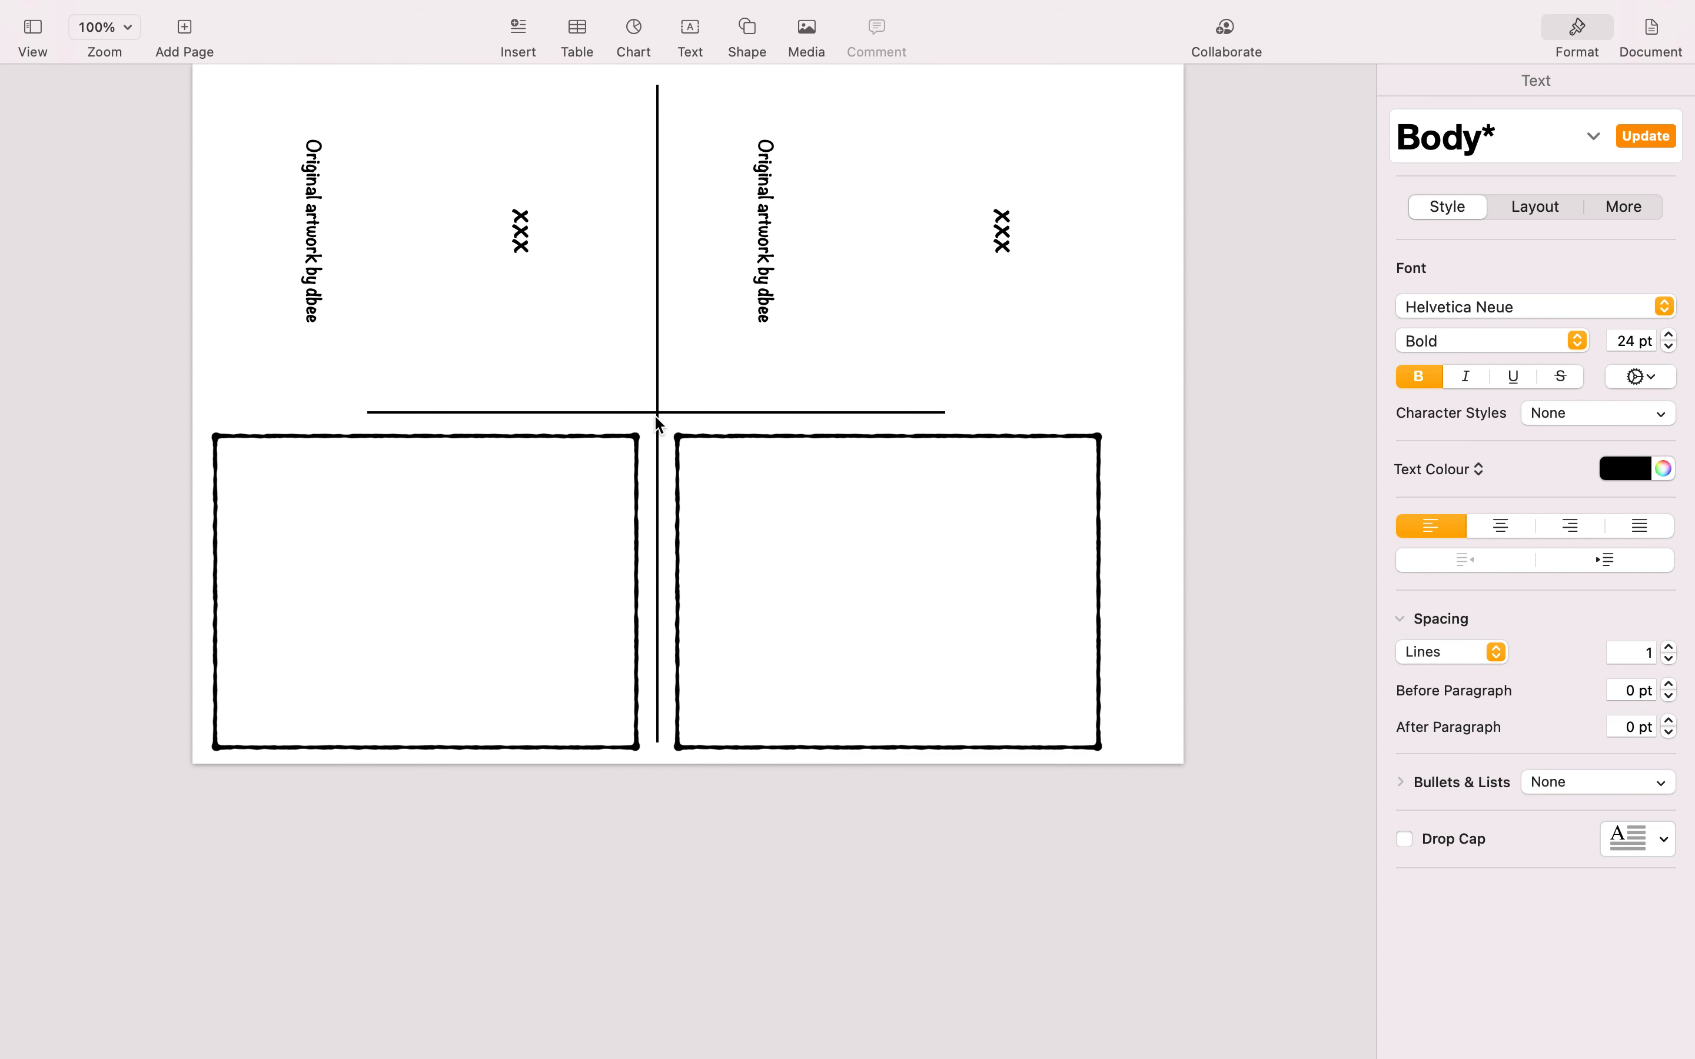
Delete the horizontal dividing line and apply the black dotted line style to the vertical dividing line.
left_click(695, 416)
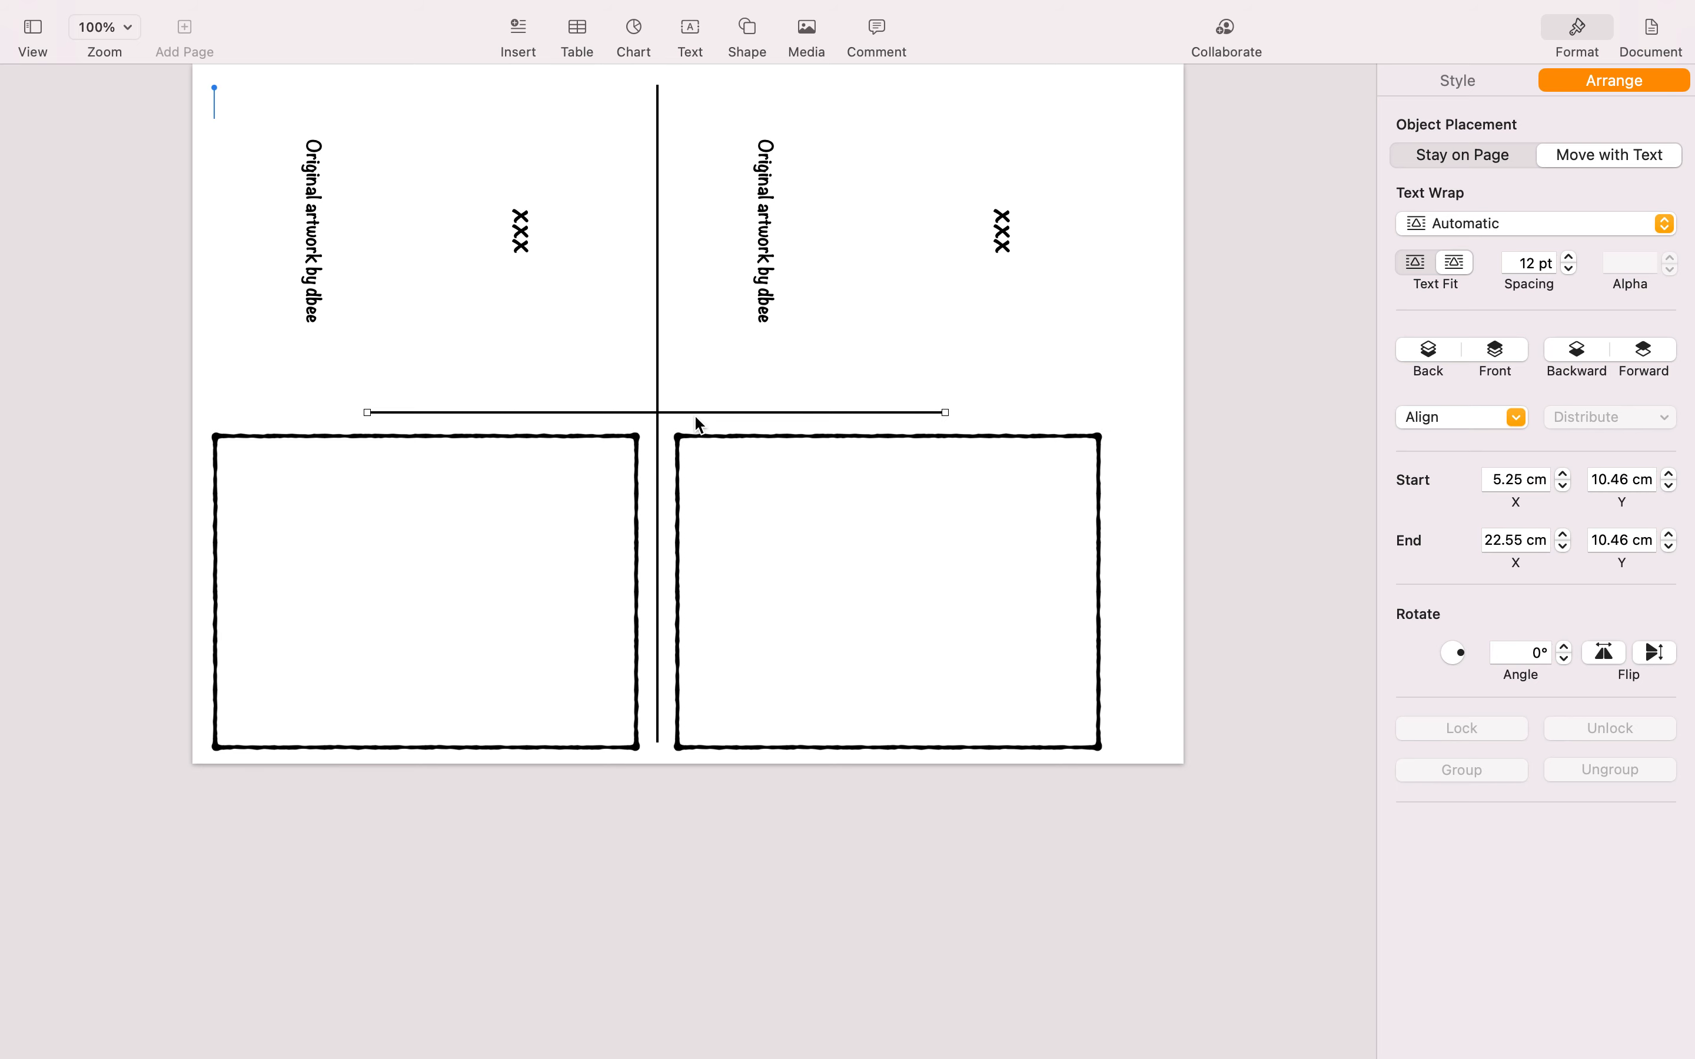
key("Delete")
left_click(658, 397)
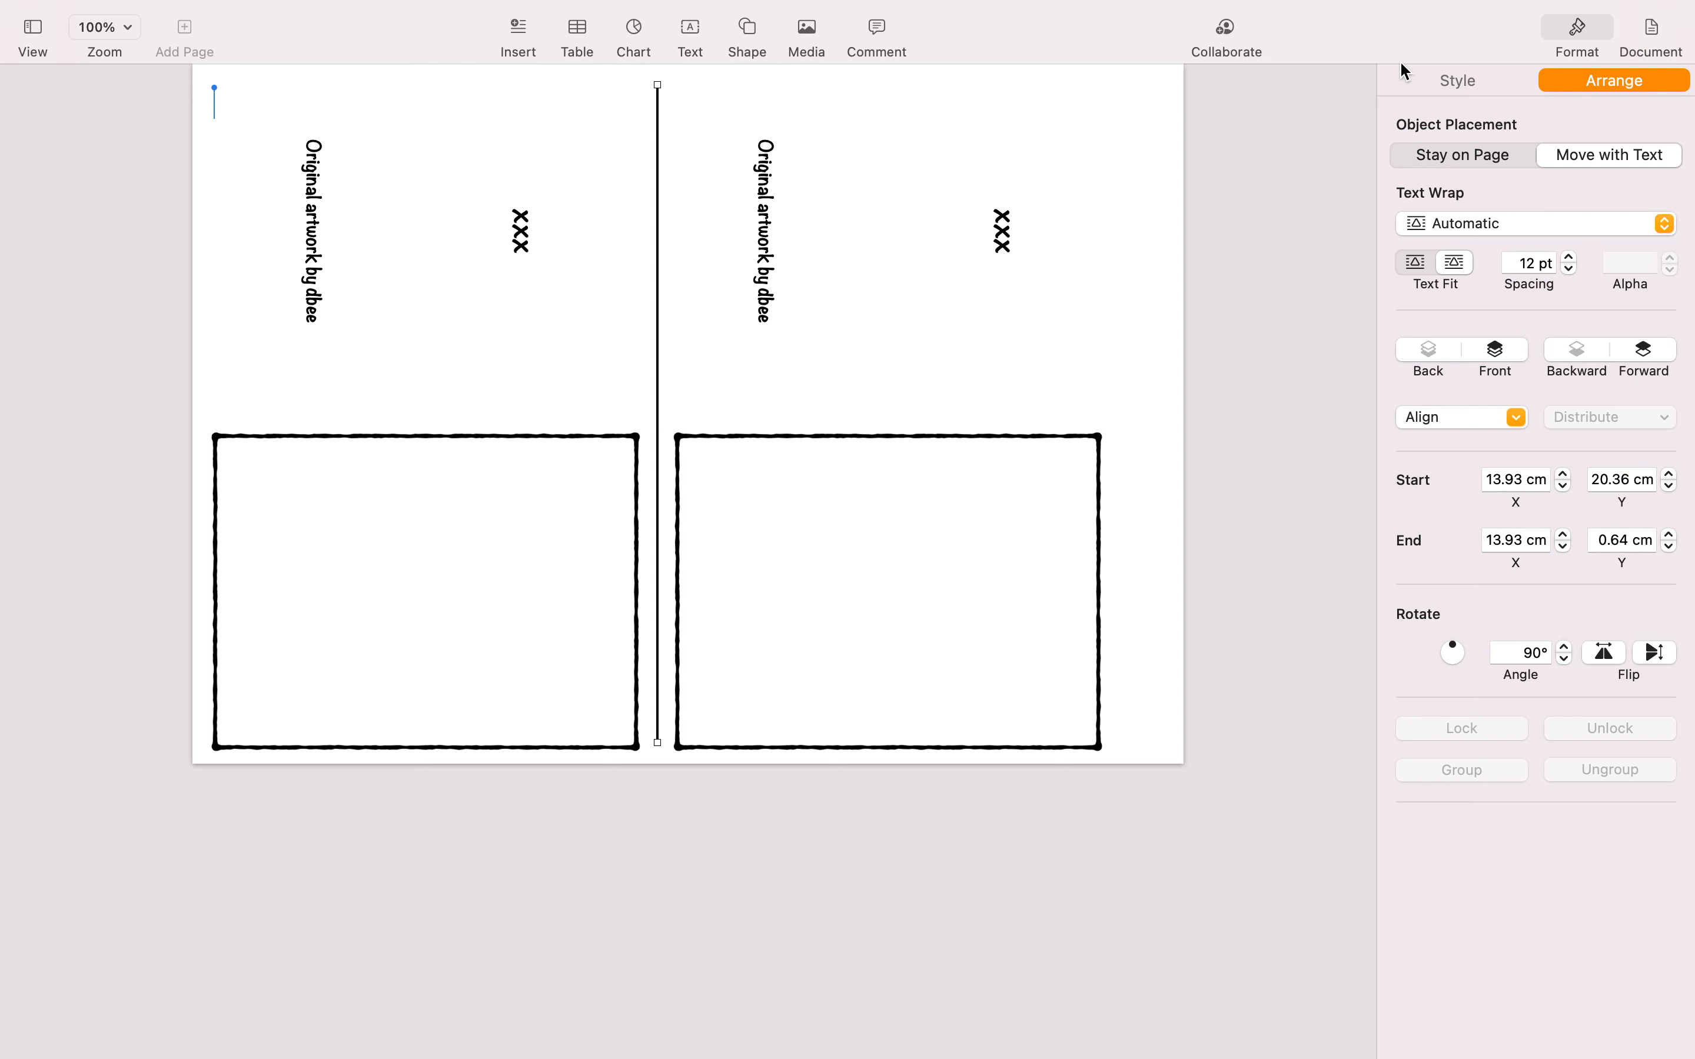
left_click(1441, 87)
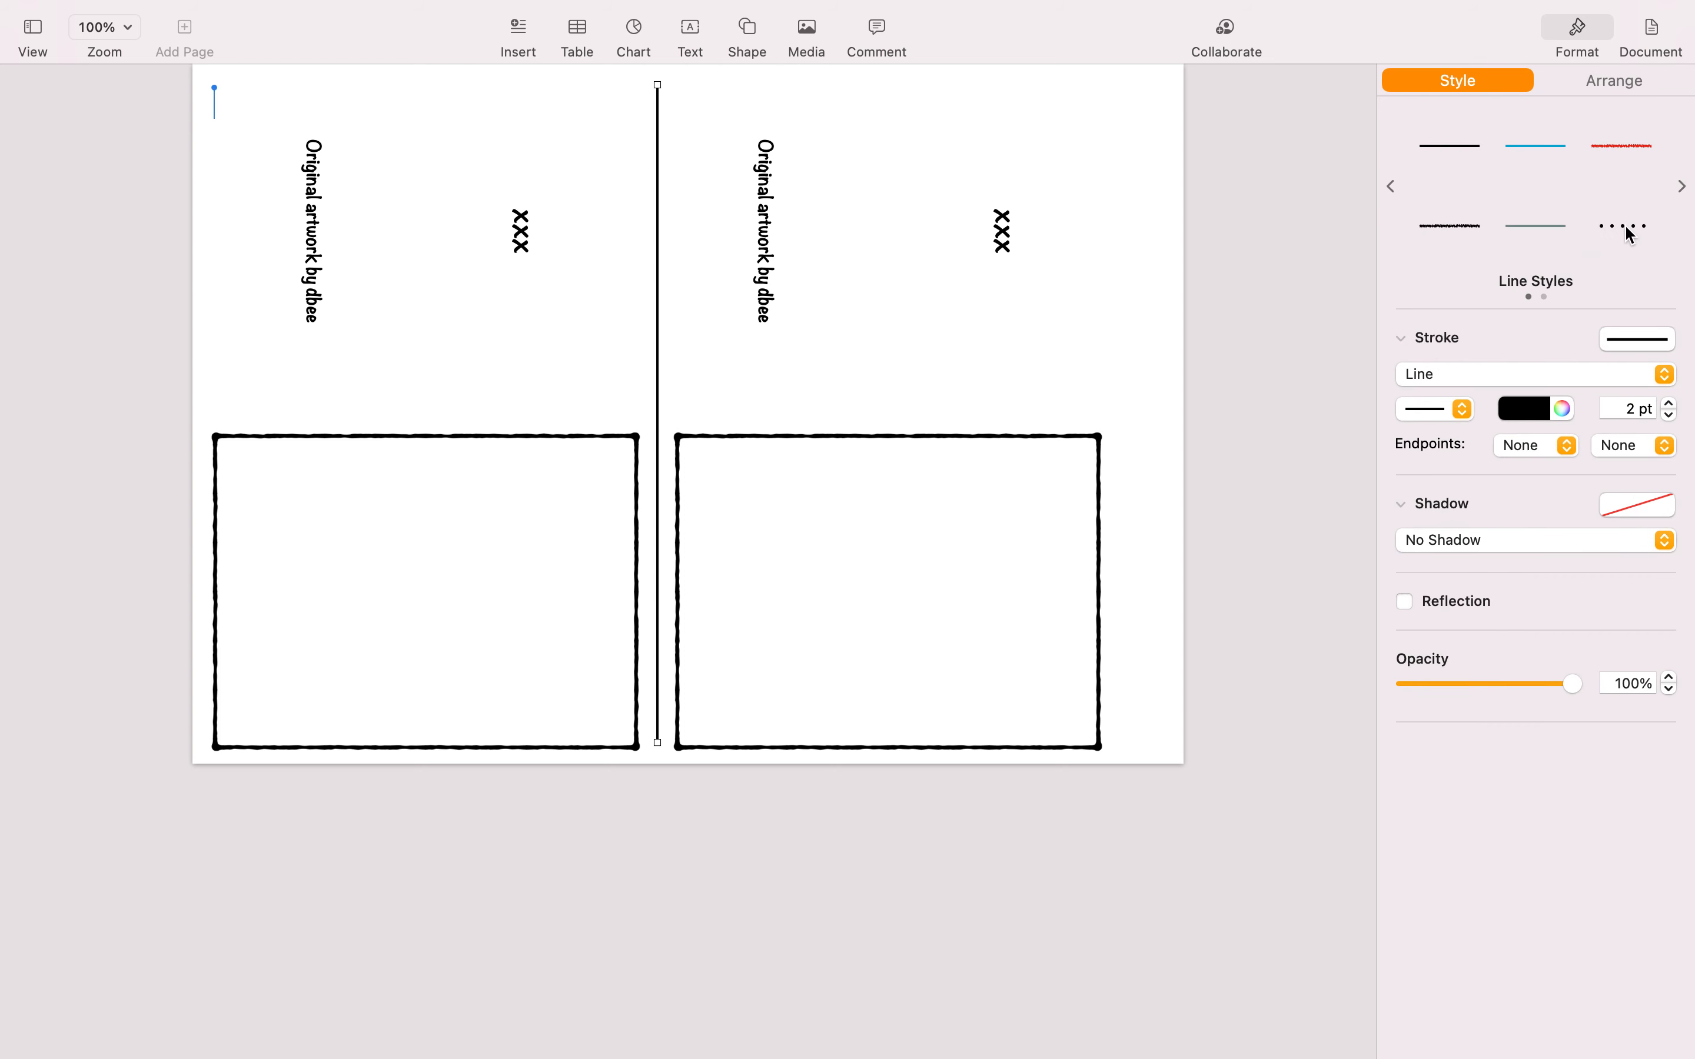
left_click(1626, 227)
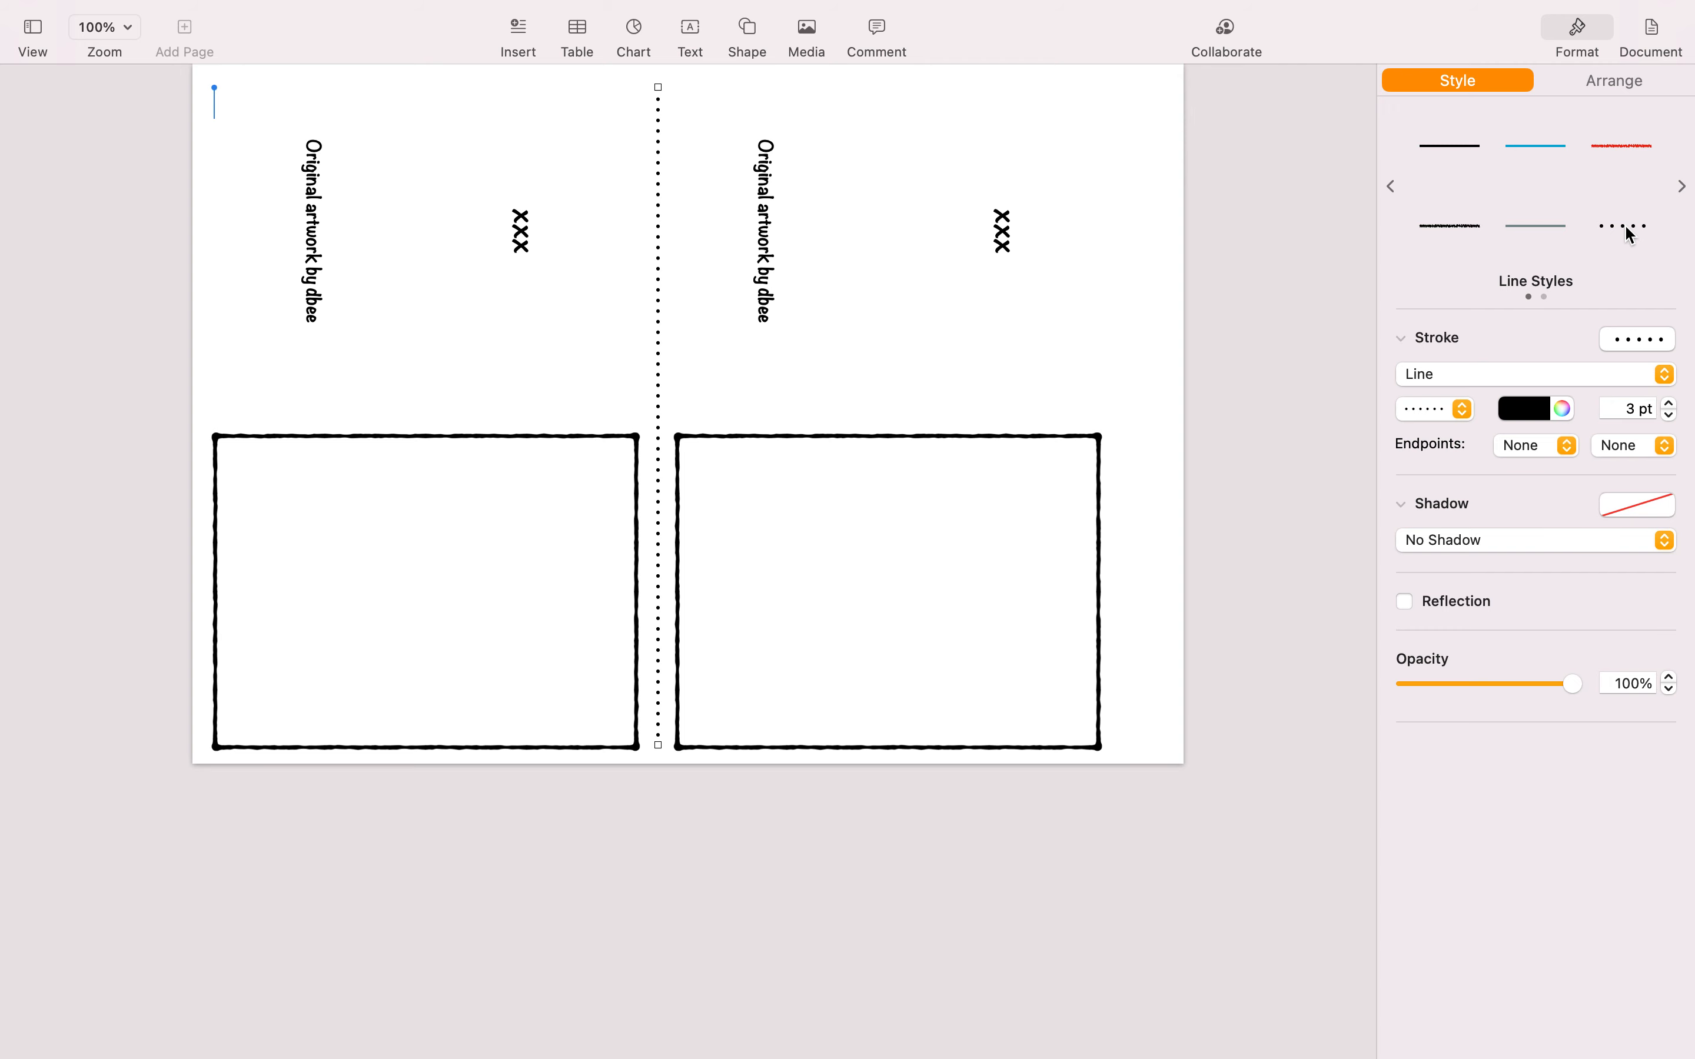
Set the vertical dotted line's stroke to 0.5 pt and its colour to light grey.
left_click(1671, 418)
left_click(1671, 418)
left_click(1671, 417)
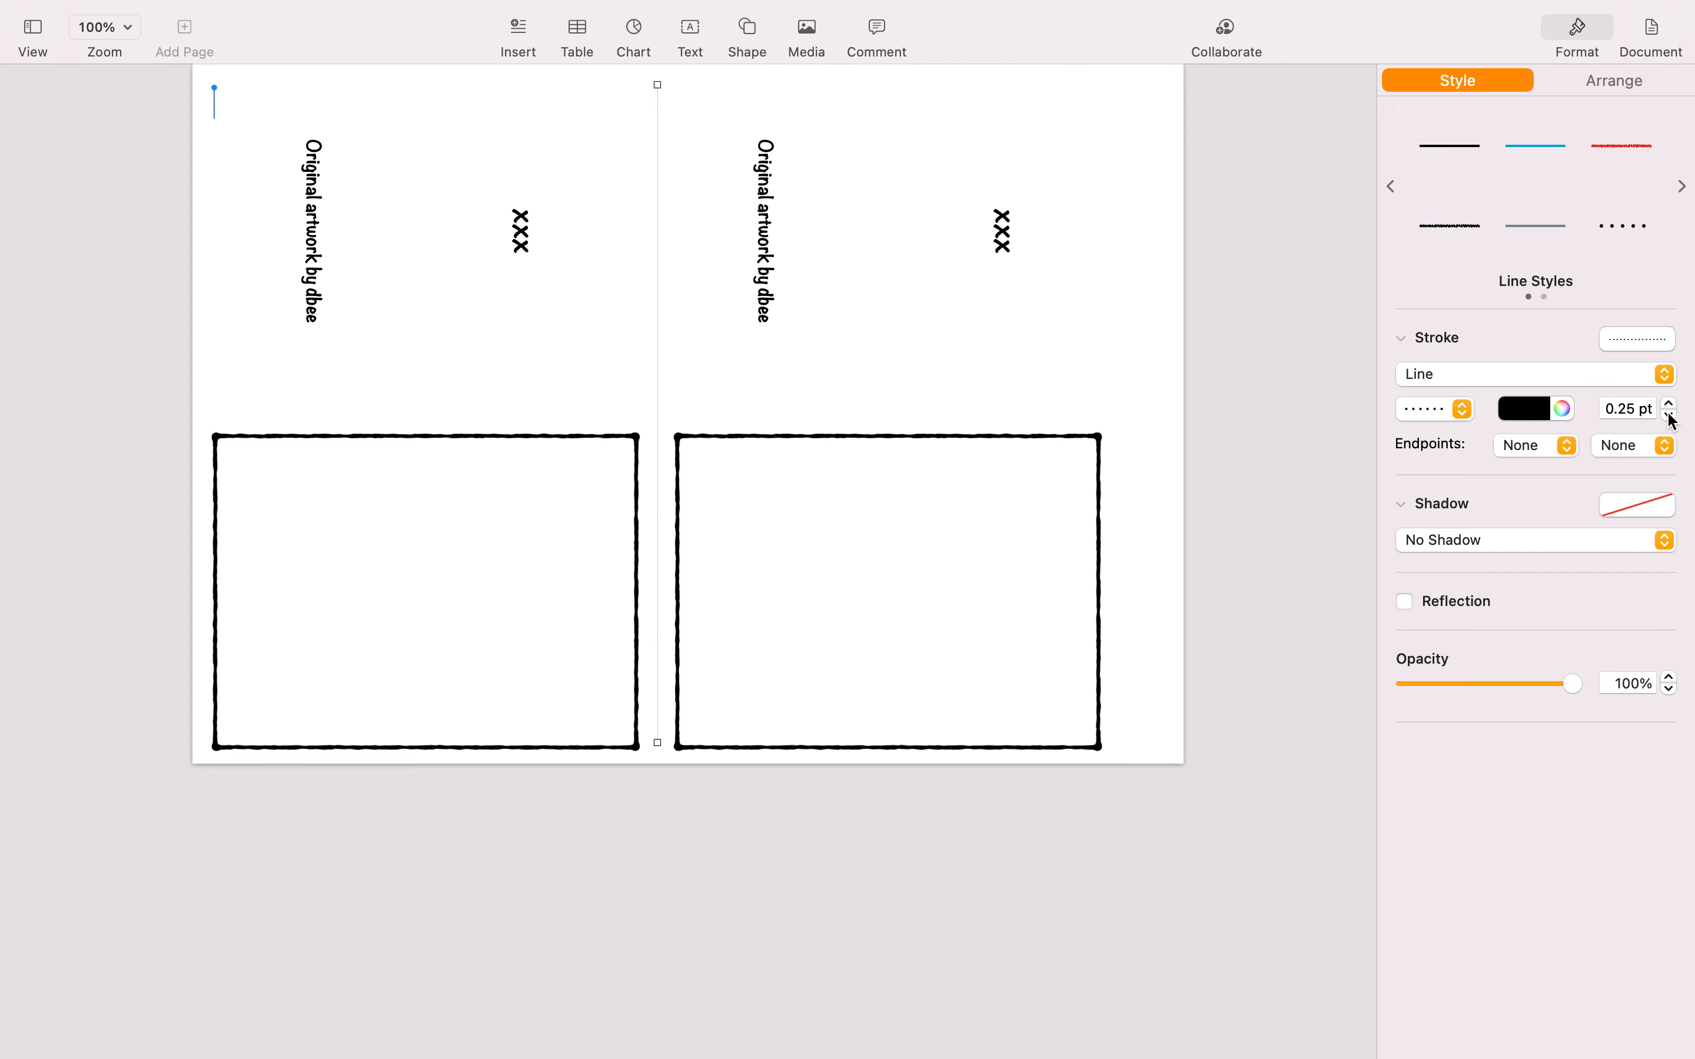
left_click(1672, 405)
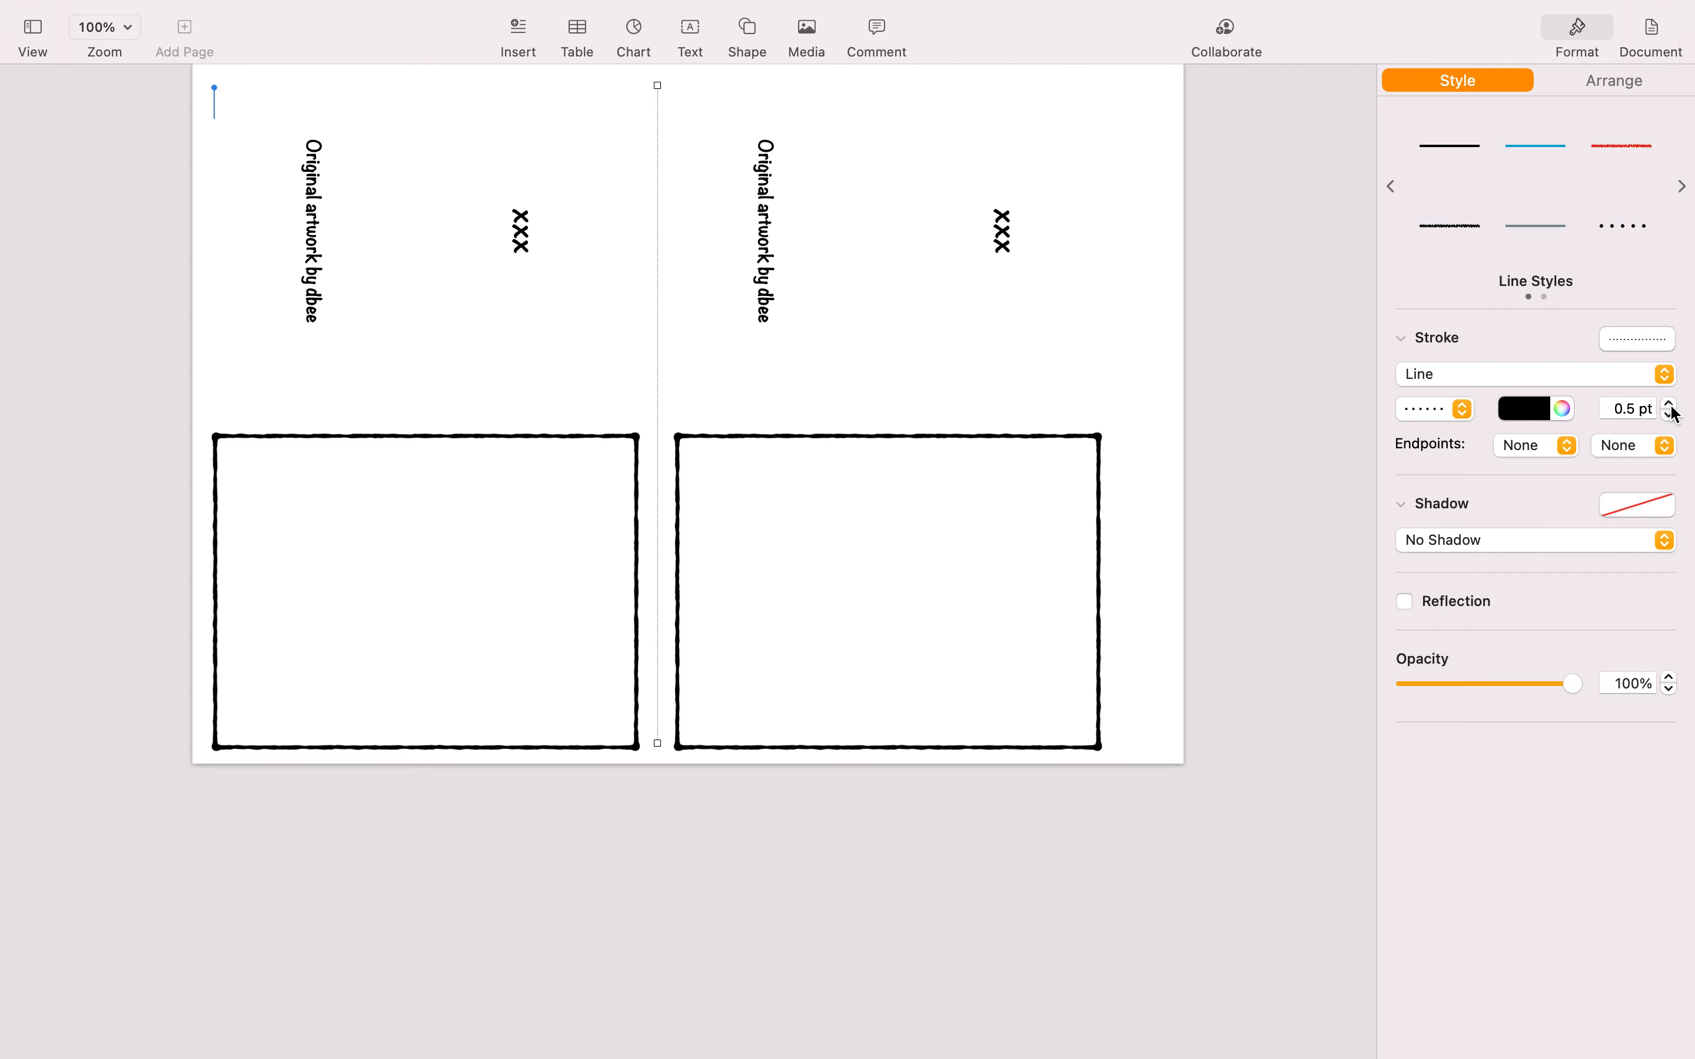
left_click(1519, 413)
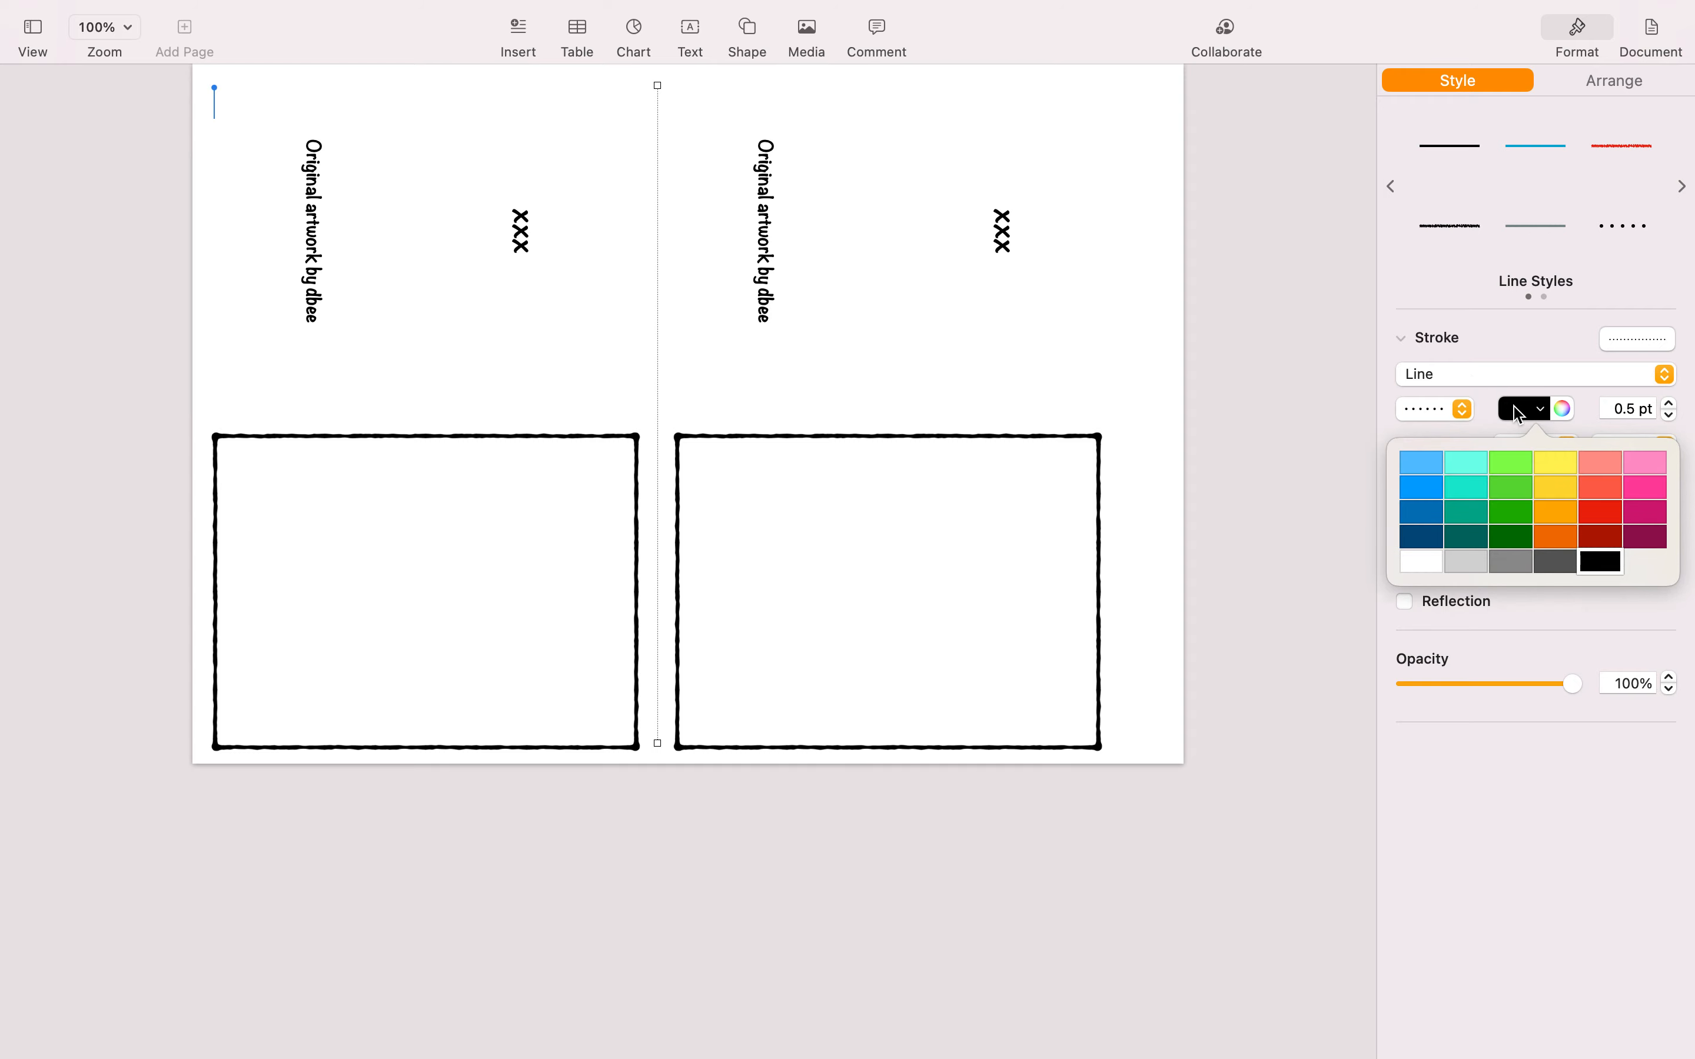
left_click(1459, 568)
scroll(715, 254, "up", 5)
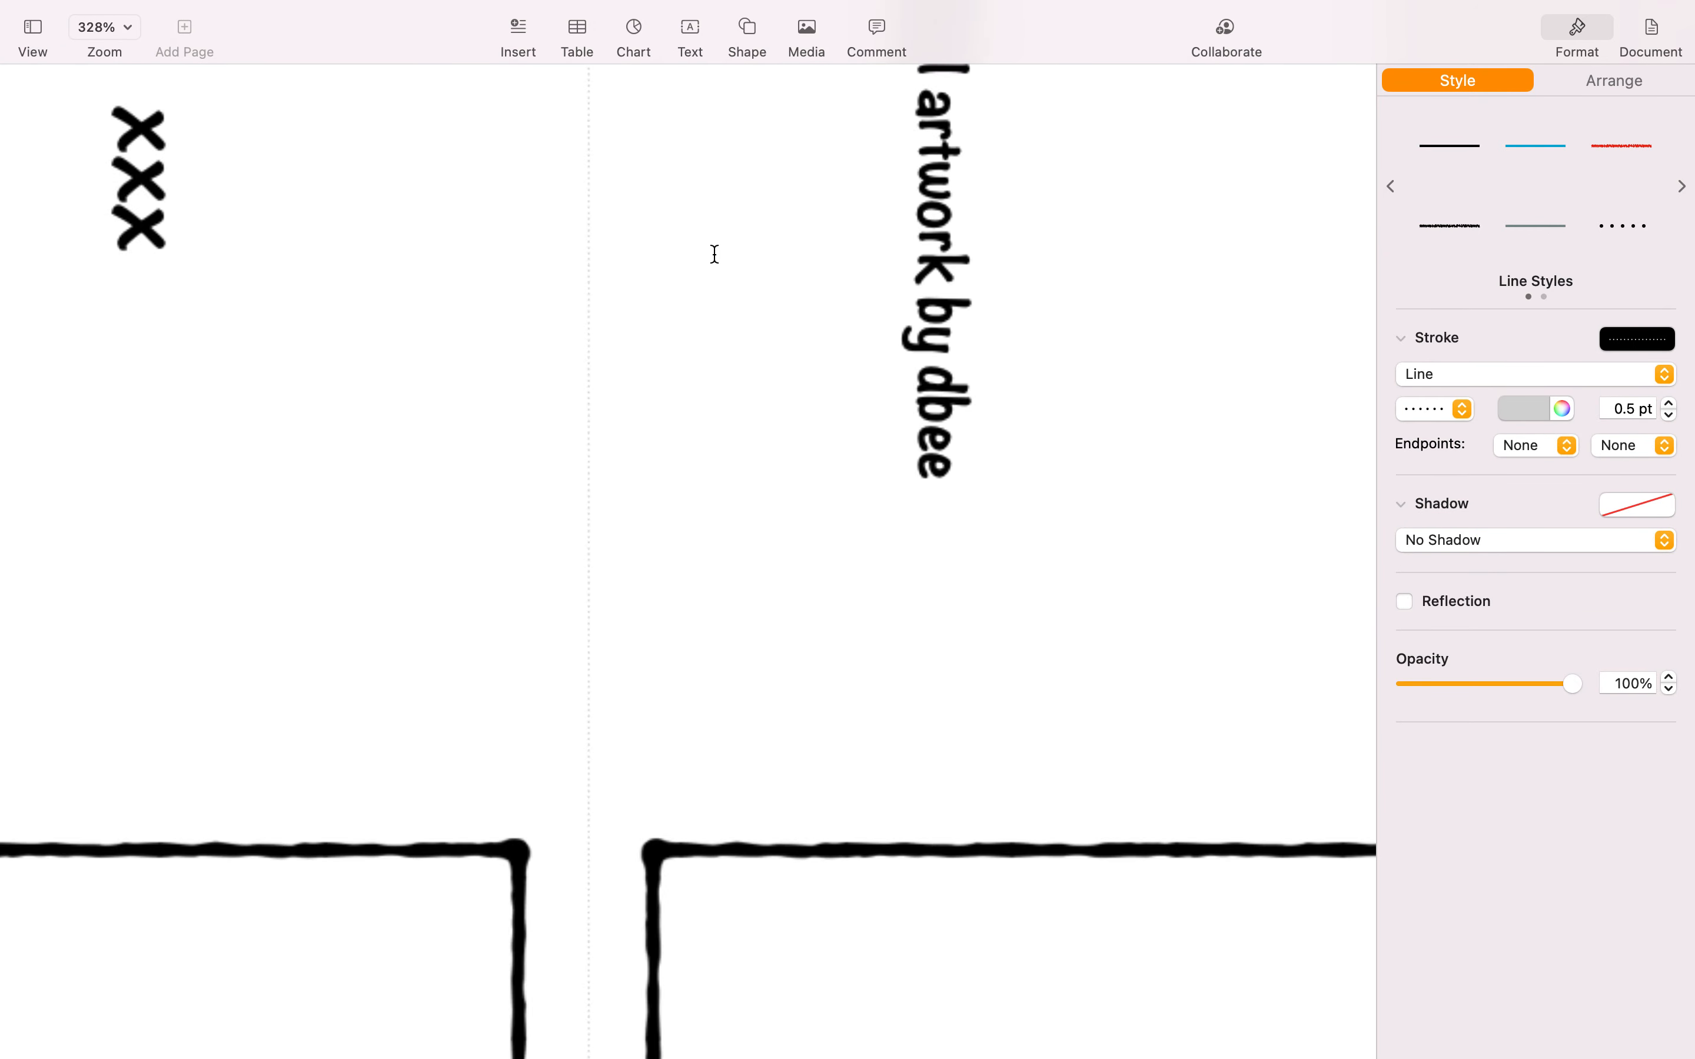
scroll(712, 261, "down", 5)
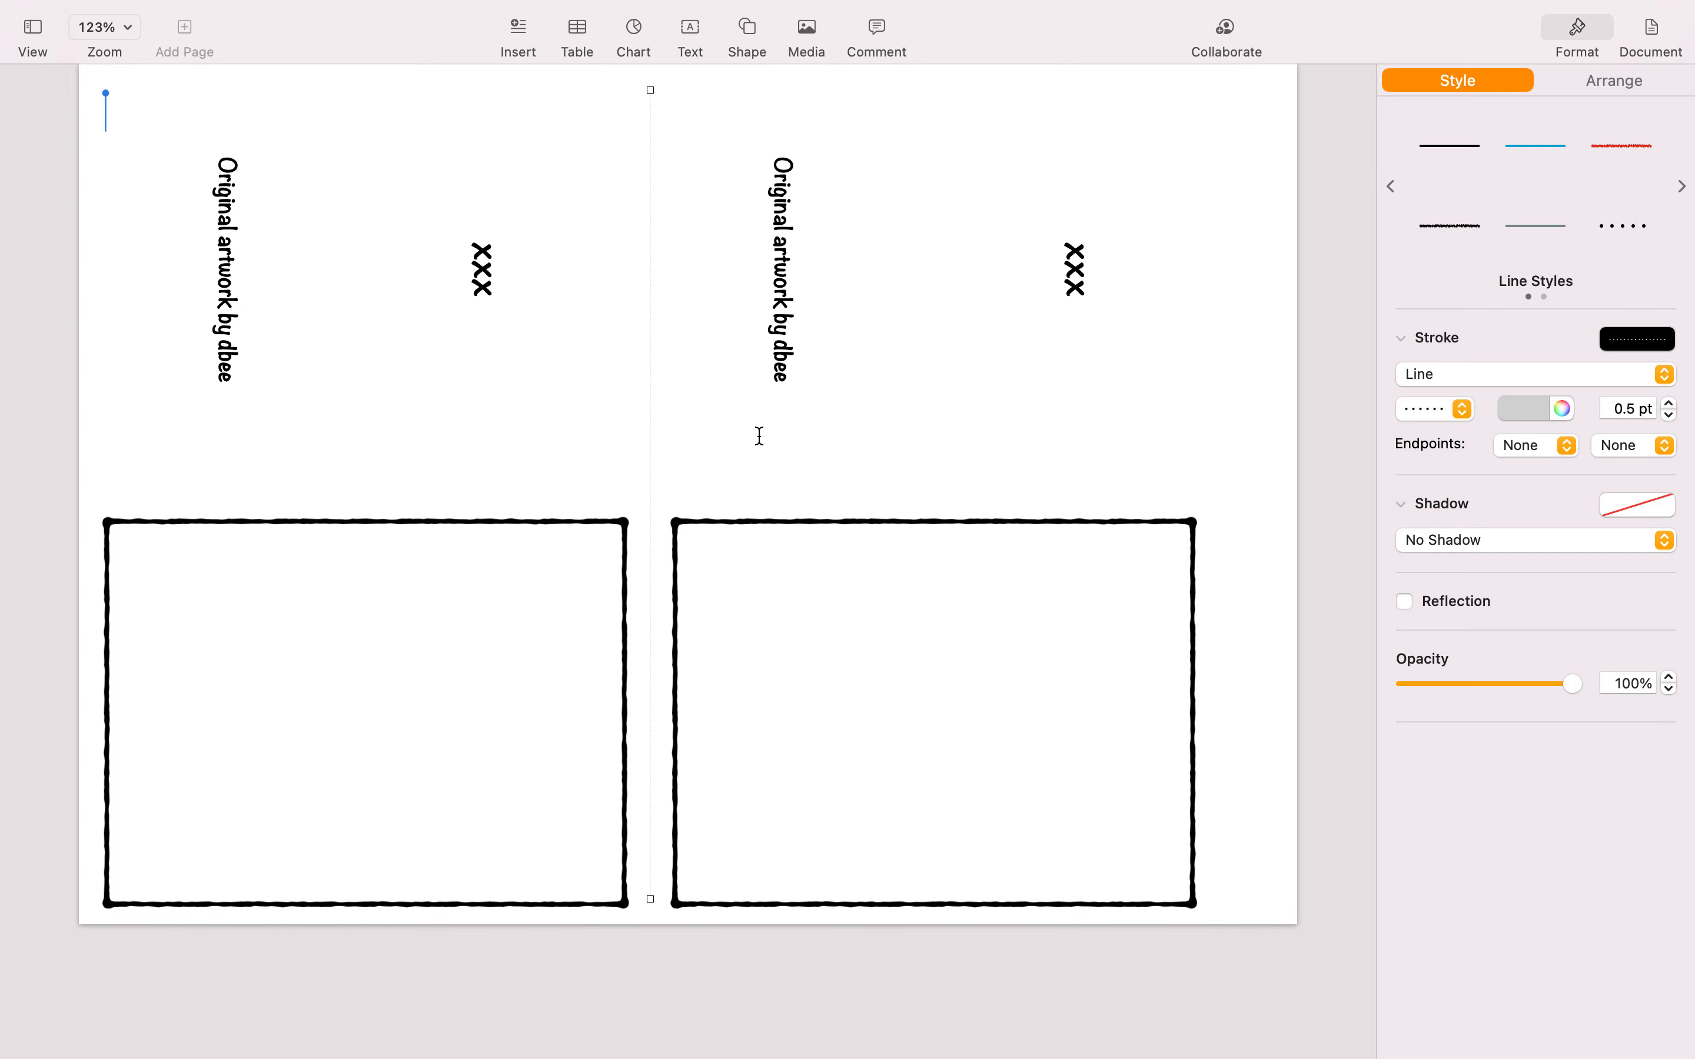
key("super+0")
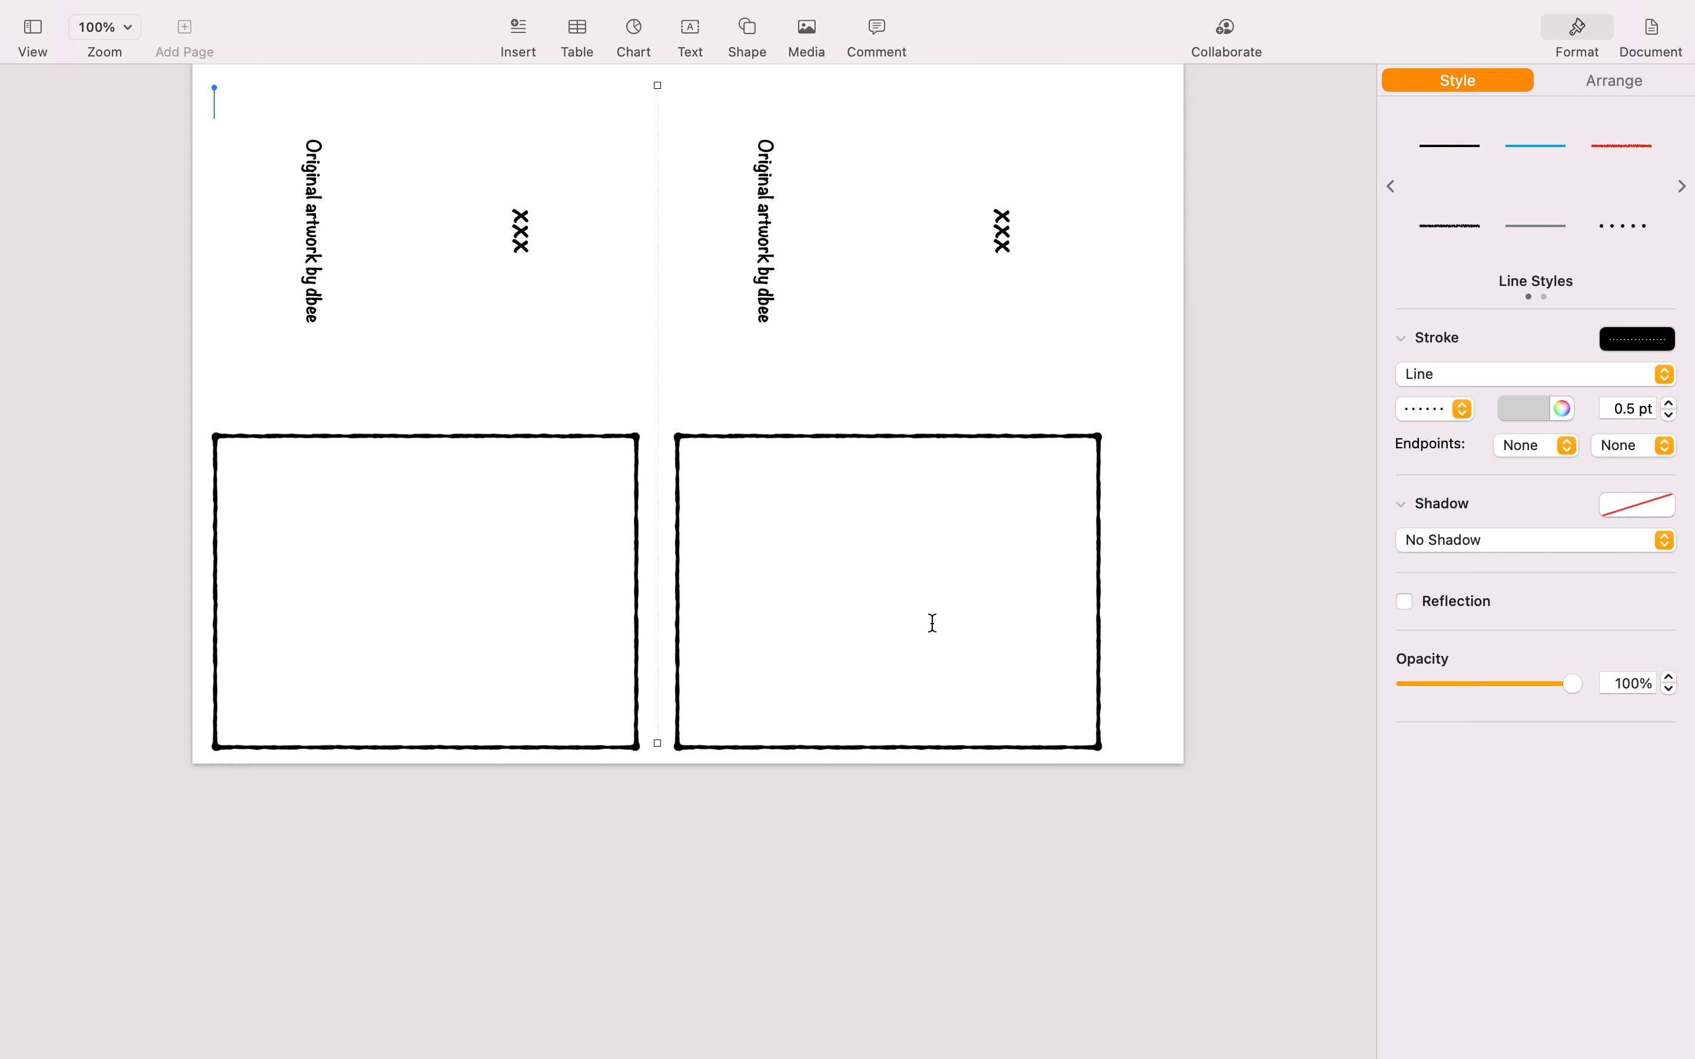
Save the card document as a template in the Template Chooser, keeping the suggested name.
mouse_move(162, 6)
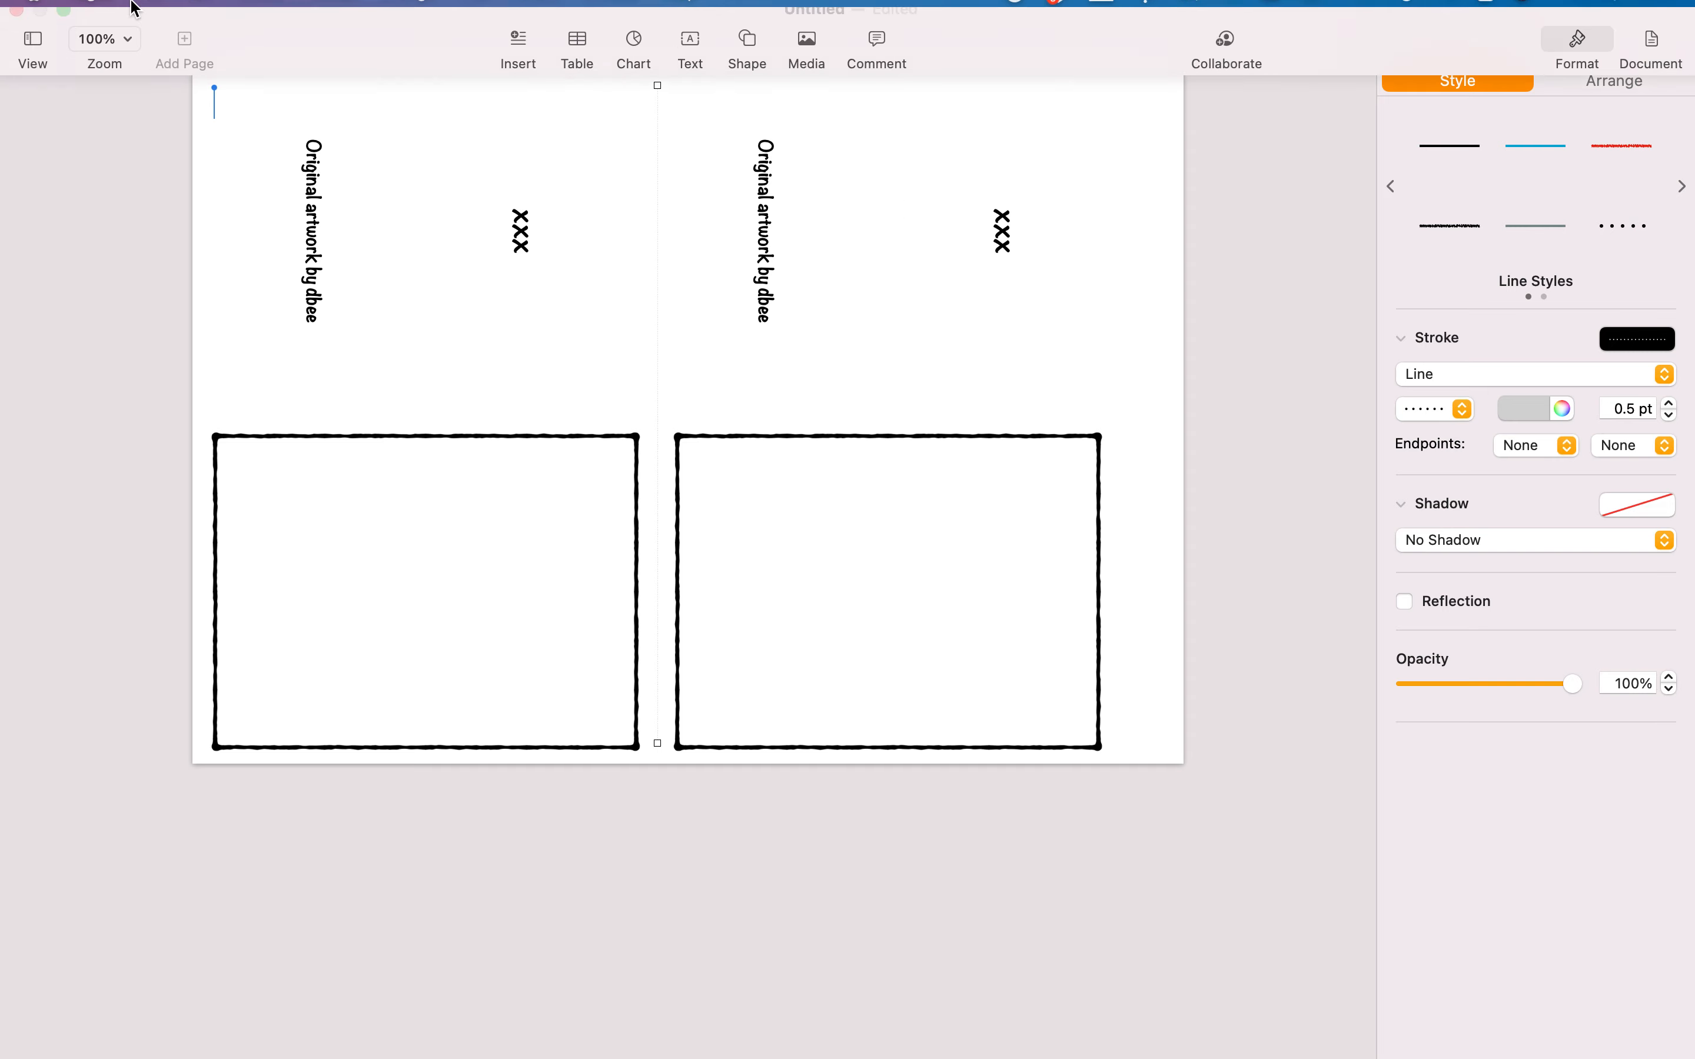
left_click(159, 10)
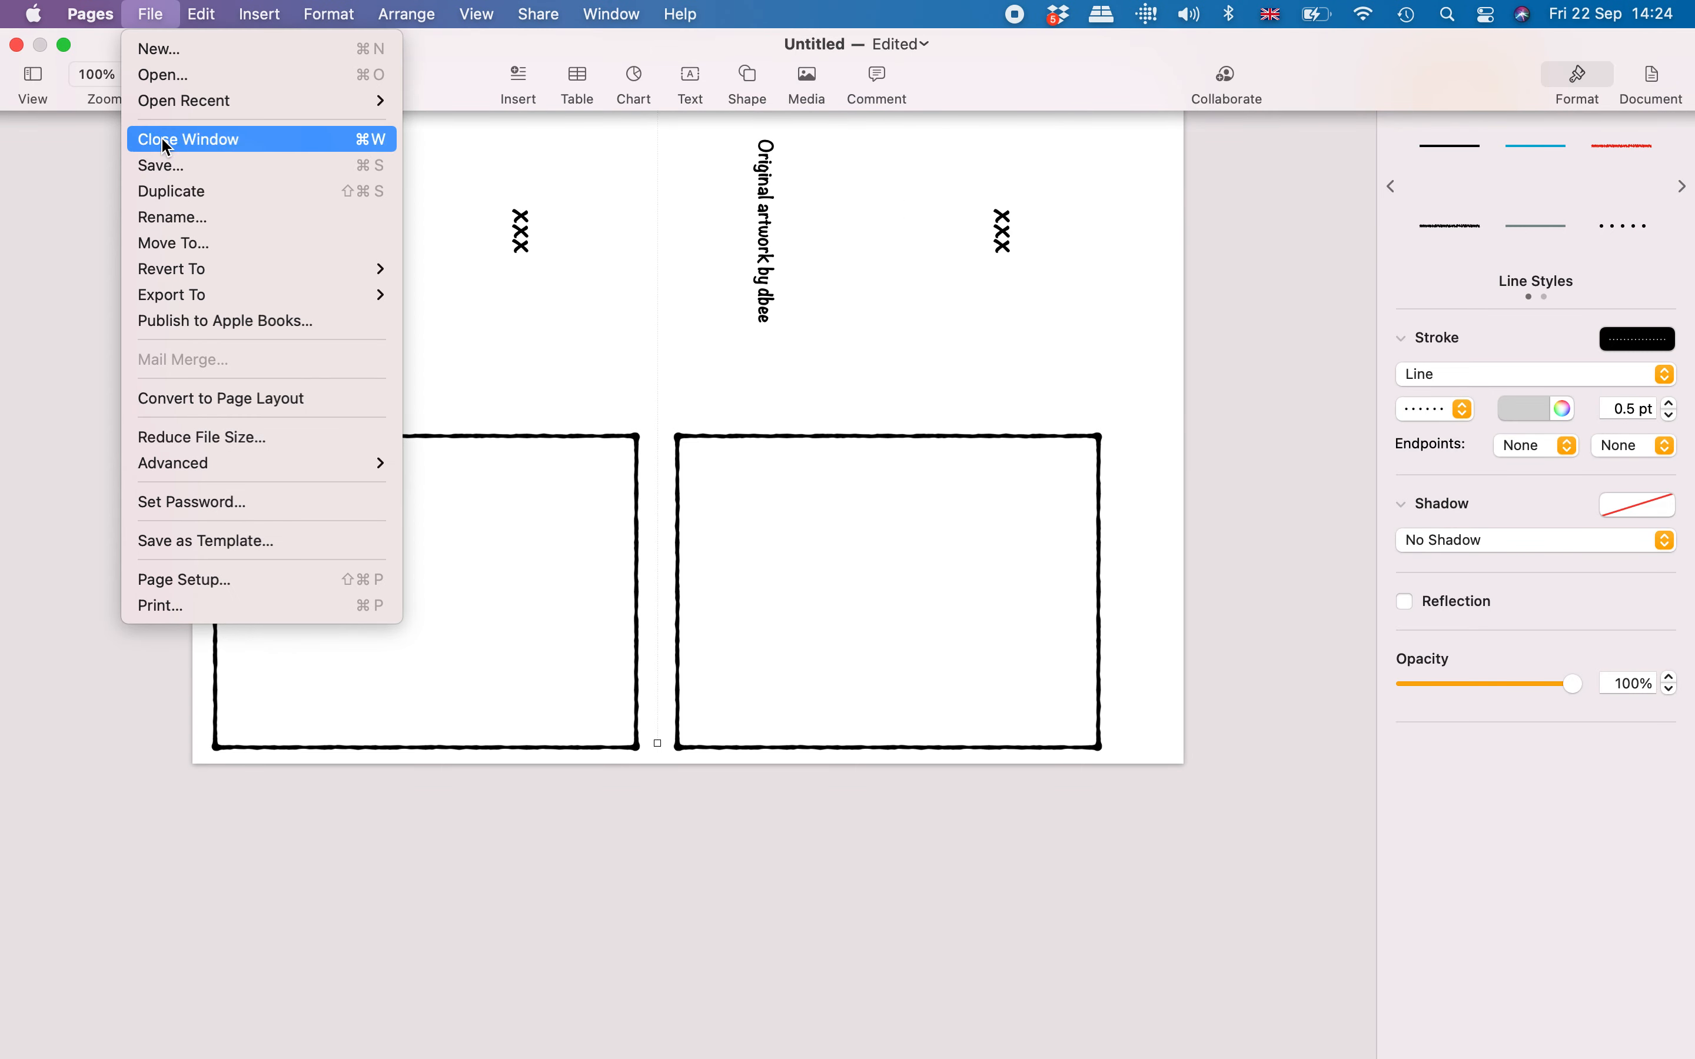
left_click(170, 545)
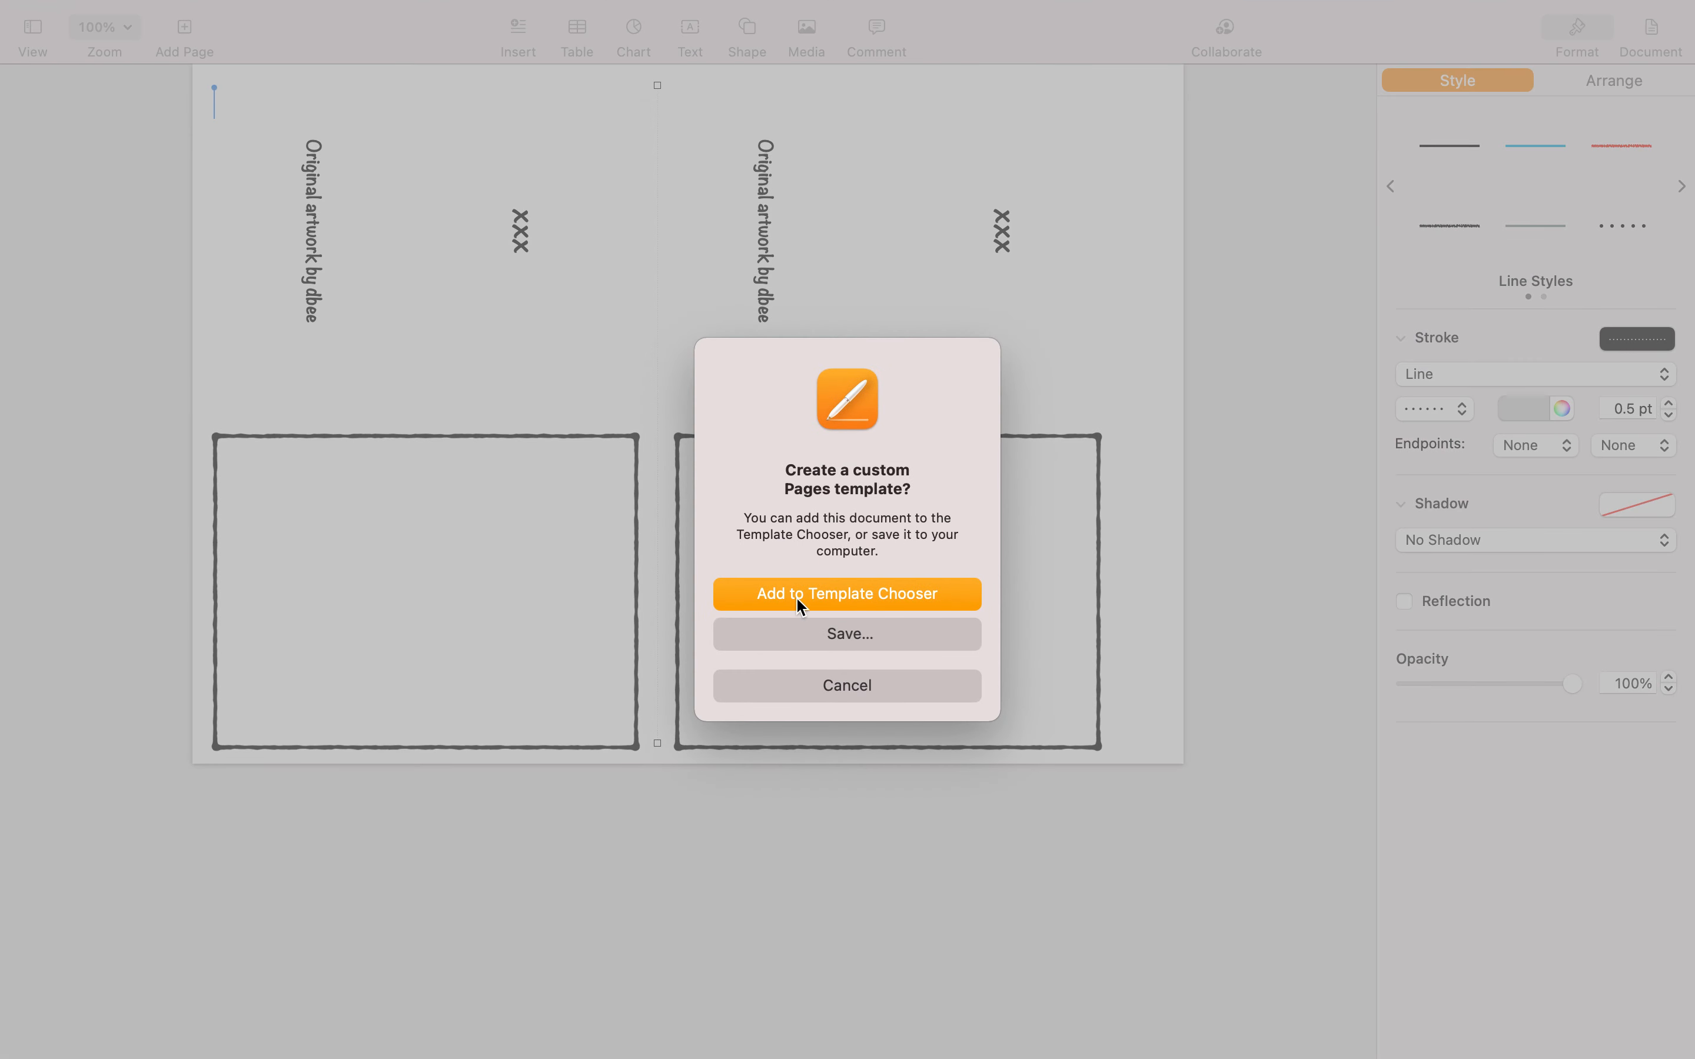
left_click(799, 595)
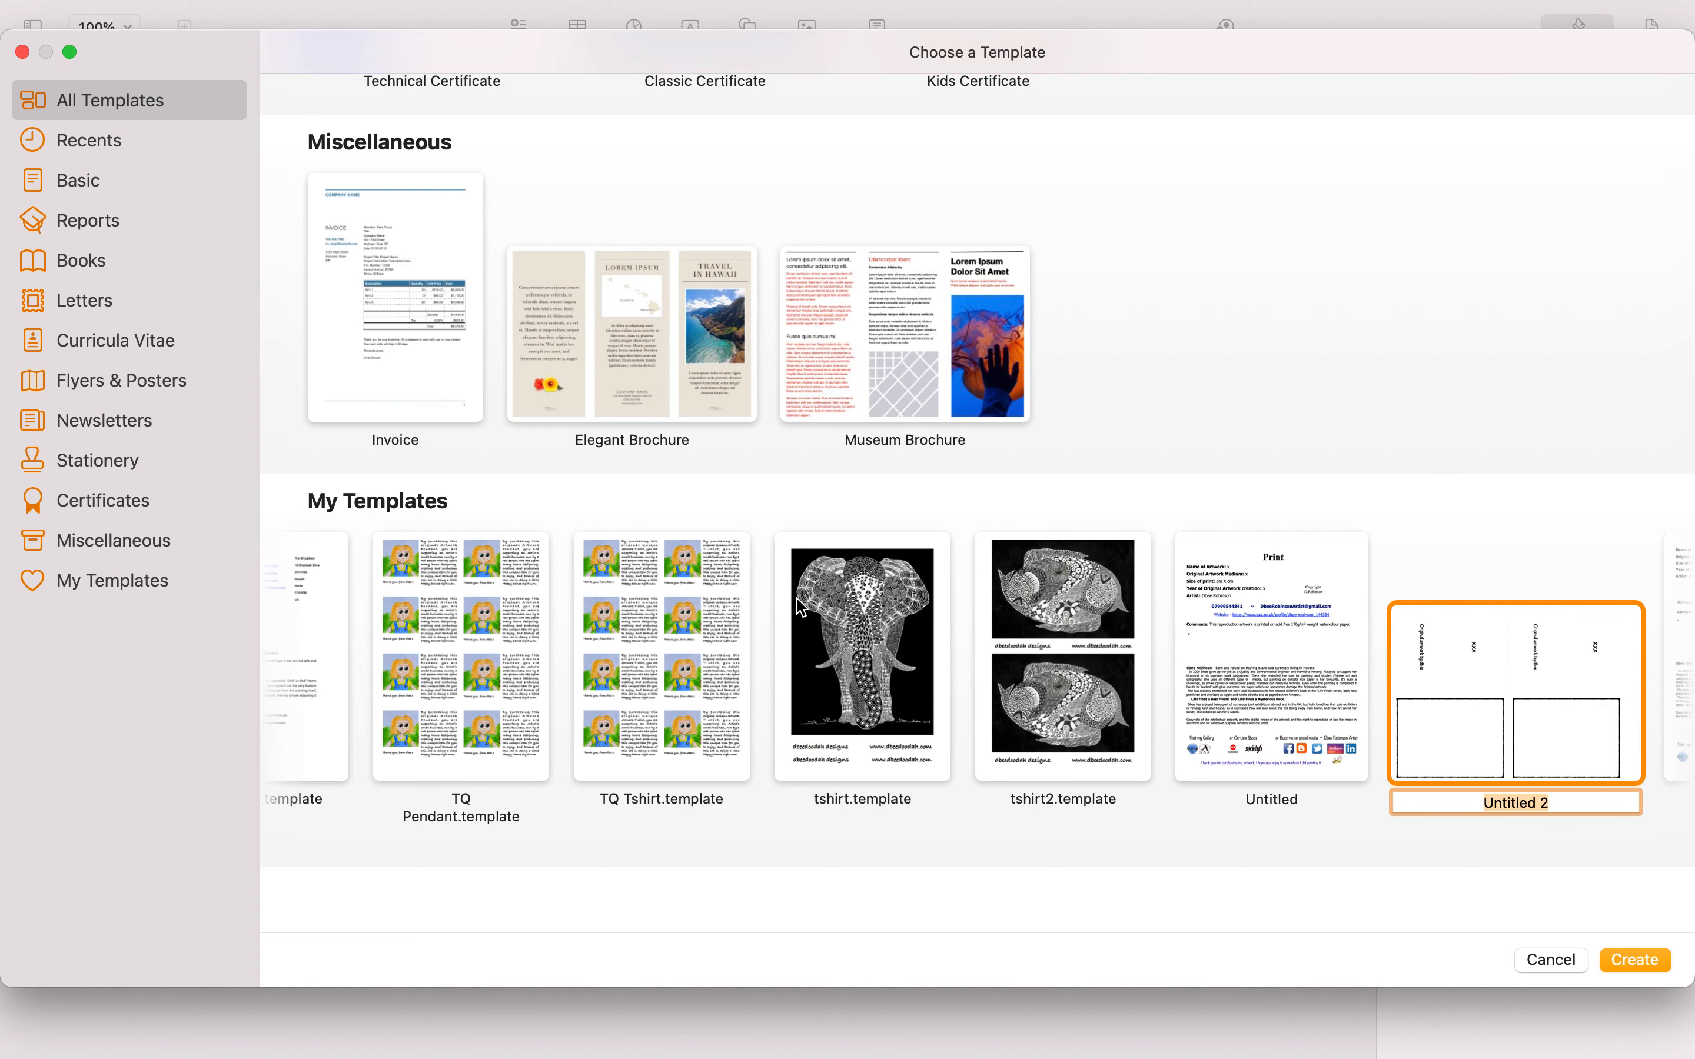
left_click(1566, 807)
key("Return")
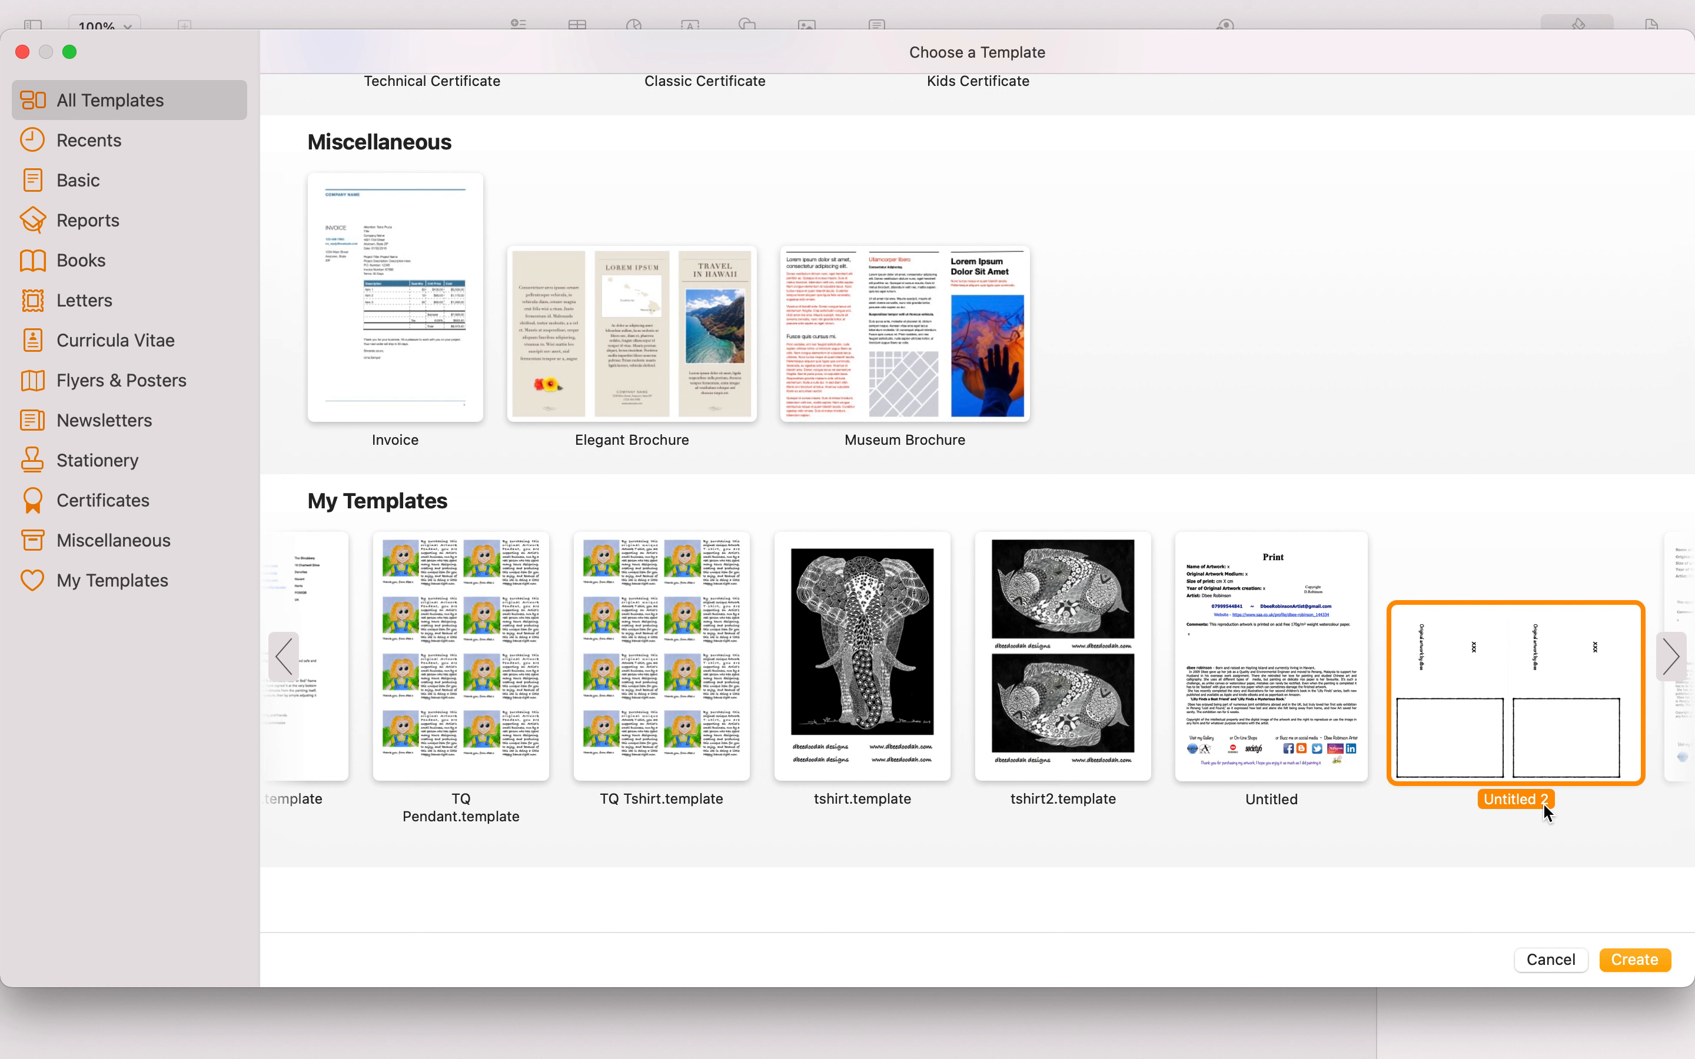
Try to rename the new "Untitled 2" template as "card port" and create a document from it.
right_click(1545, 805)
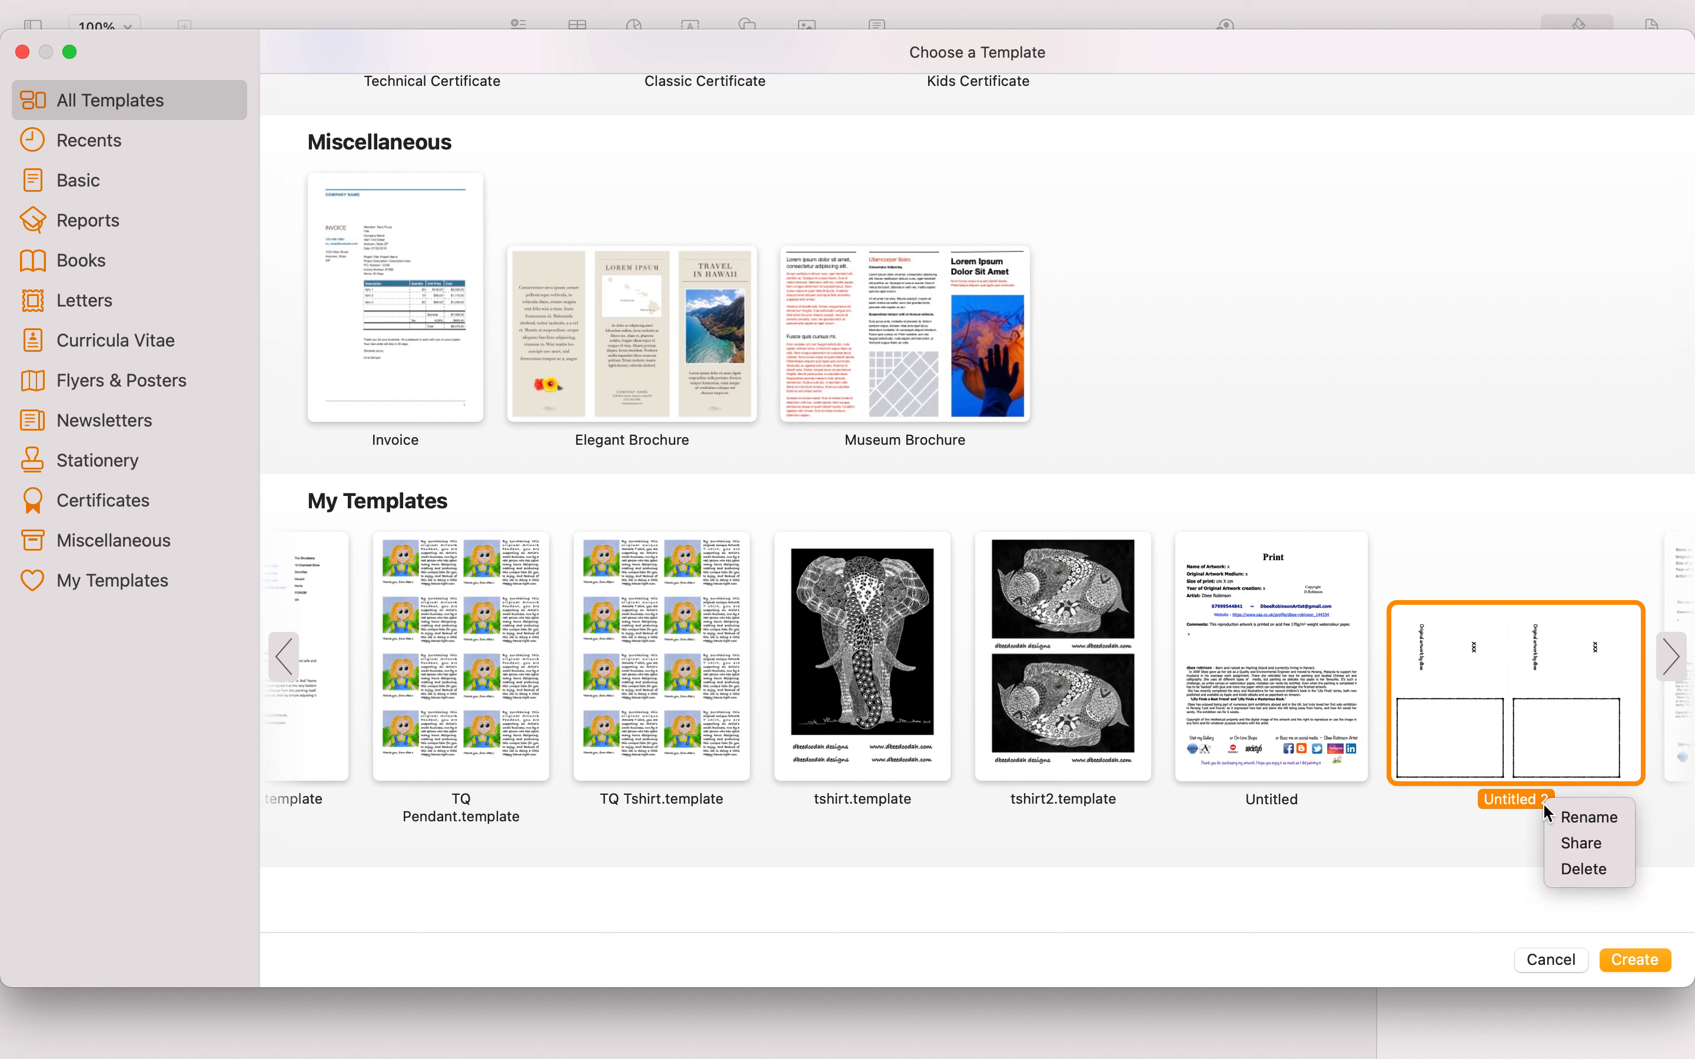
left_click(1588, 817)
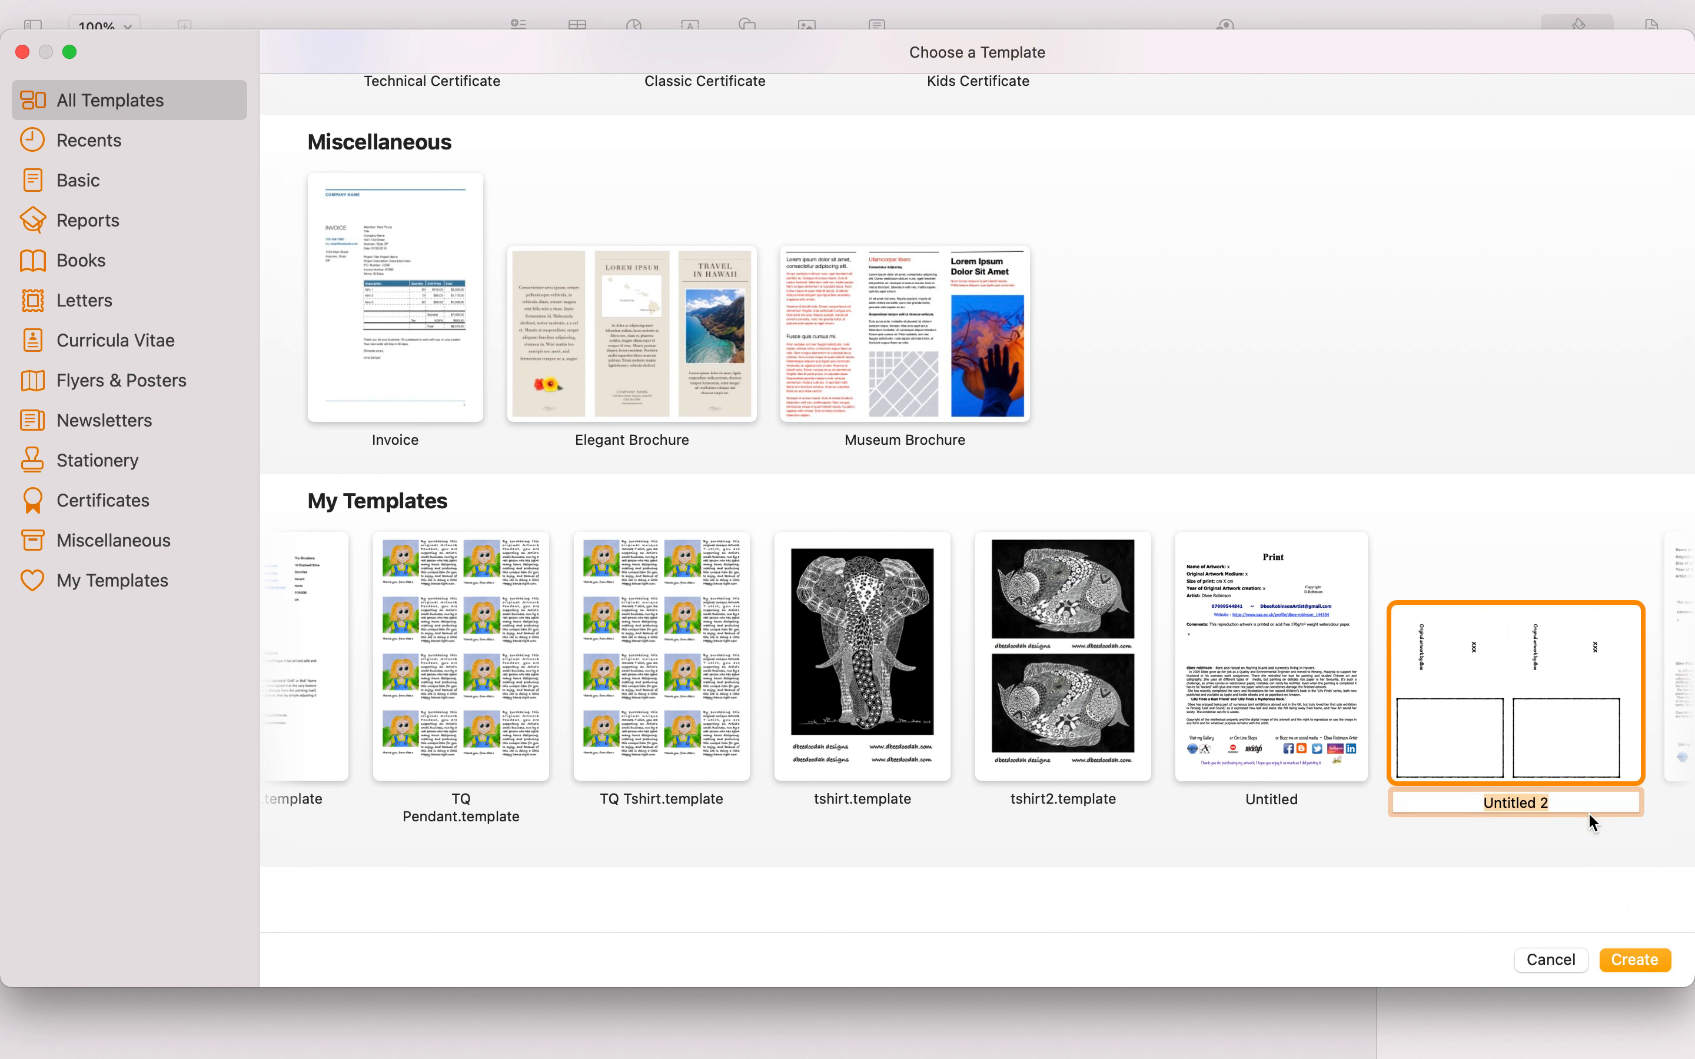
type("card po")
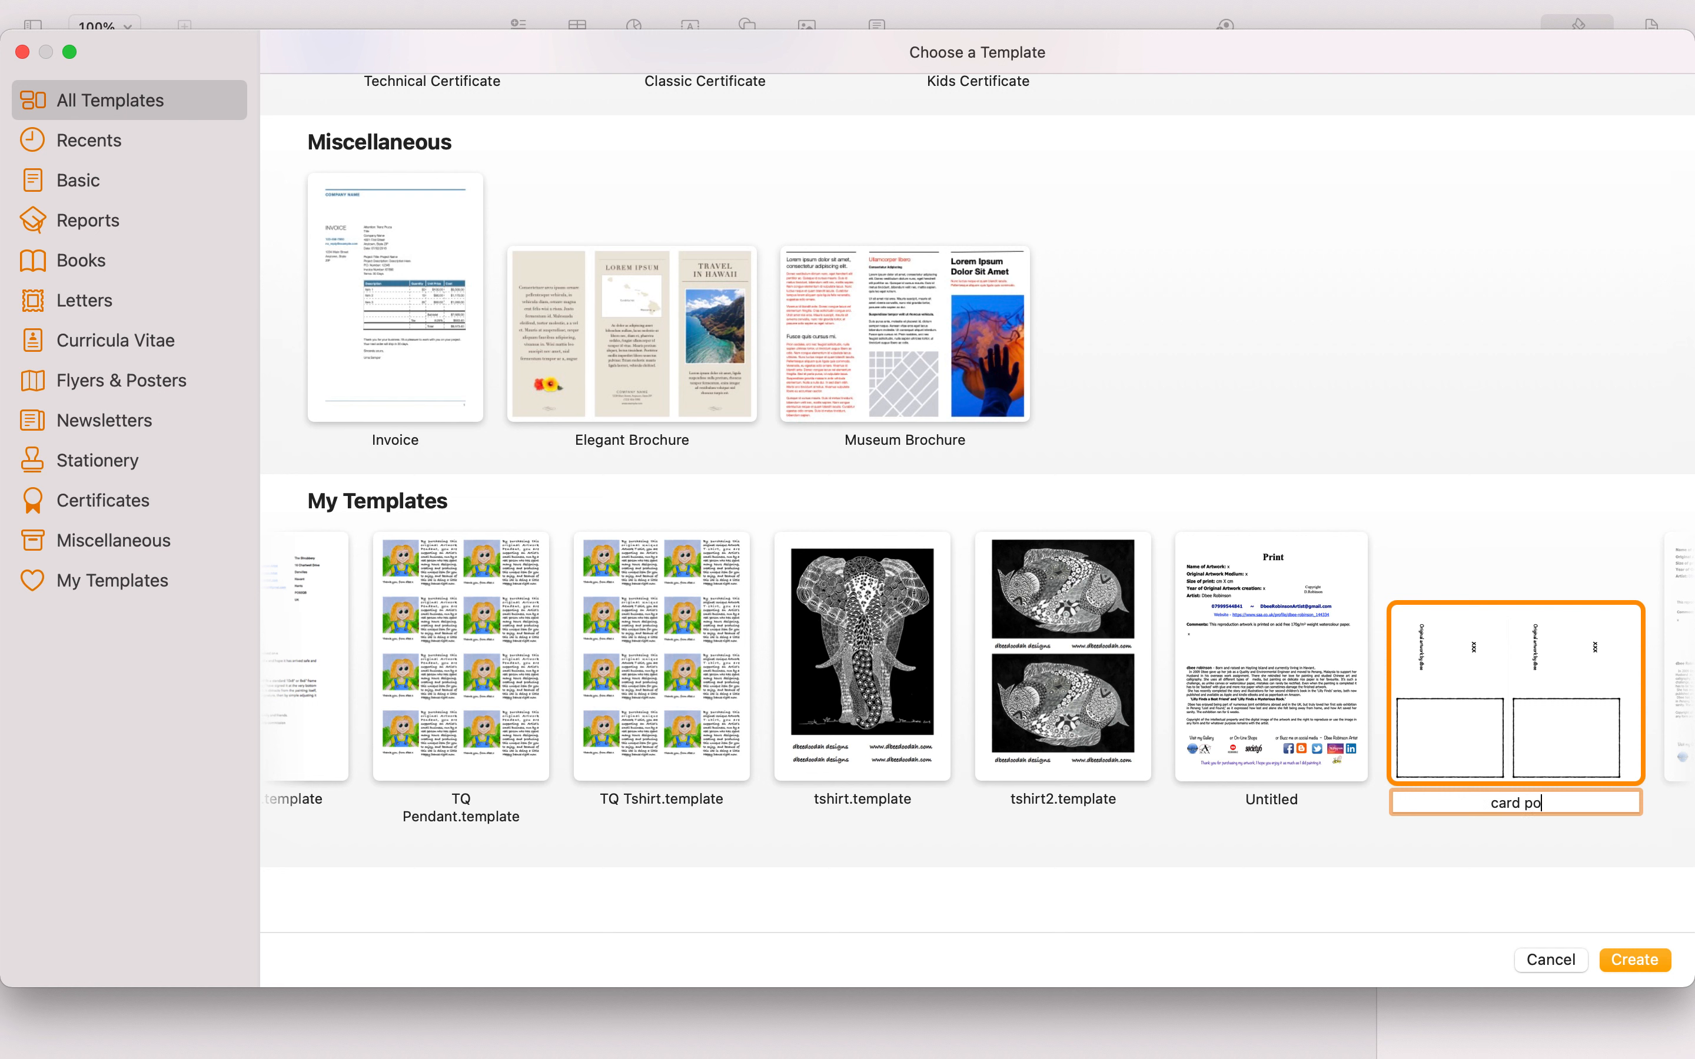
type("rt")
left_click(1640, 961)
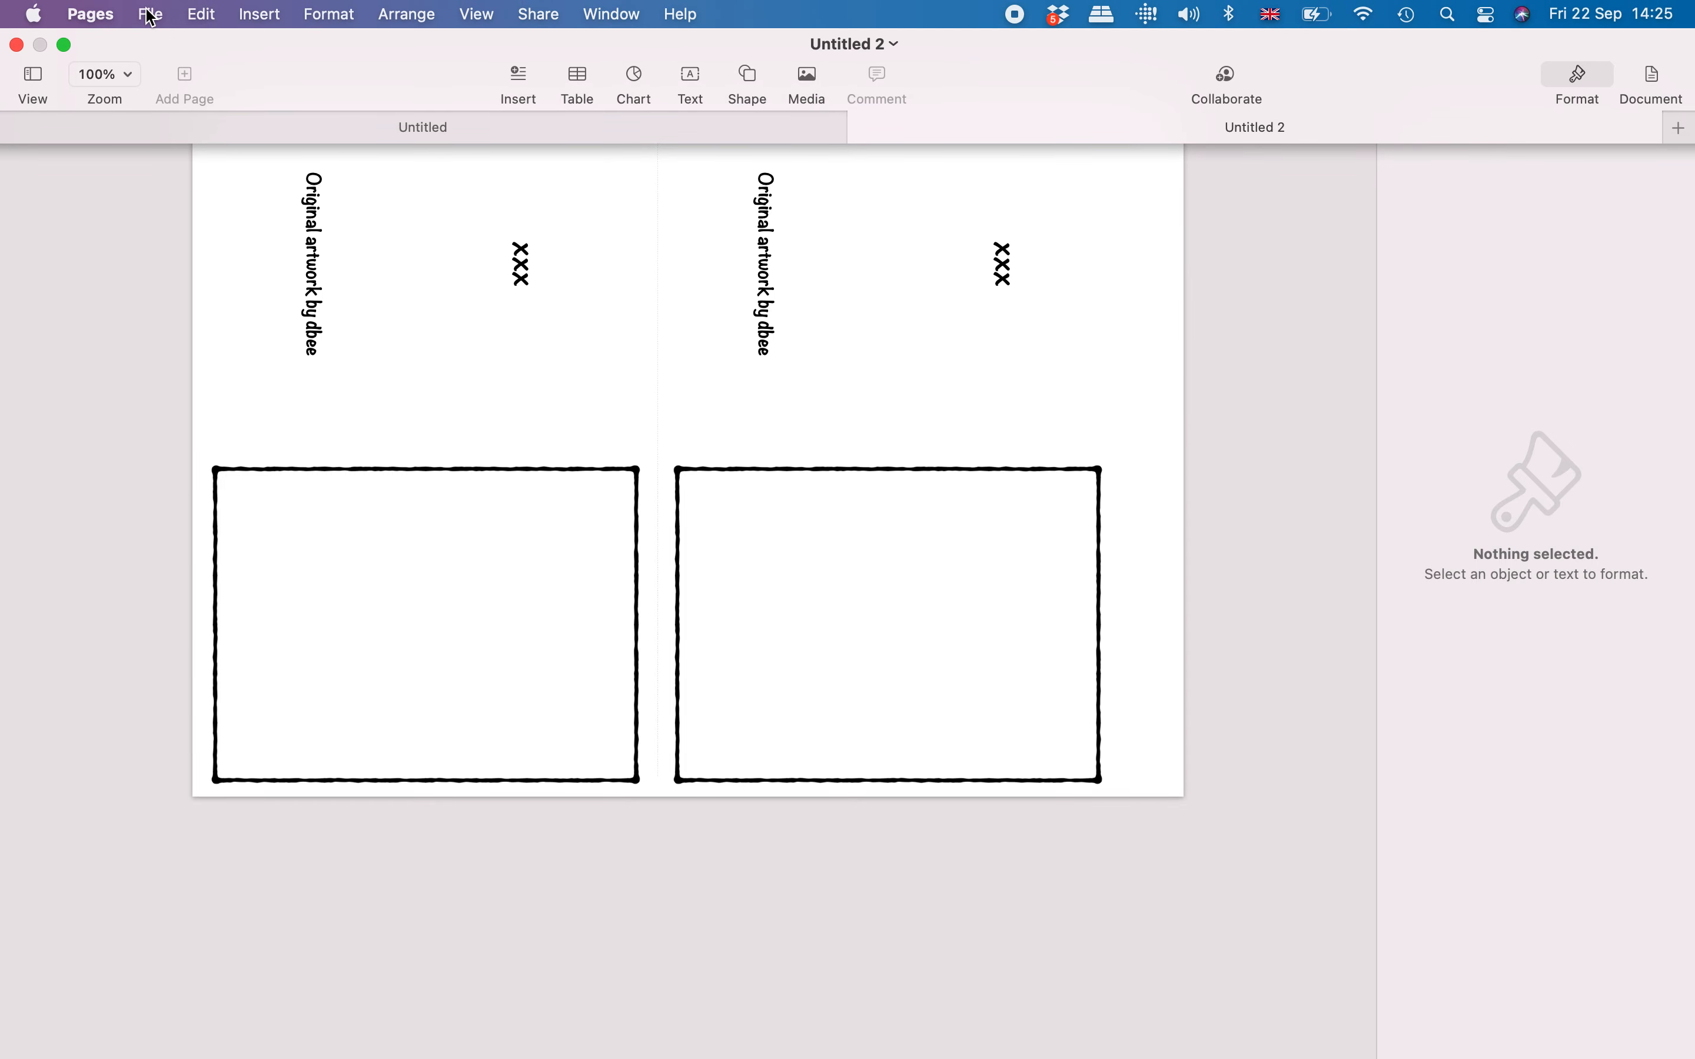
Start a new document and look through My Templates for the saved card template.
left_click(151, 15)
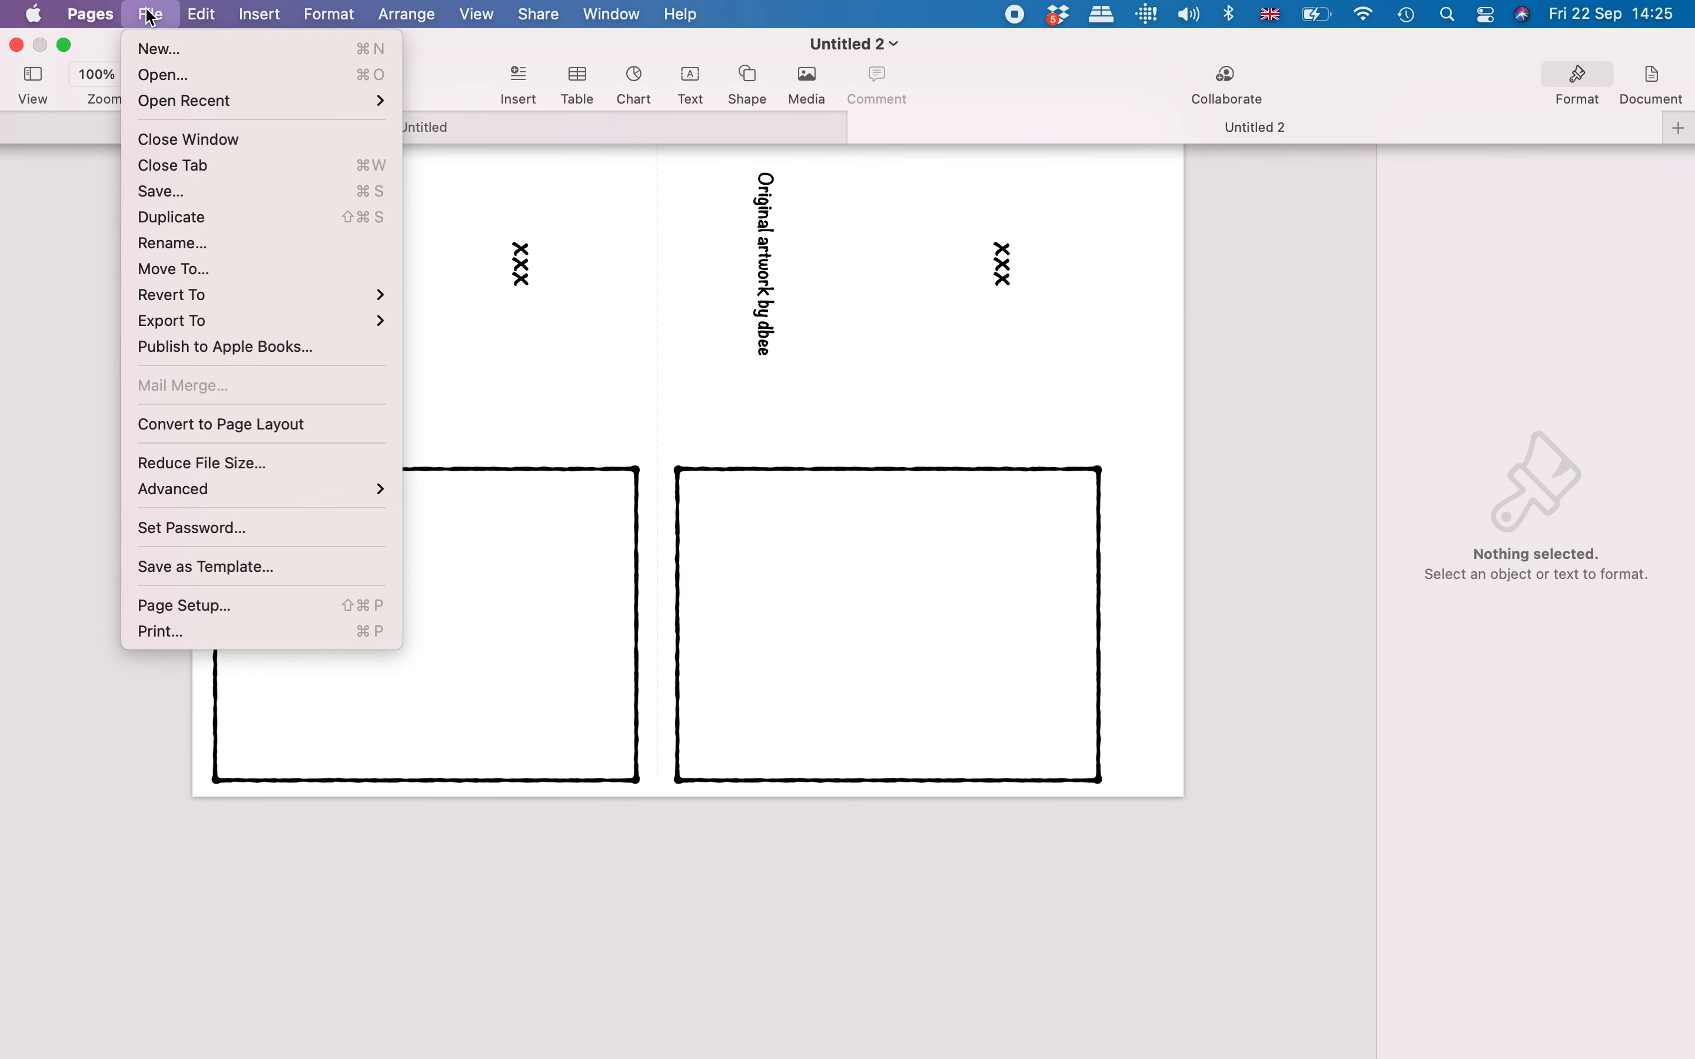
left_click(180, 51)
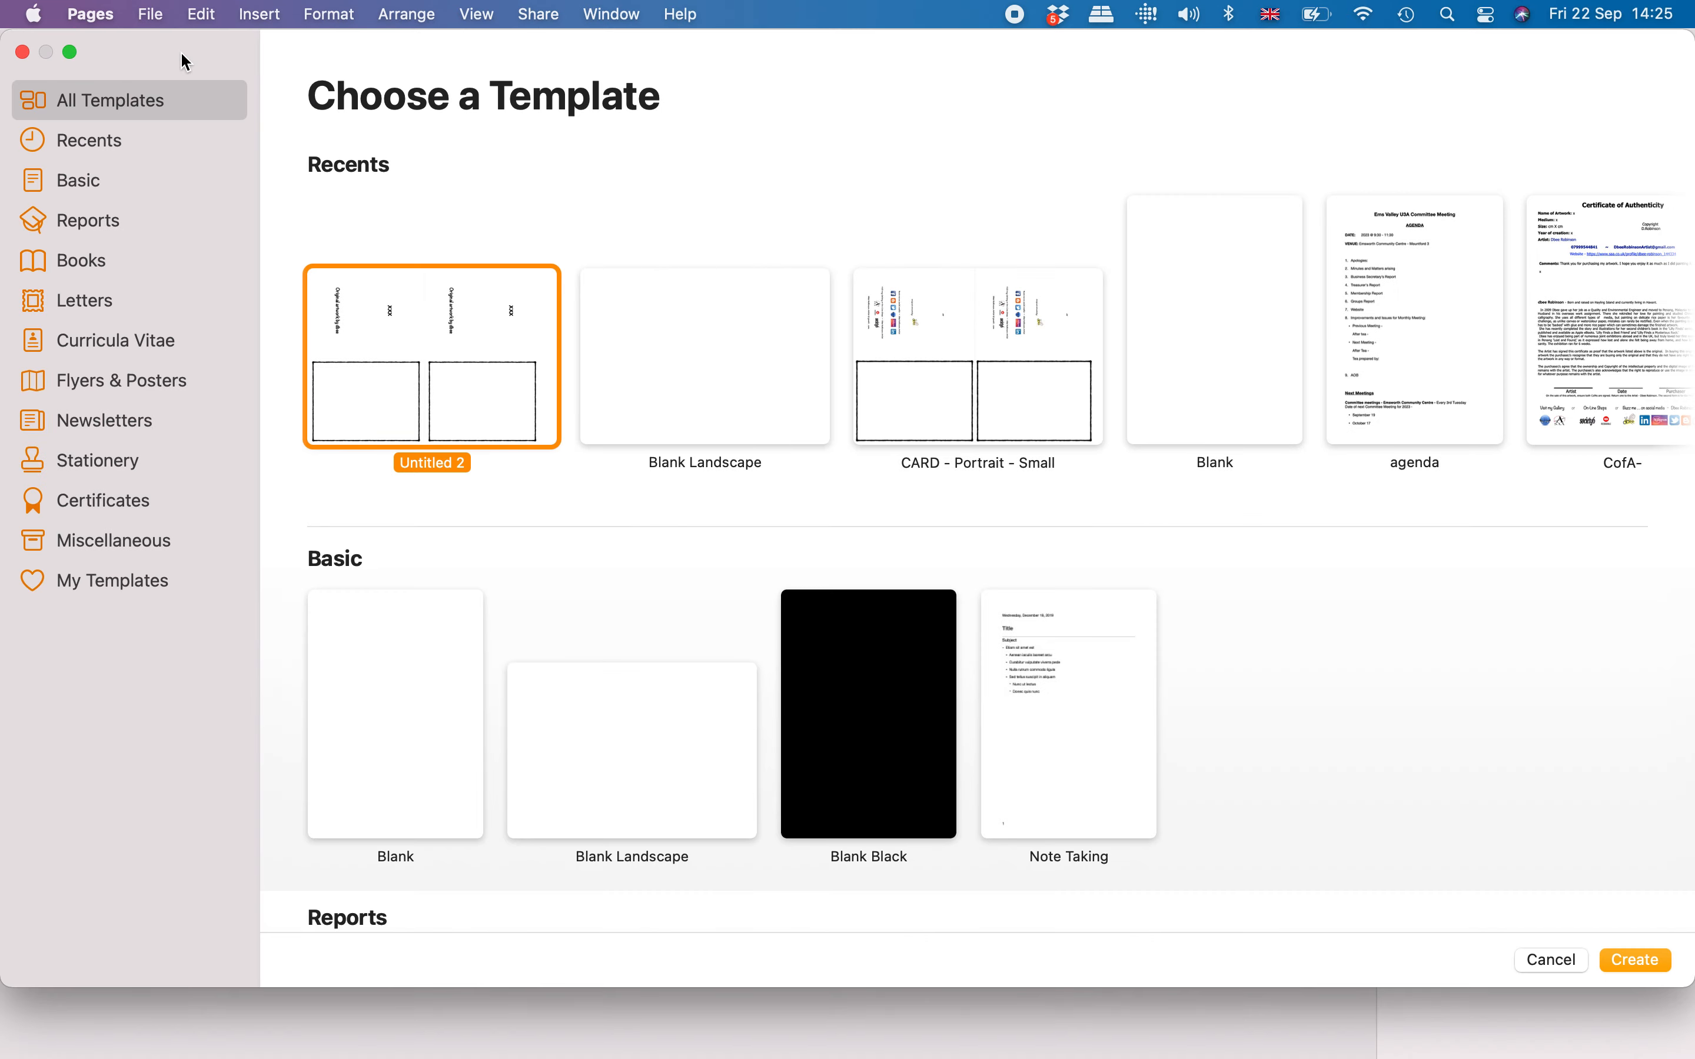
left_click(110, 585)
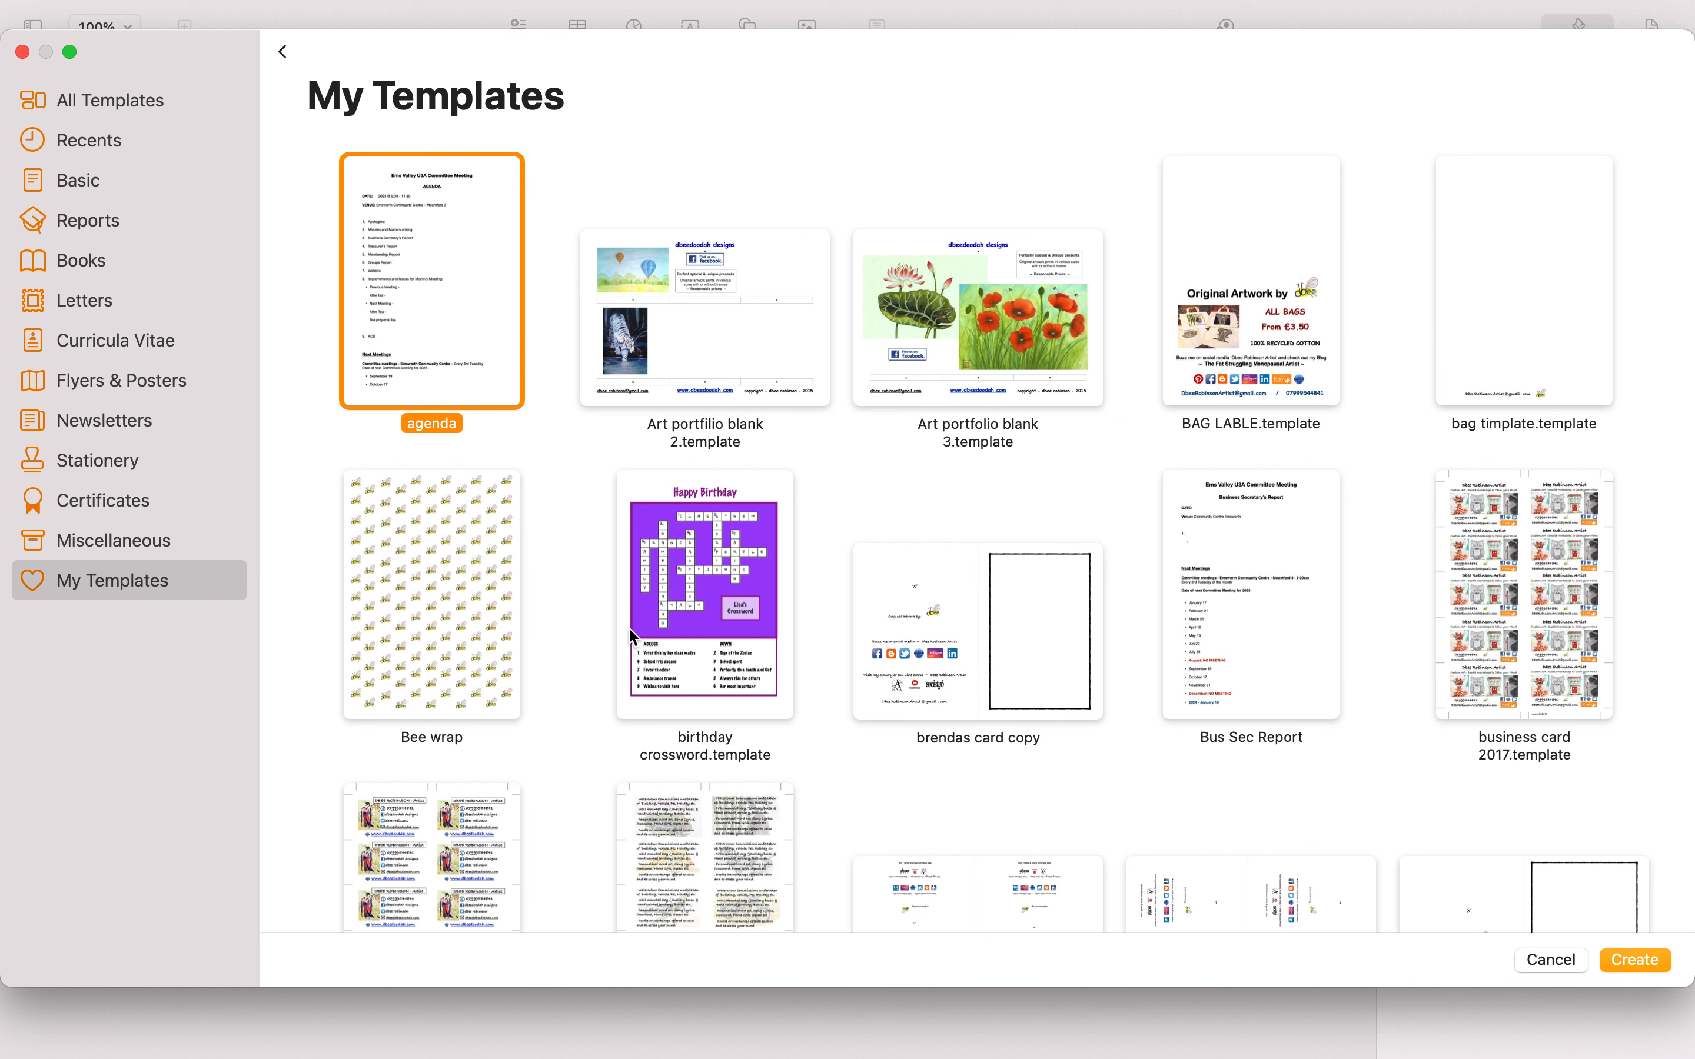
scroll(909, 699, "down", 5)
scroll(907, 692, "down", 20)
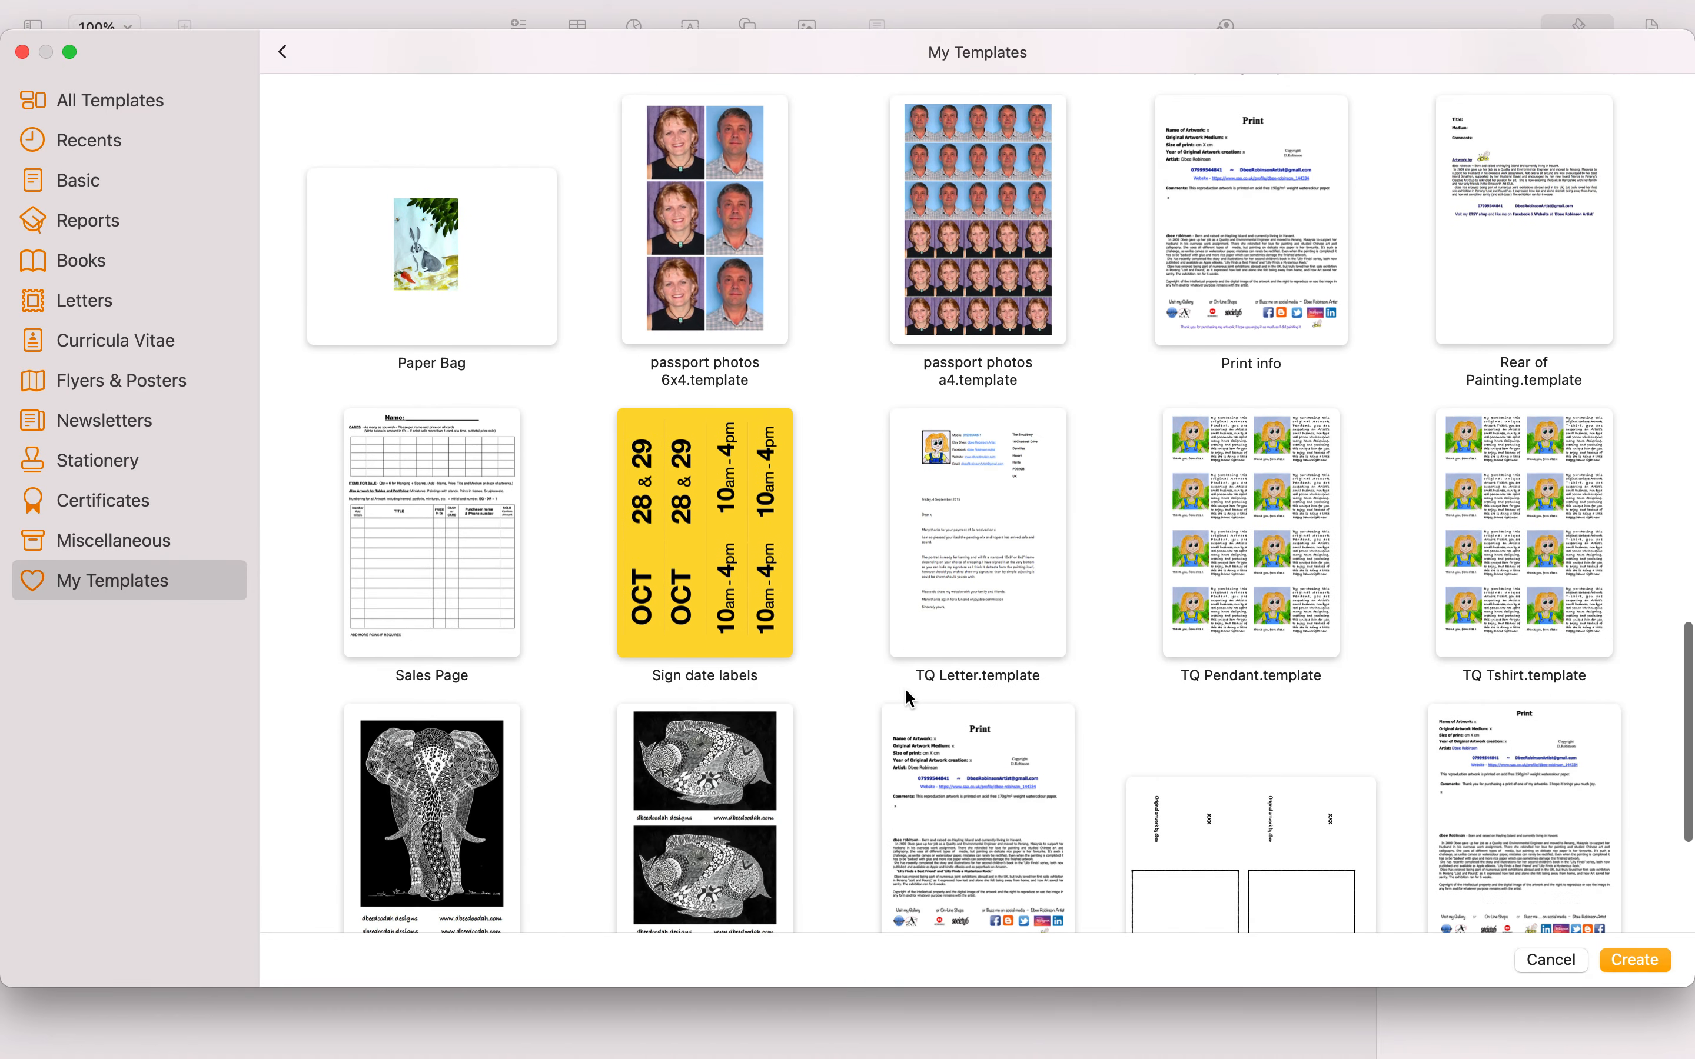
scroll(903, 687, "up", 3)
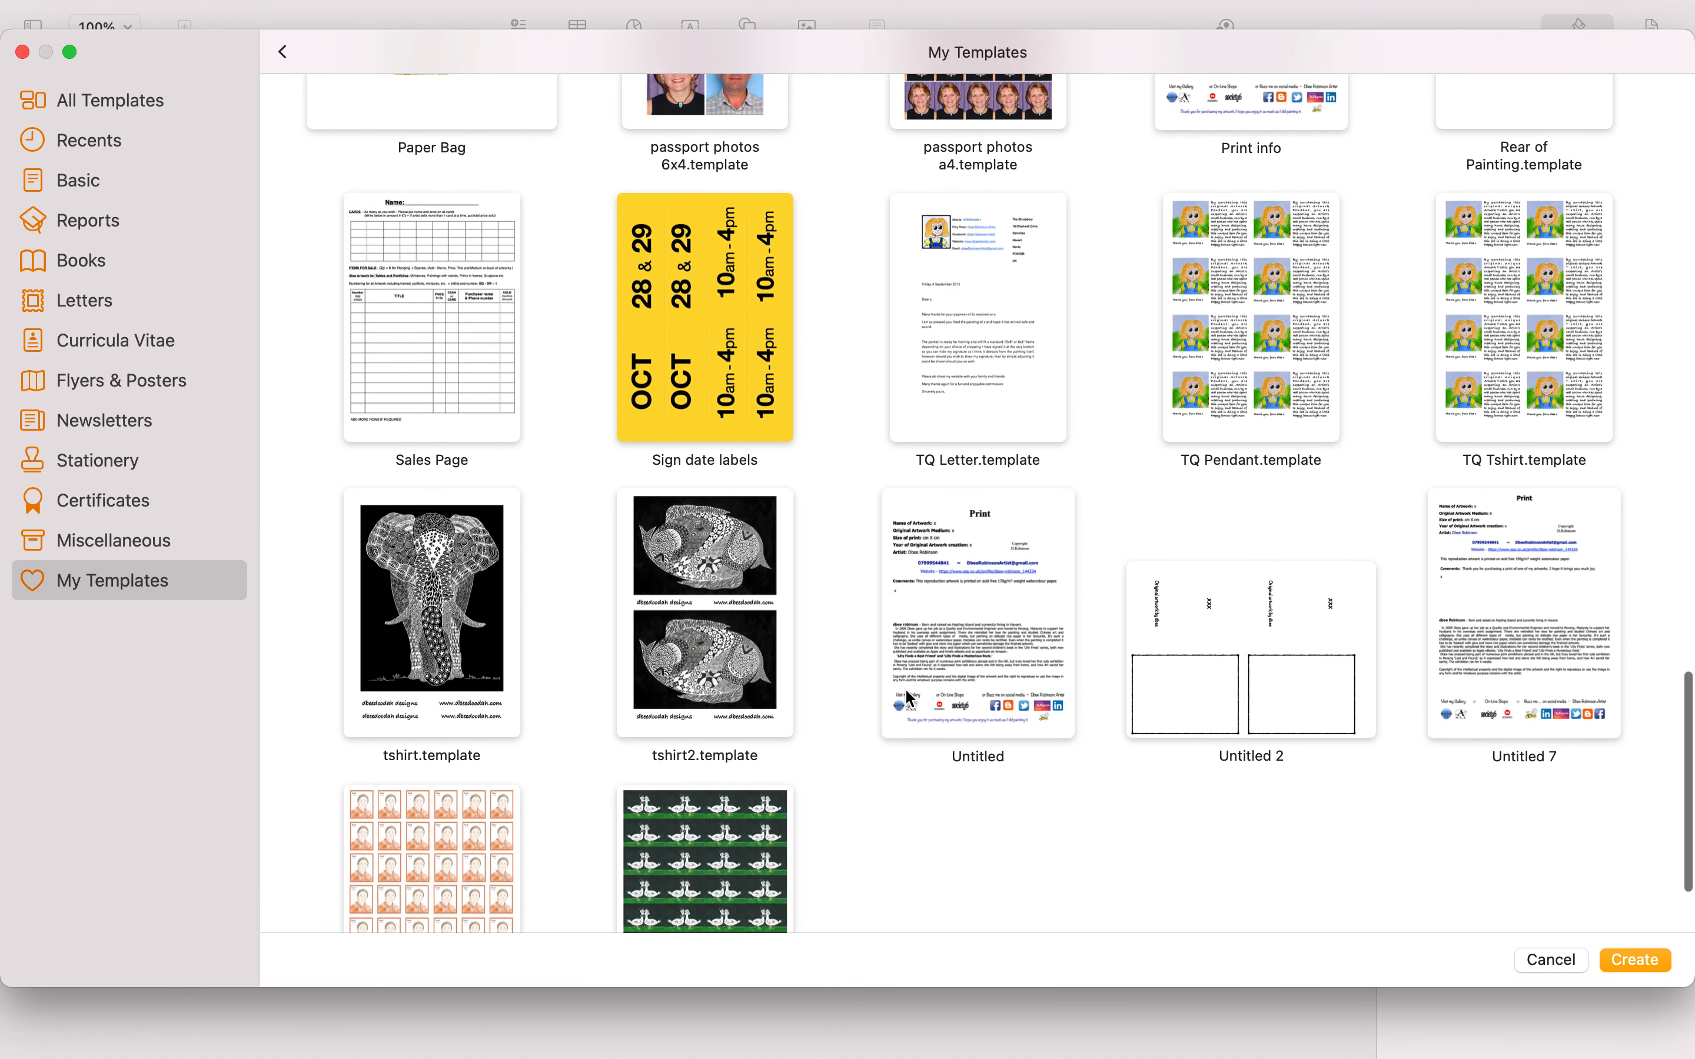
scroll(906, 688, "up", 1)
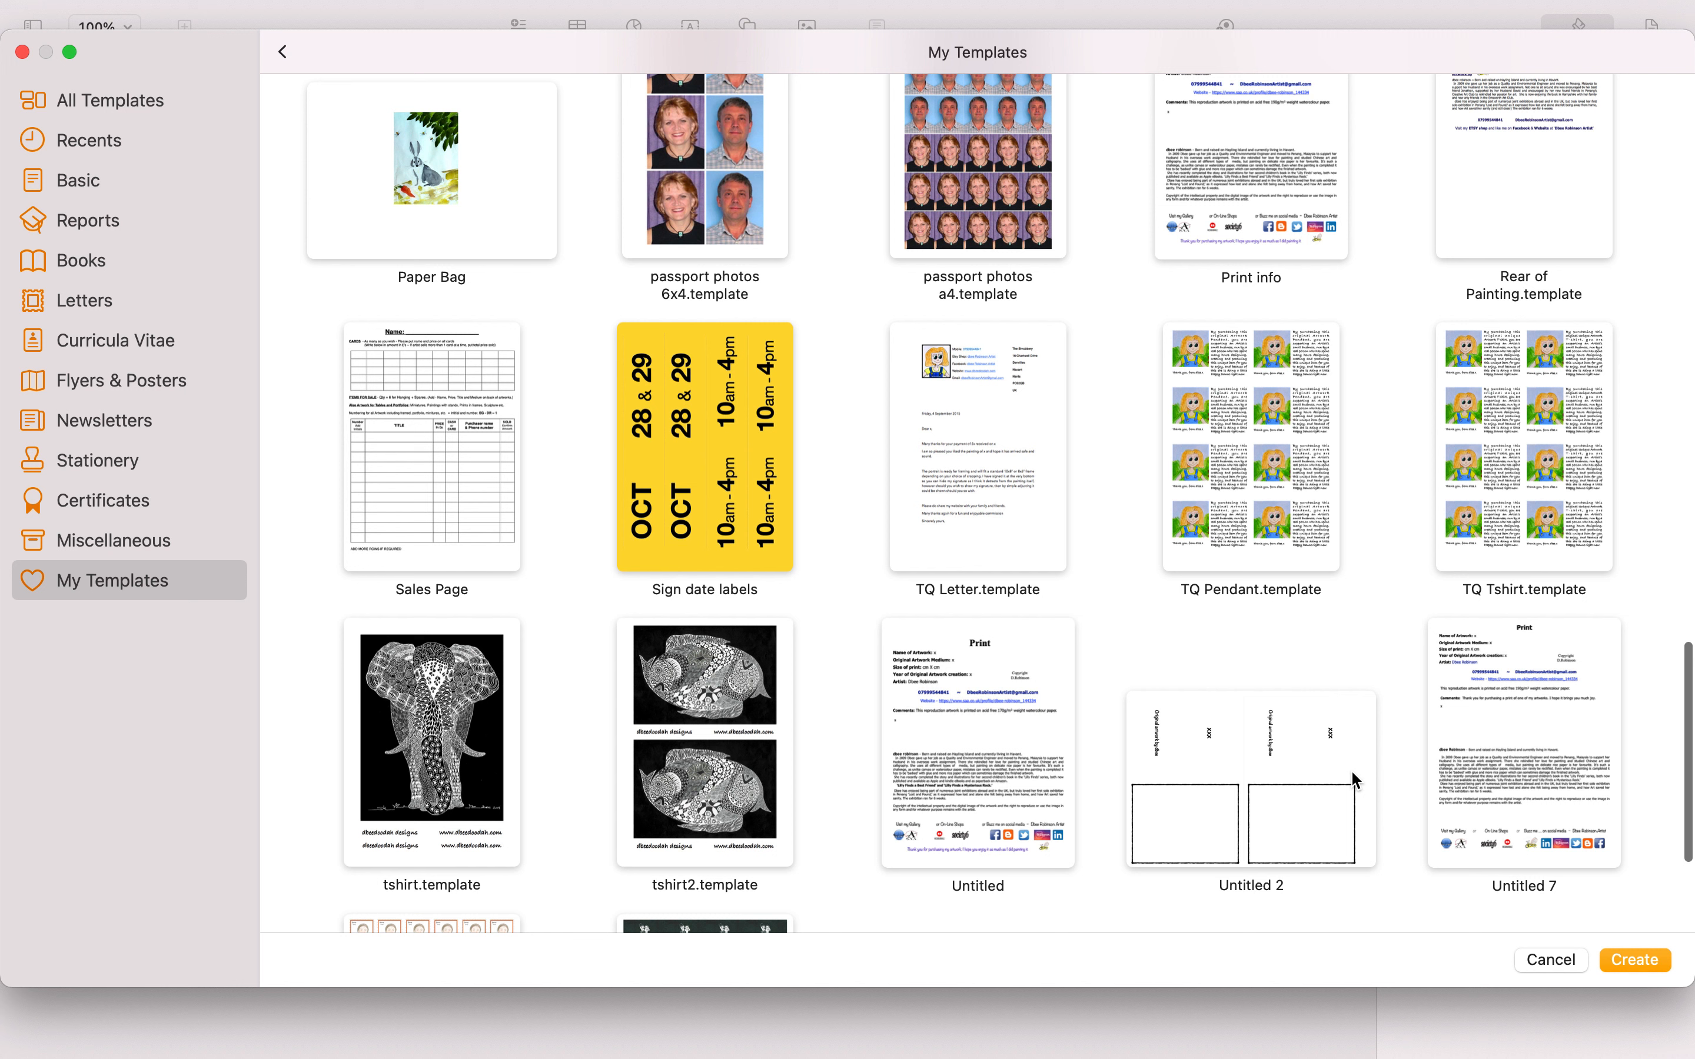
Try to rename the "Untitled 2" card template as "test 123".
left_click(1267, 890)
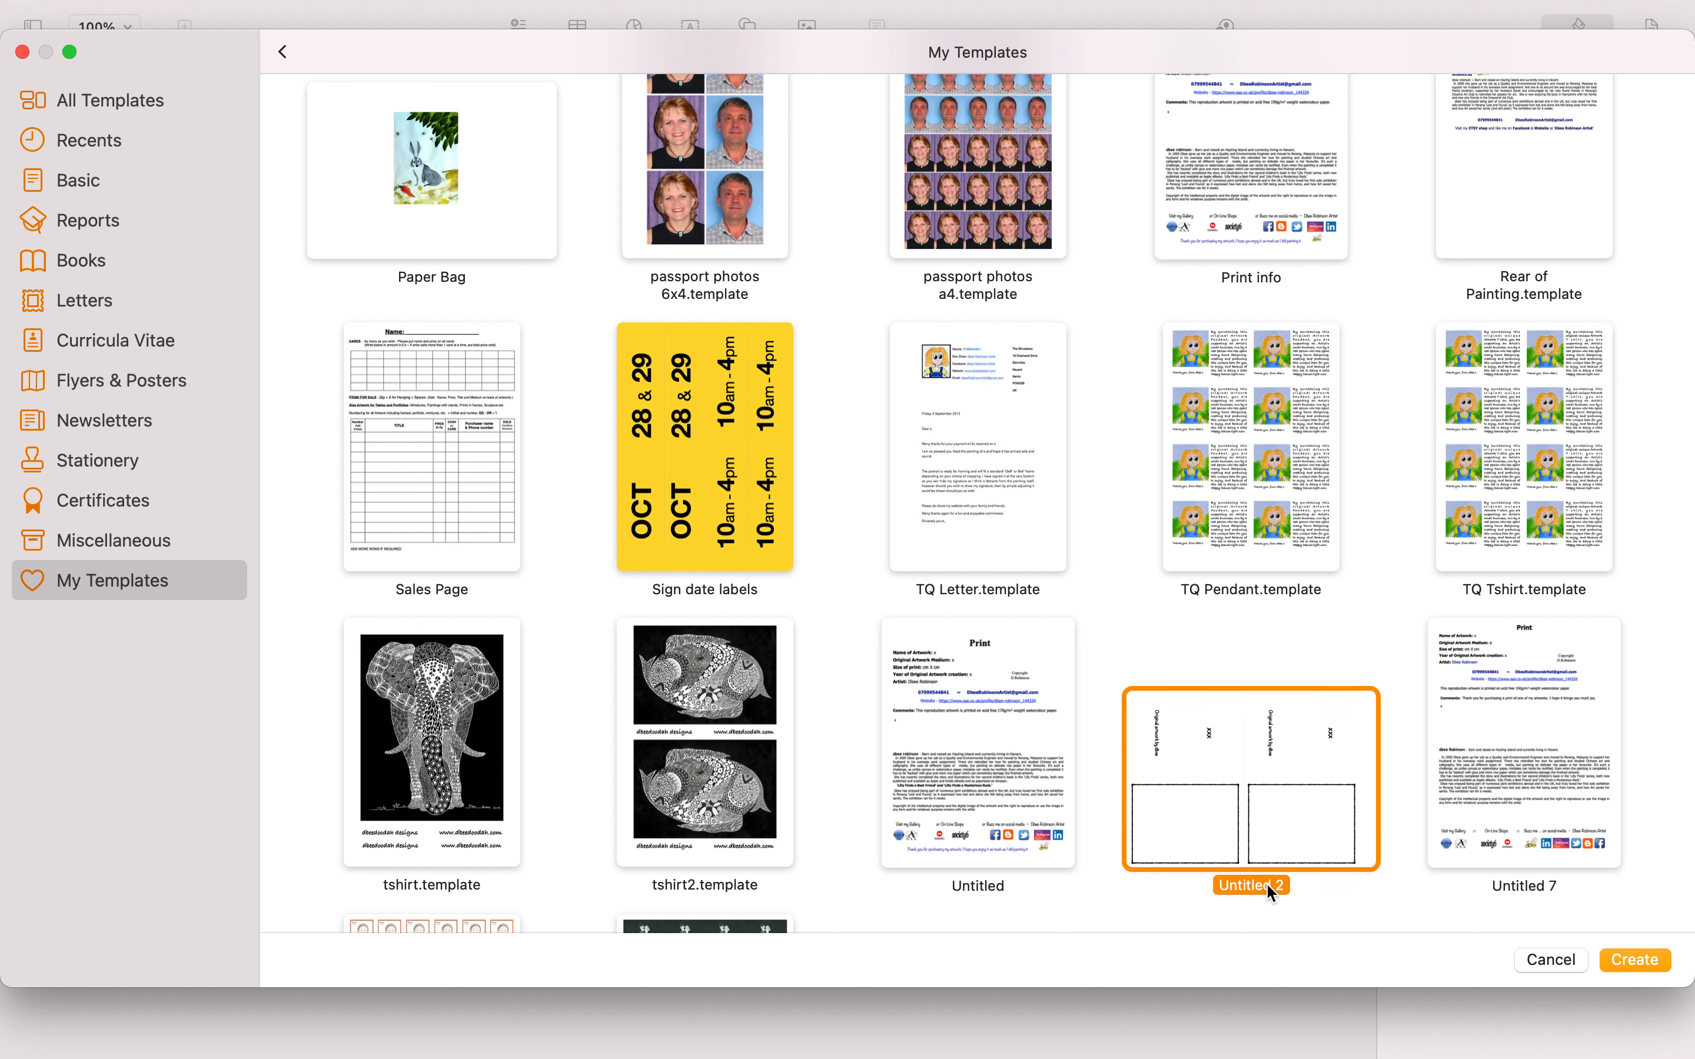
right_click(1267, 884)
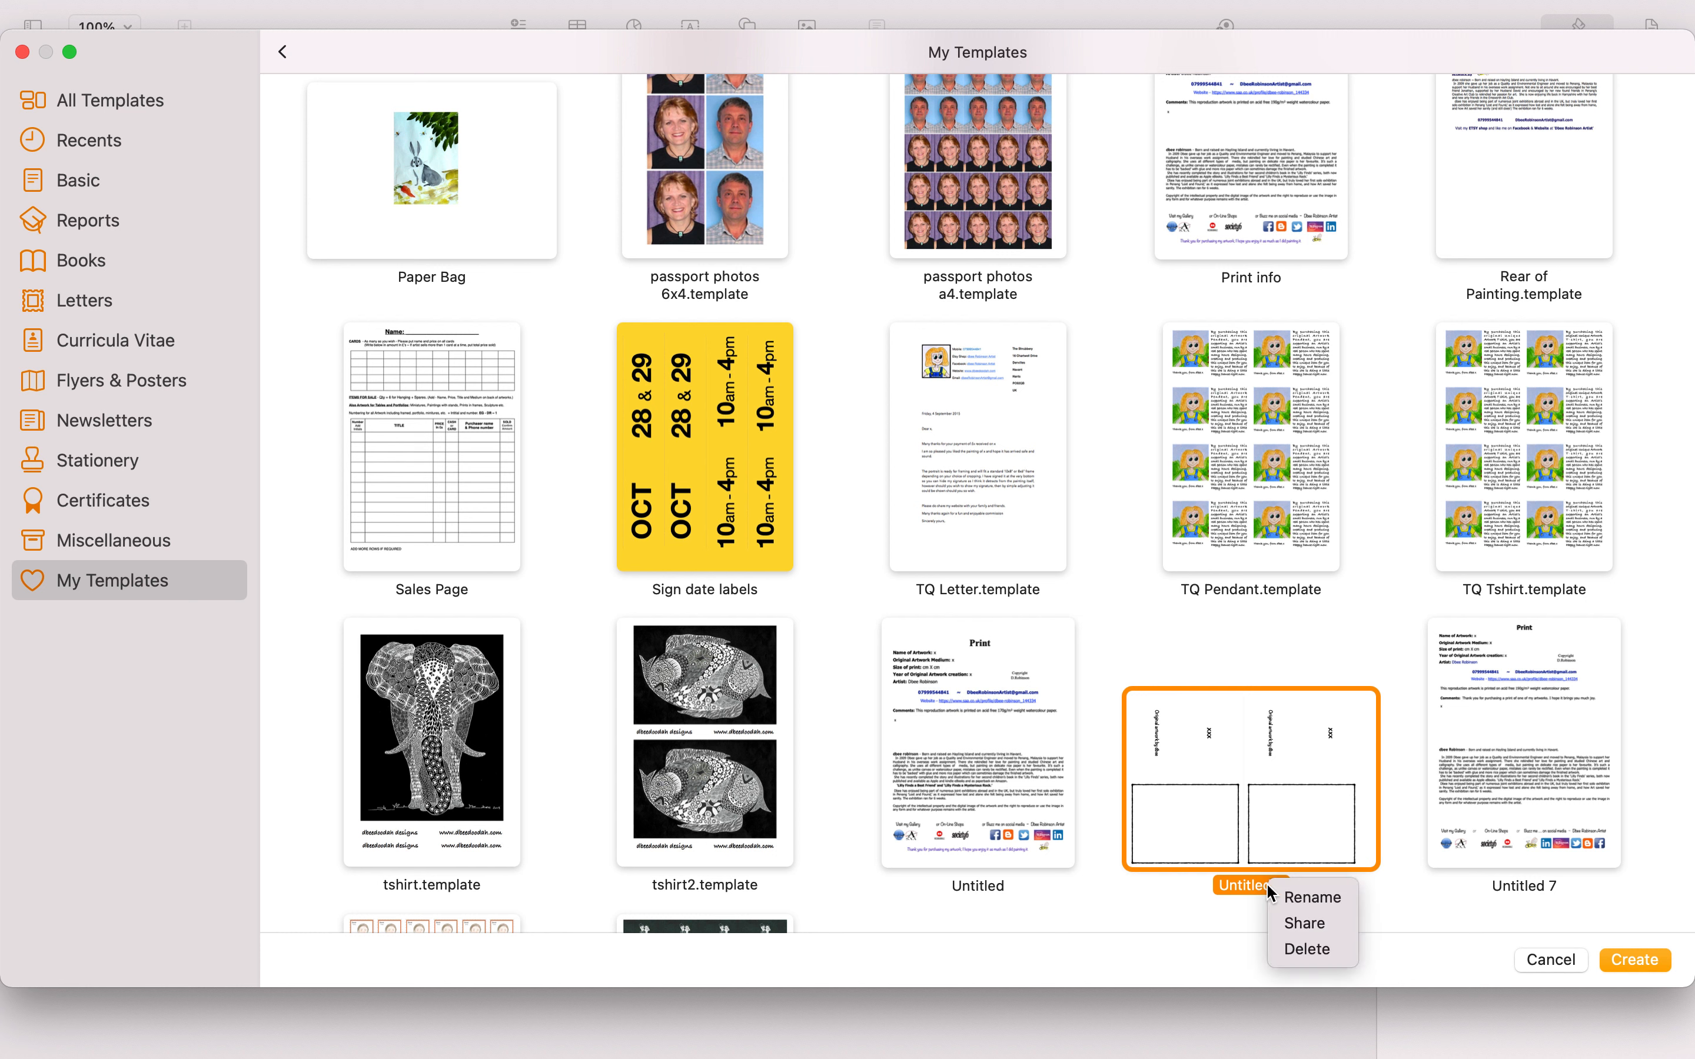
left_click(1301, 896)
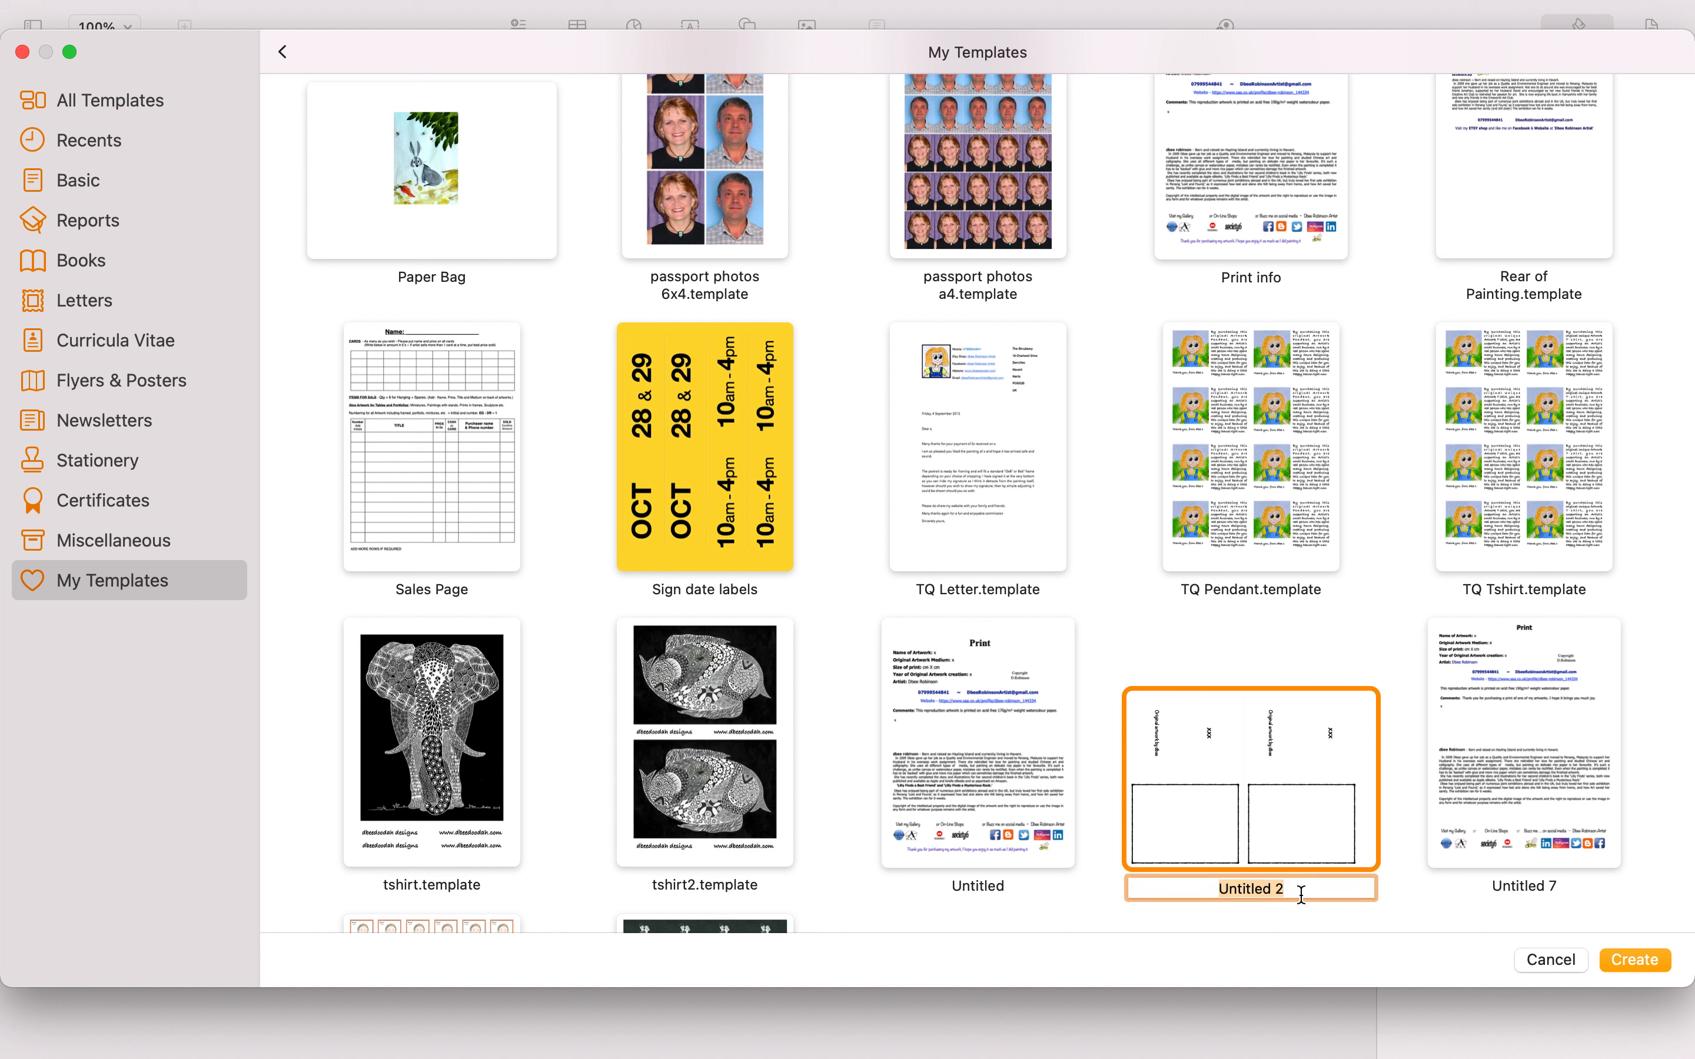
type("test 123")
key("super+z")
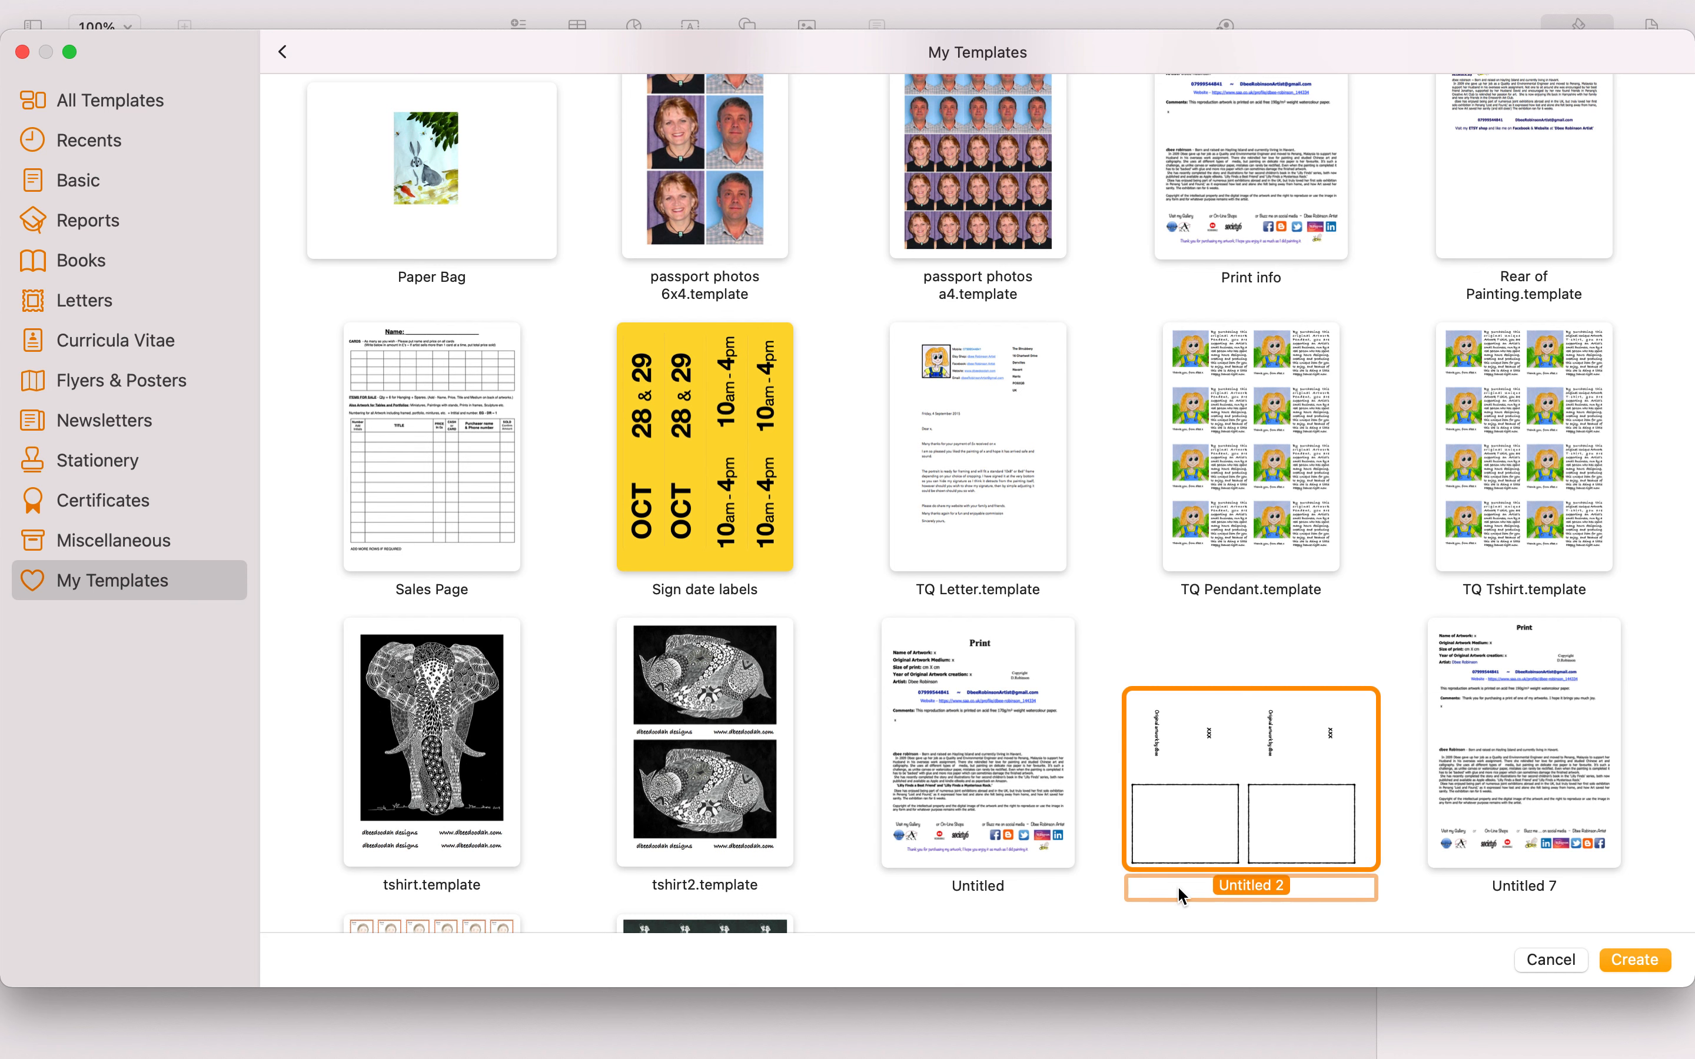
Return to the original untitled card document, duplicate it, and ignore the crash report.
key("ctrl+Left")
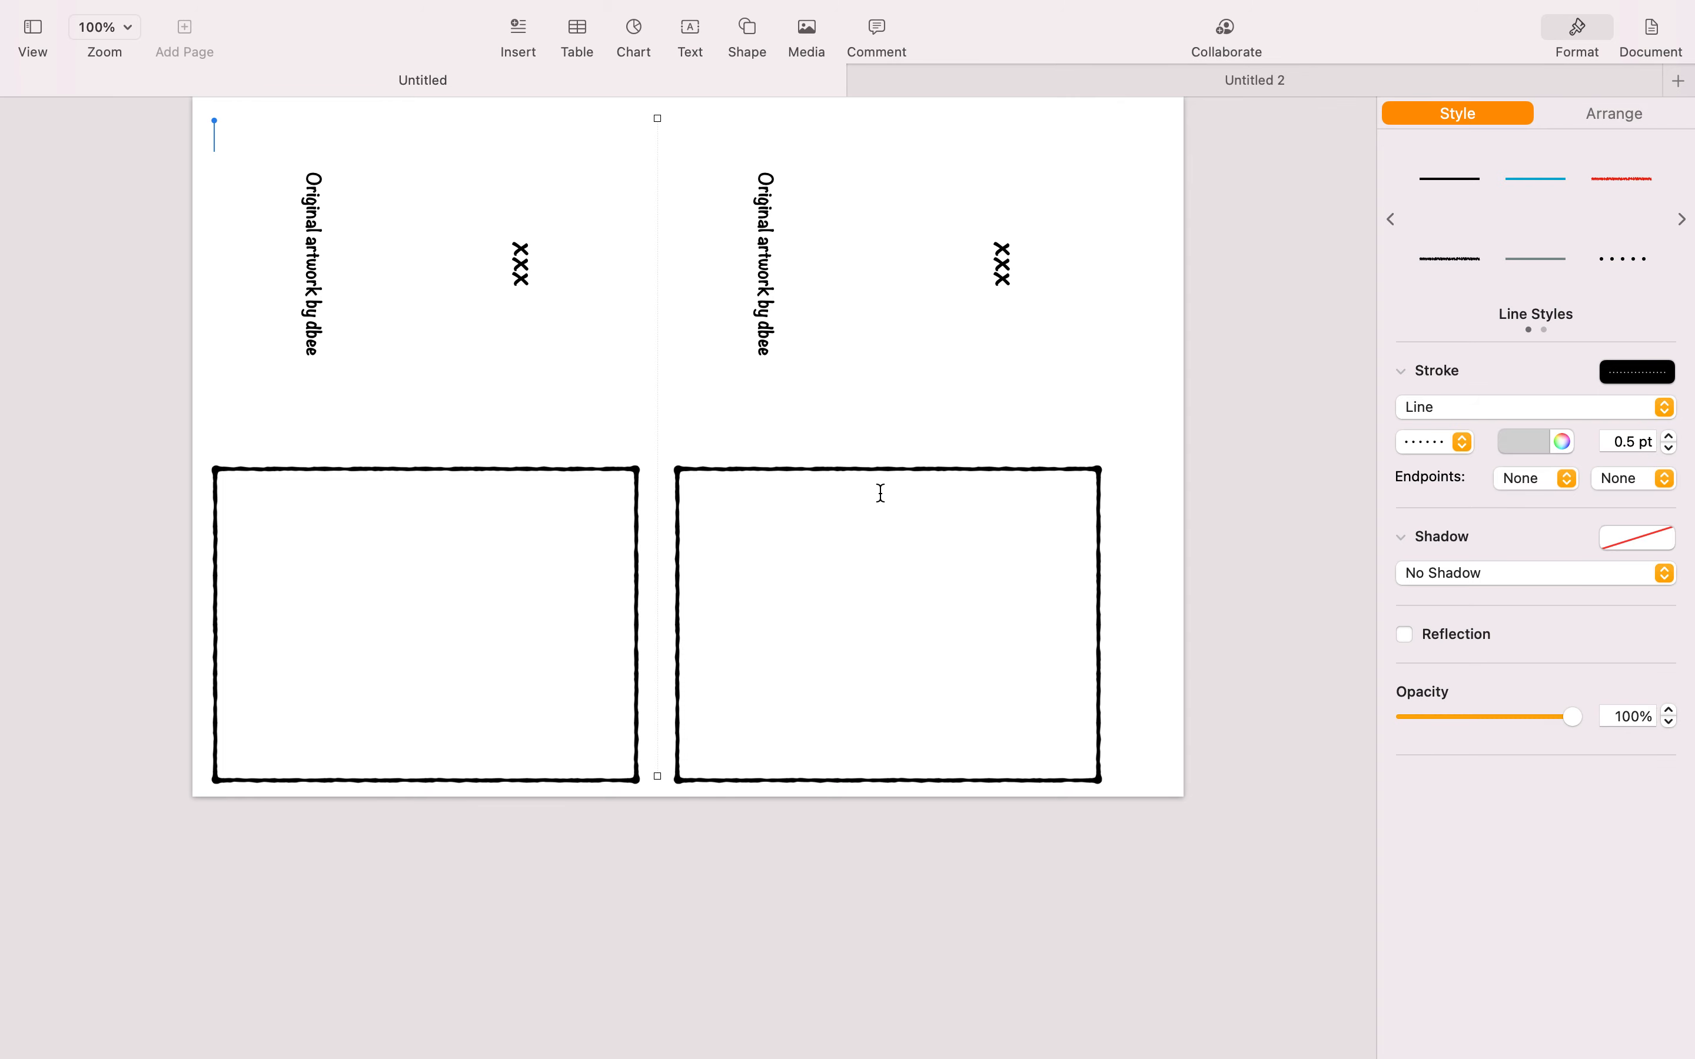
left_click(832, 216)
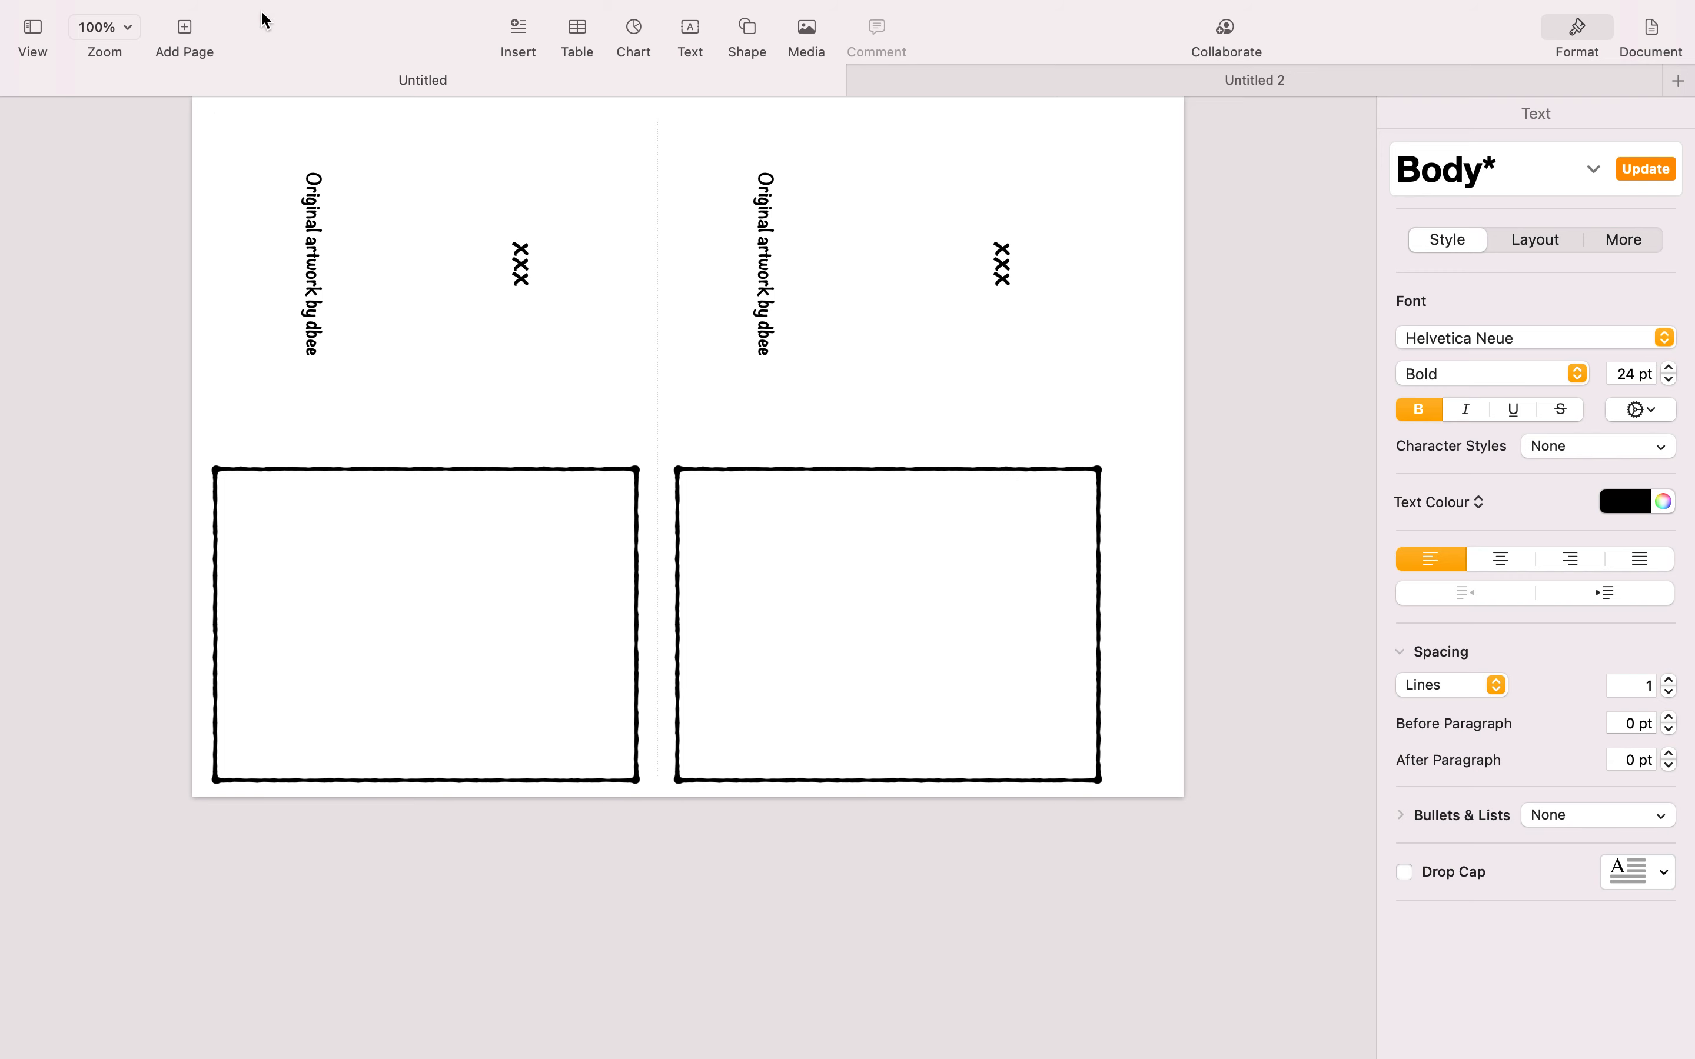
mouse_move(208, 9)
left_click(151, 14)
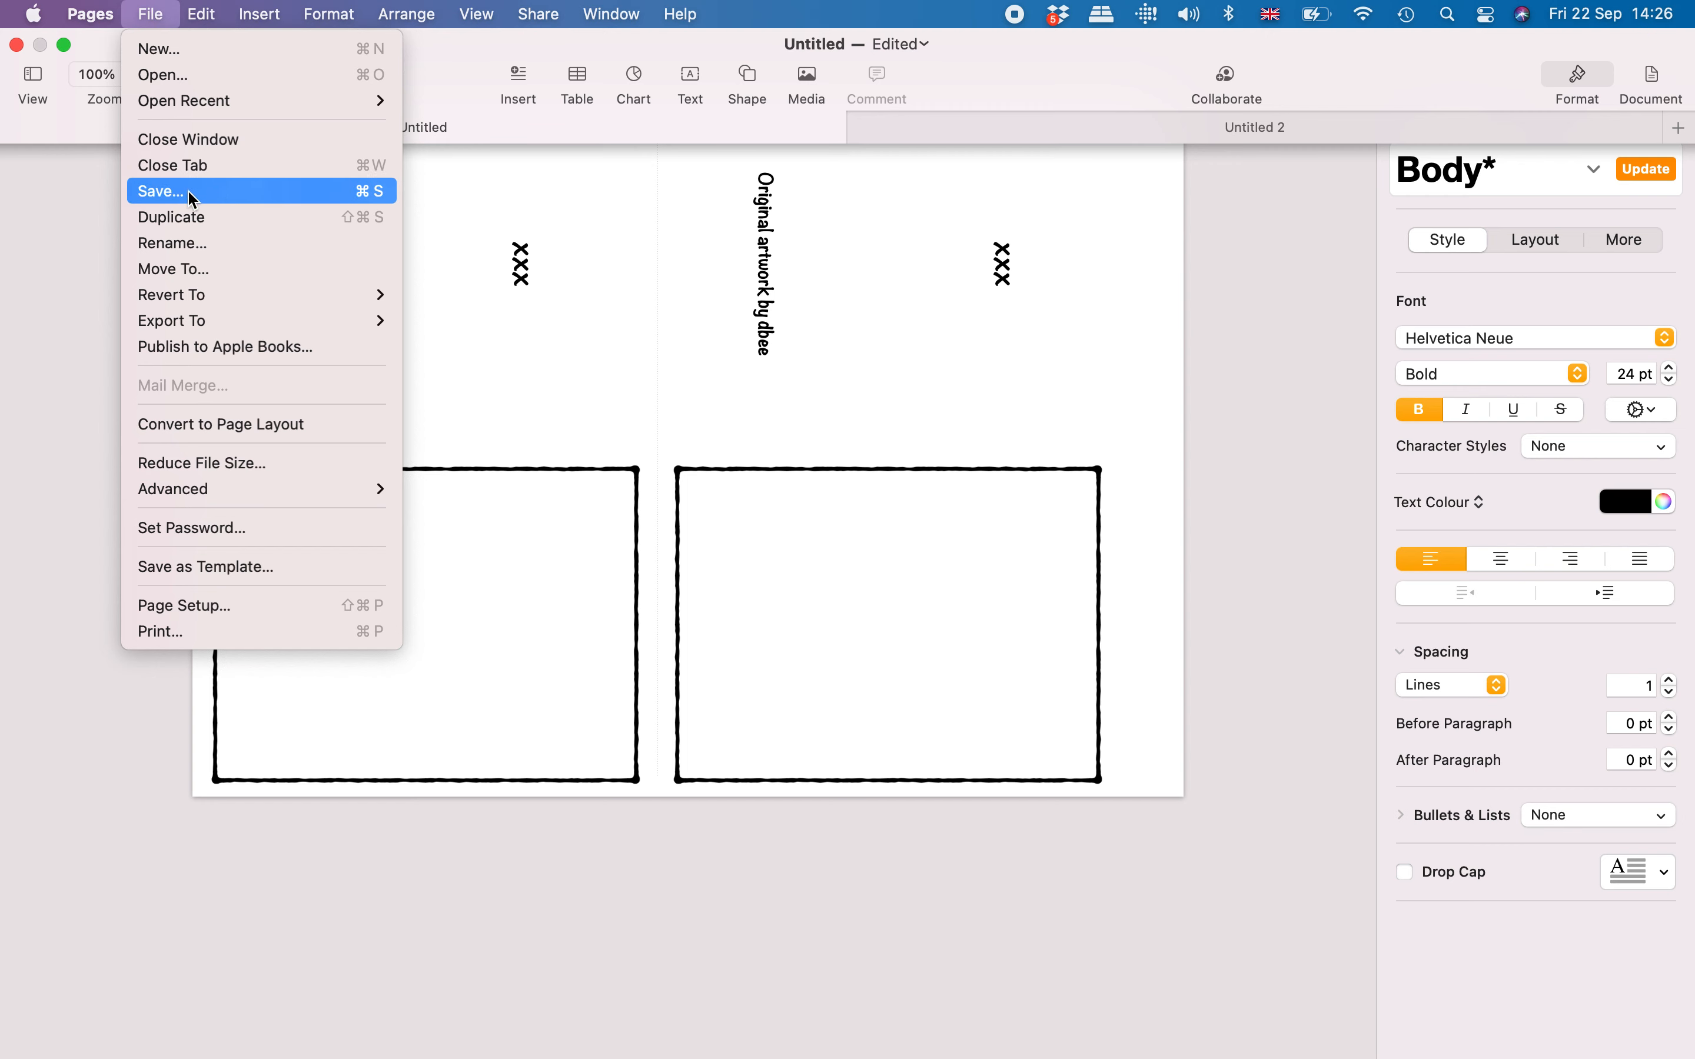
left_click(206, 218)
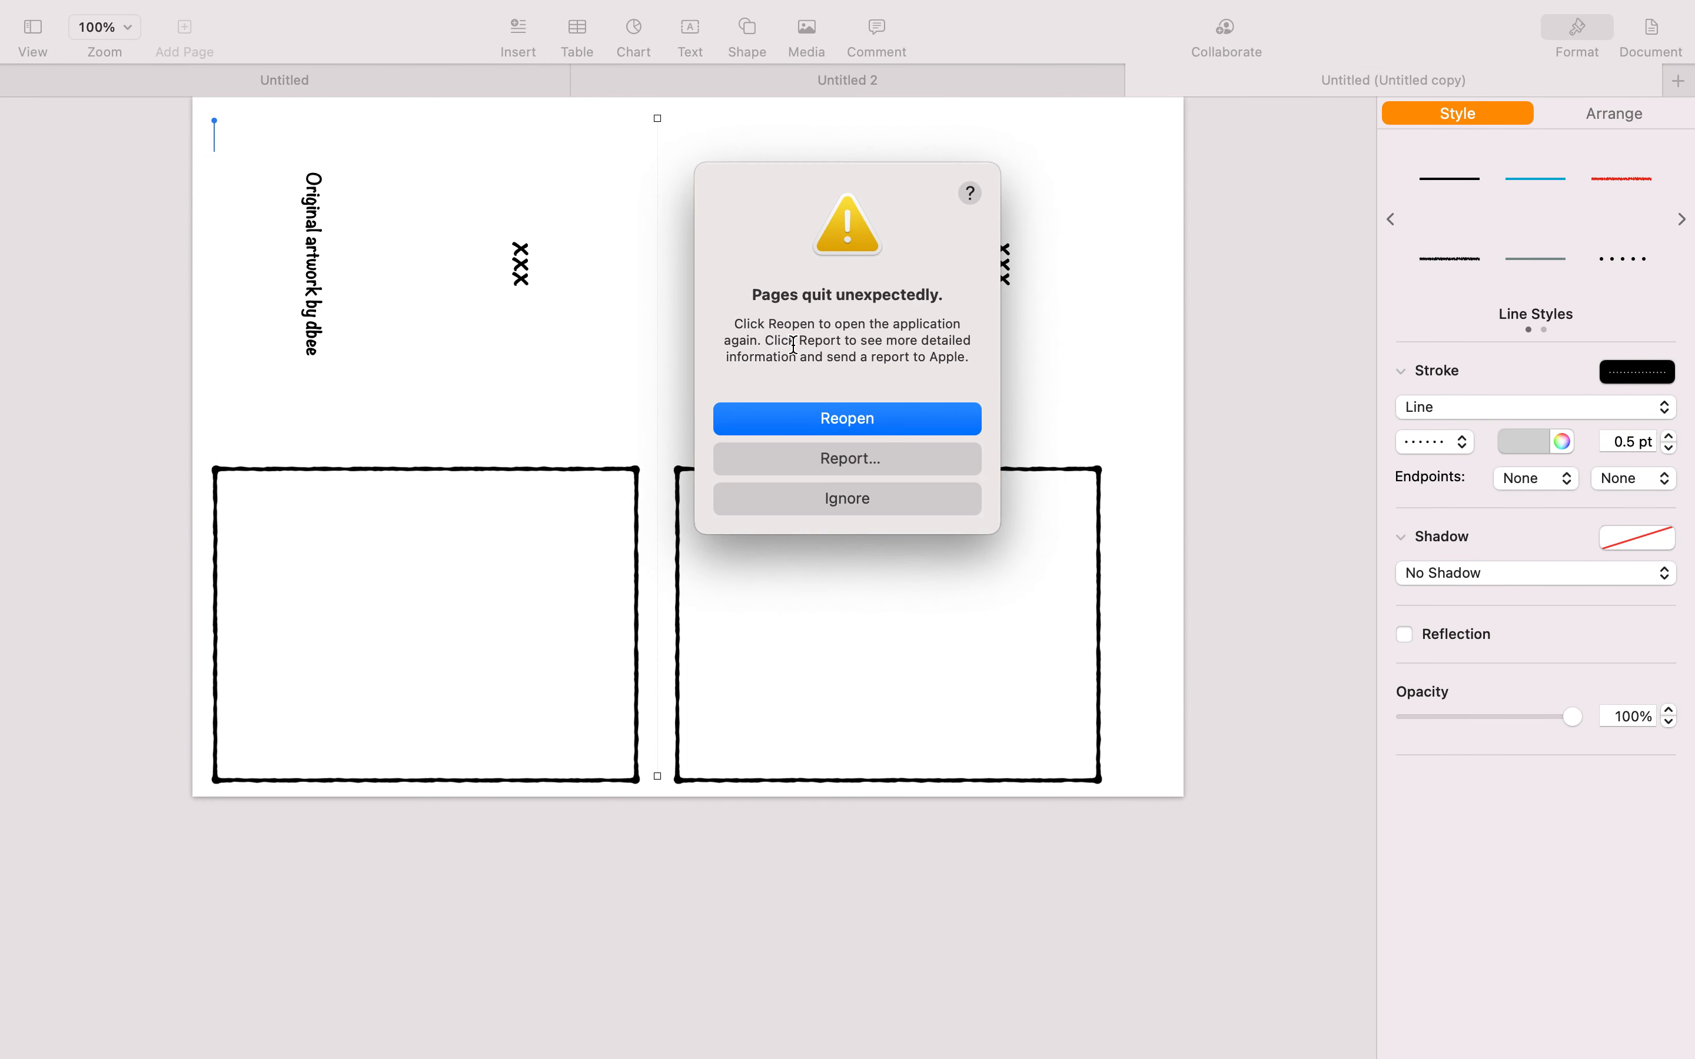
left_click(847, 499)
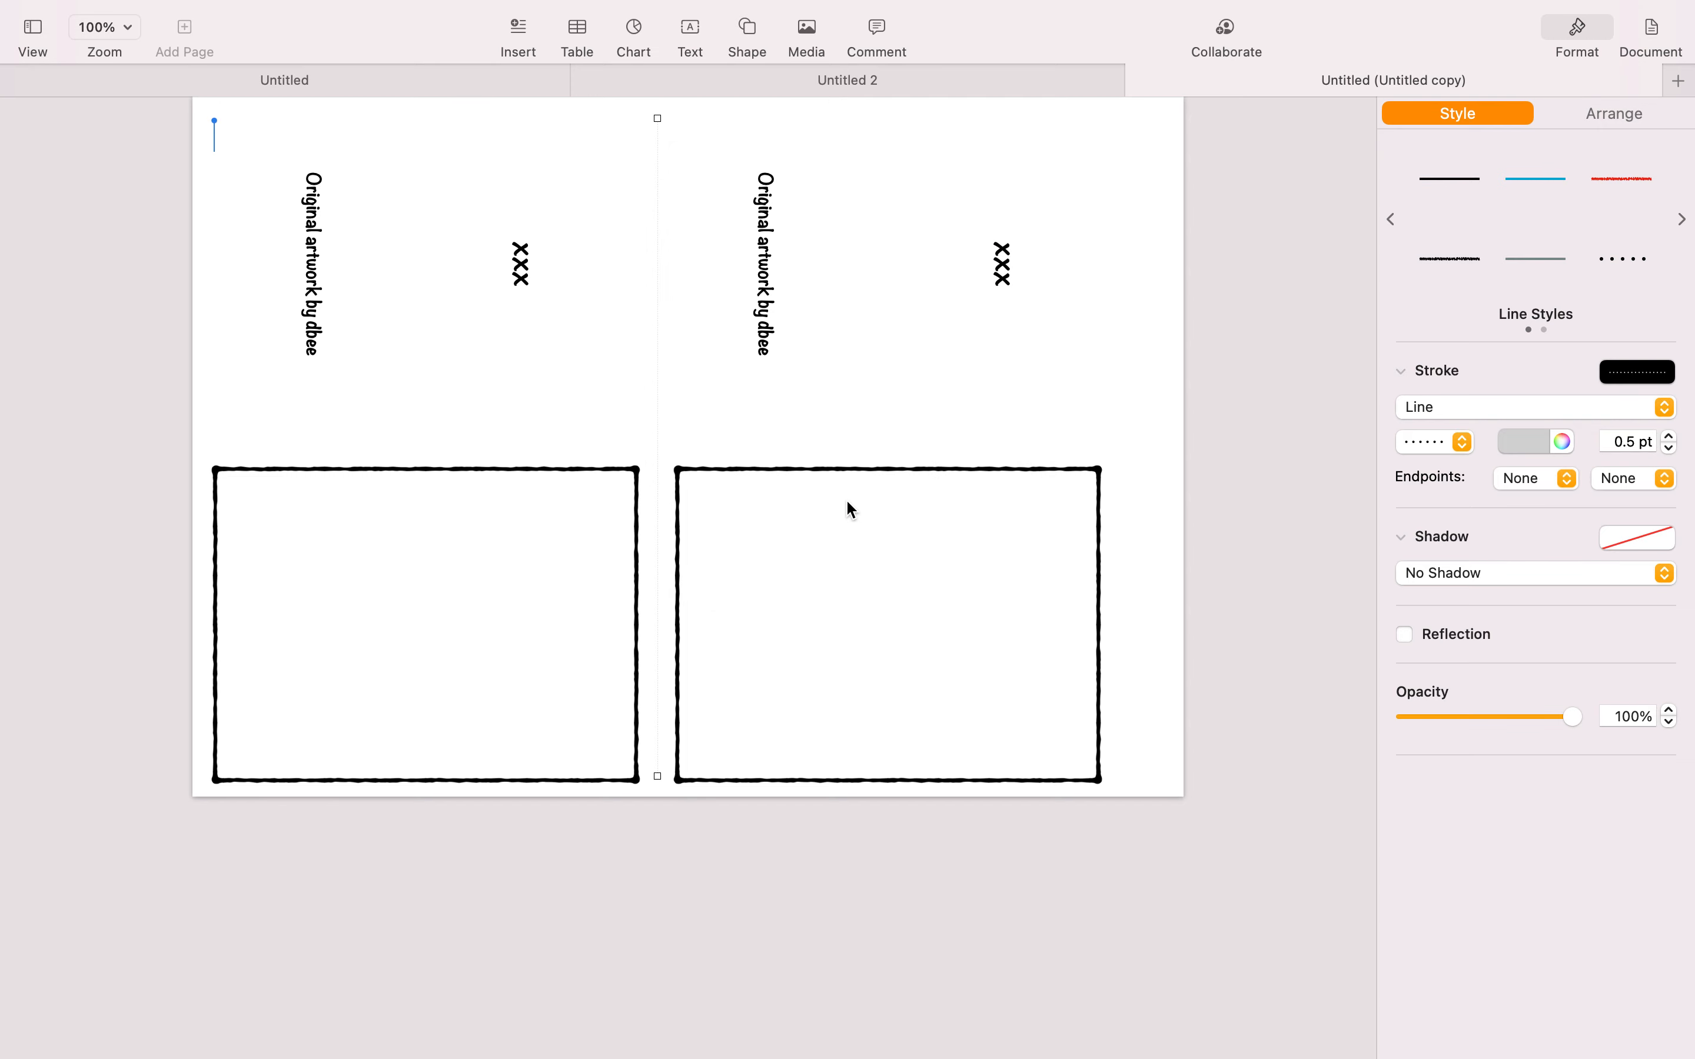
Rotate the right card's artwork credit text to 180° and centre it above the right frame, near the page's upper edge.
left_click(761, 356)
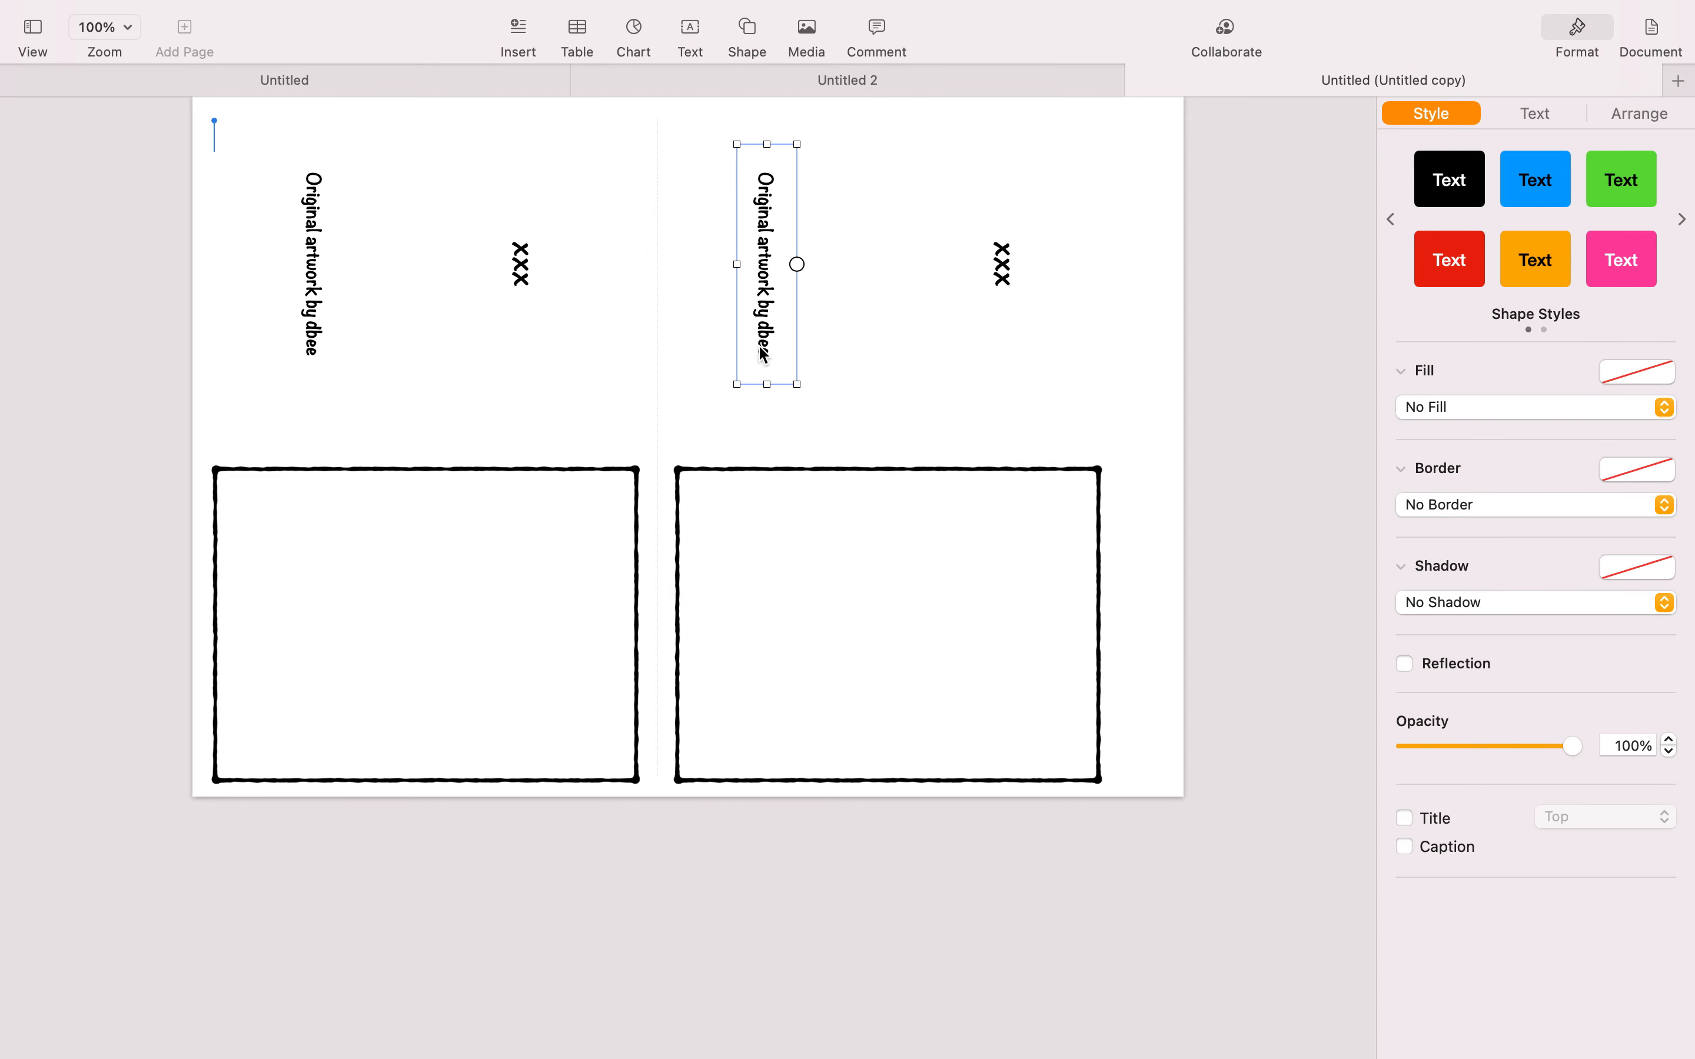
left_click(1640, 115)
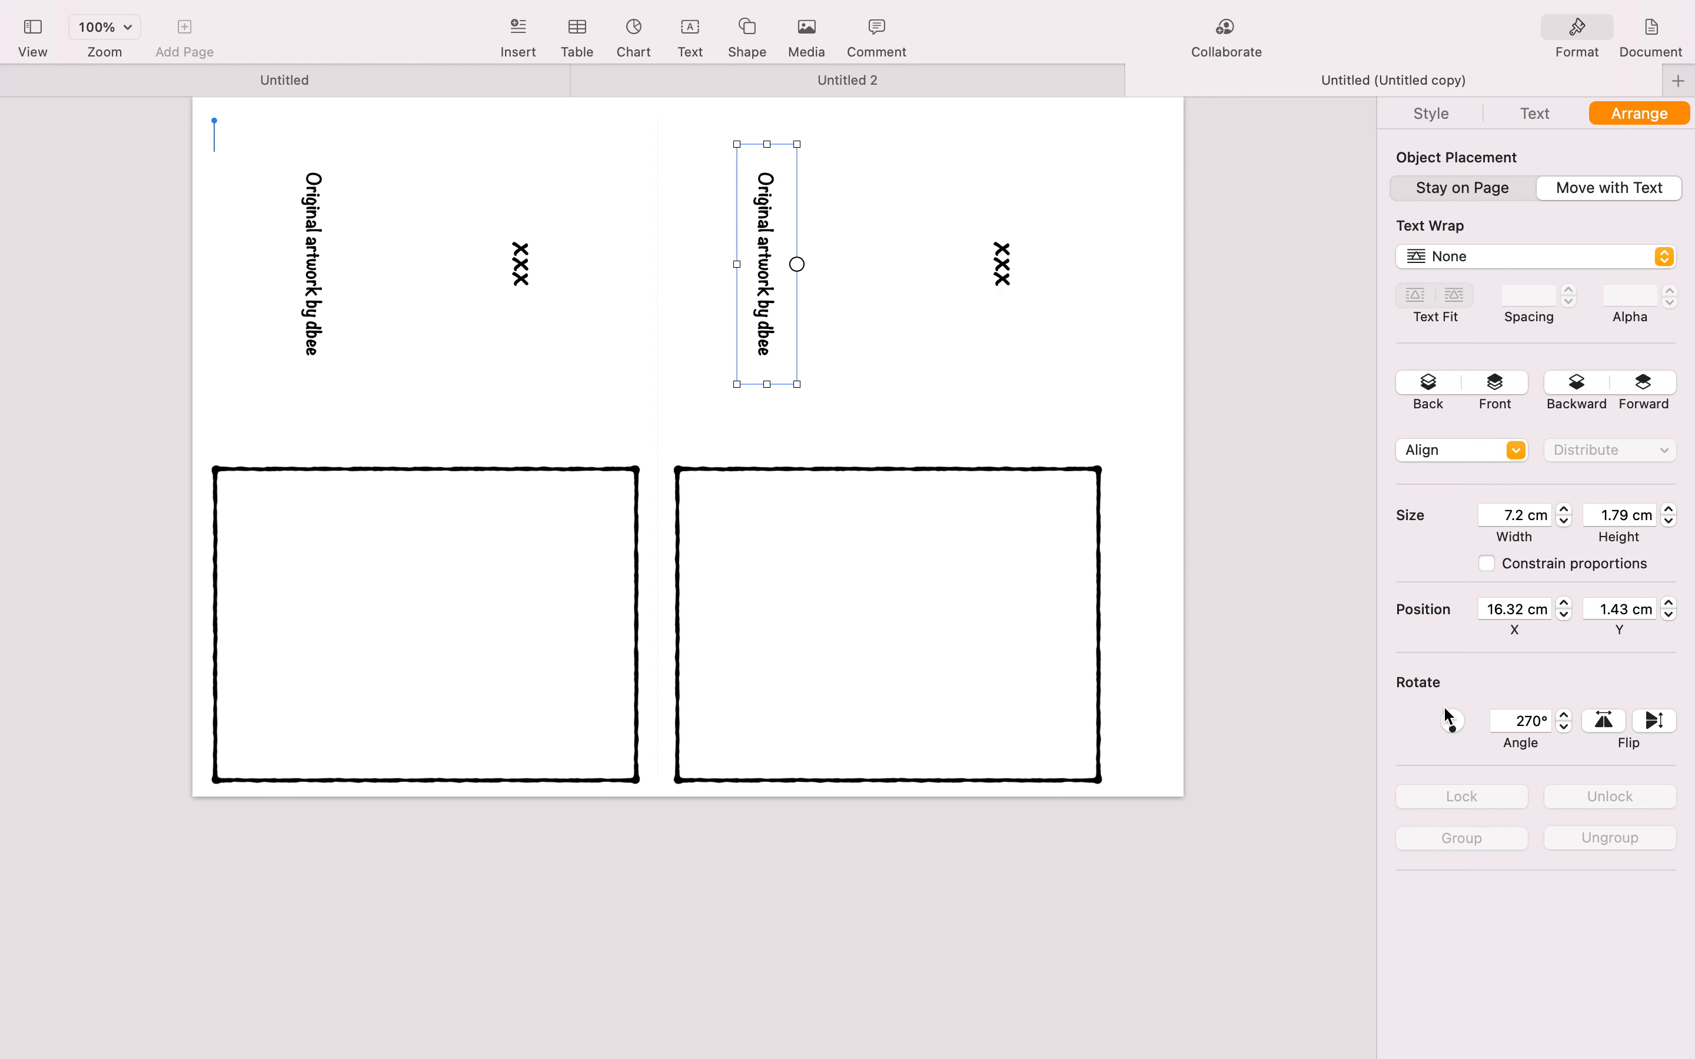
left_click_drag(1452, 728, 1439, 732)
left_click(1543, 721)
key("BackSpace")
key("BackSpace")
key("BackSpace")
type("0")
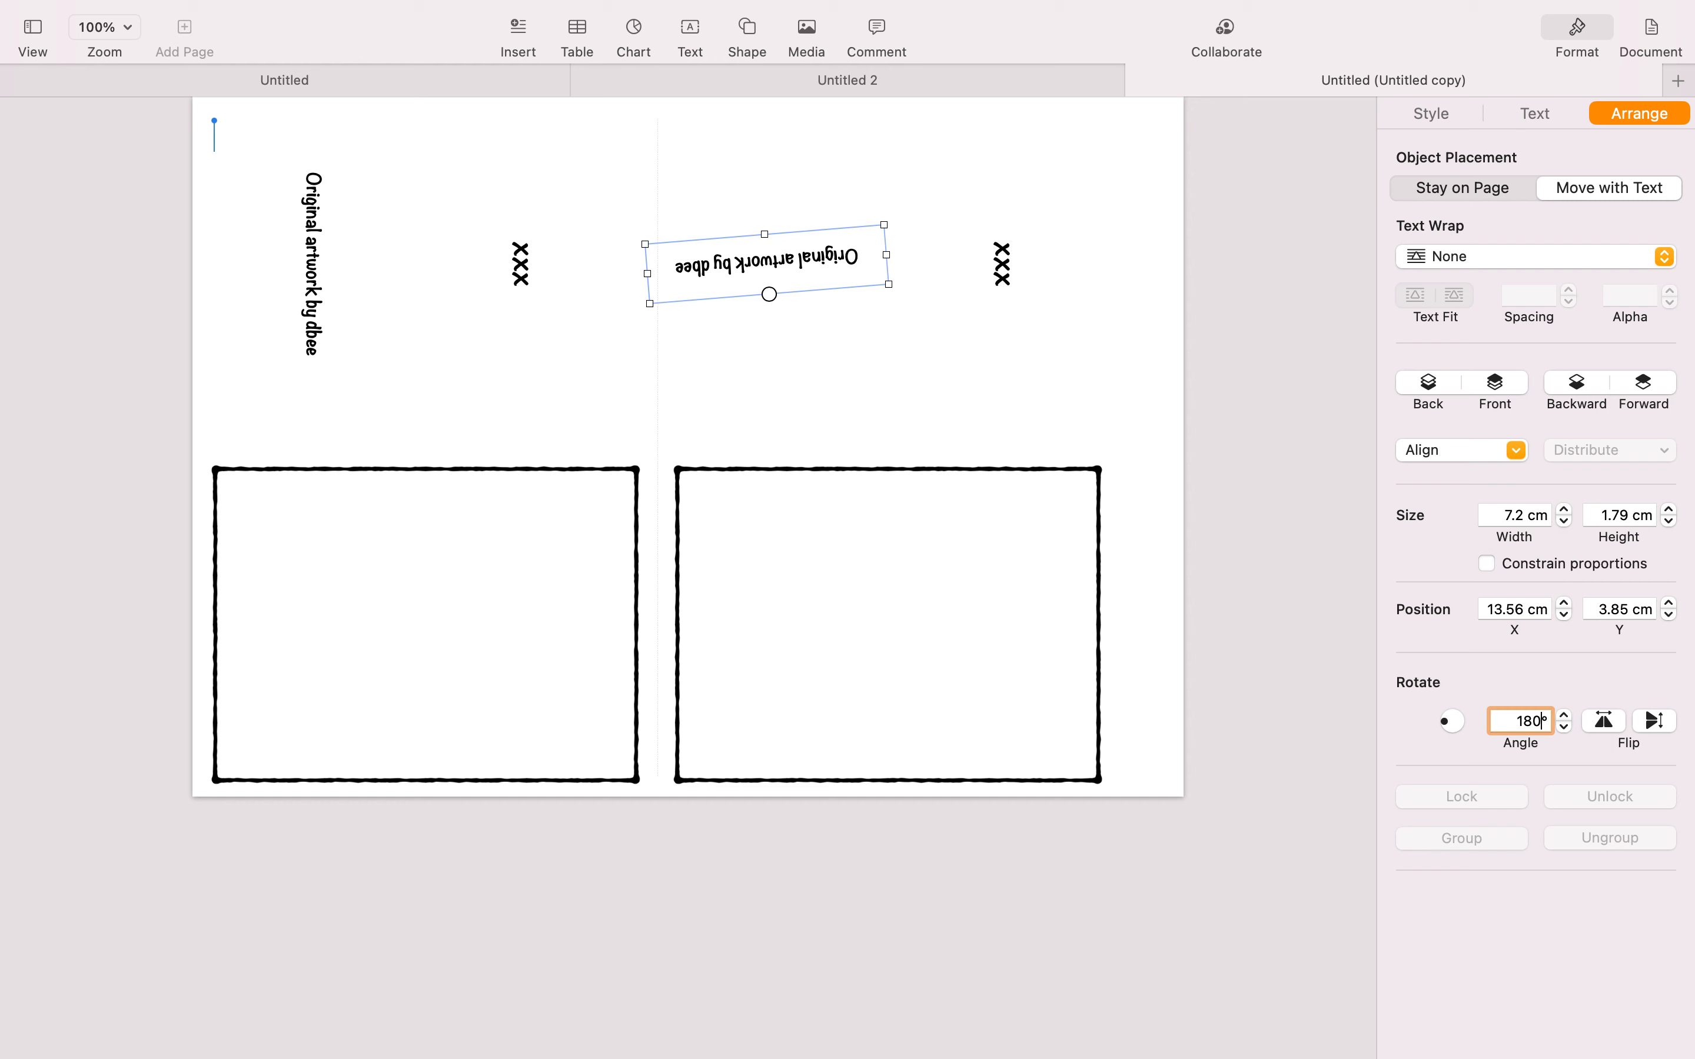
key("Return")
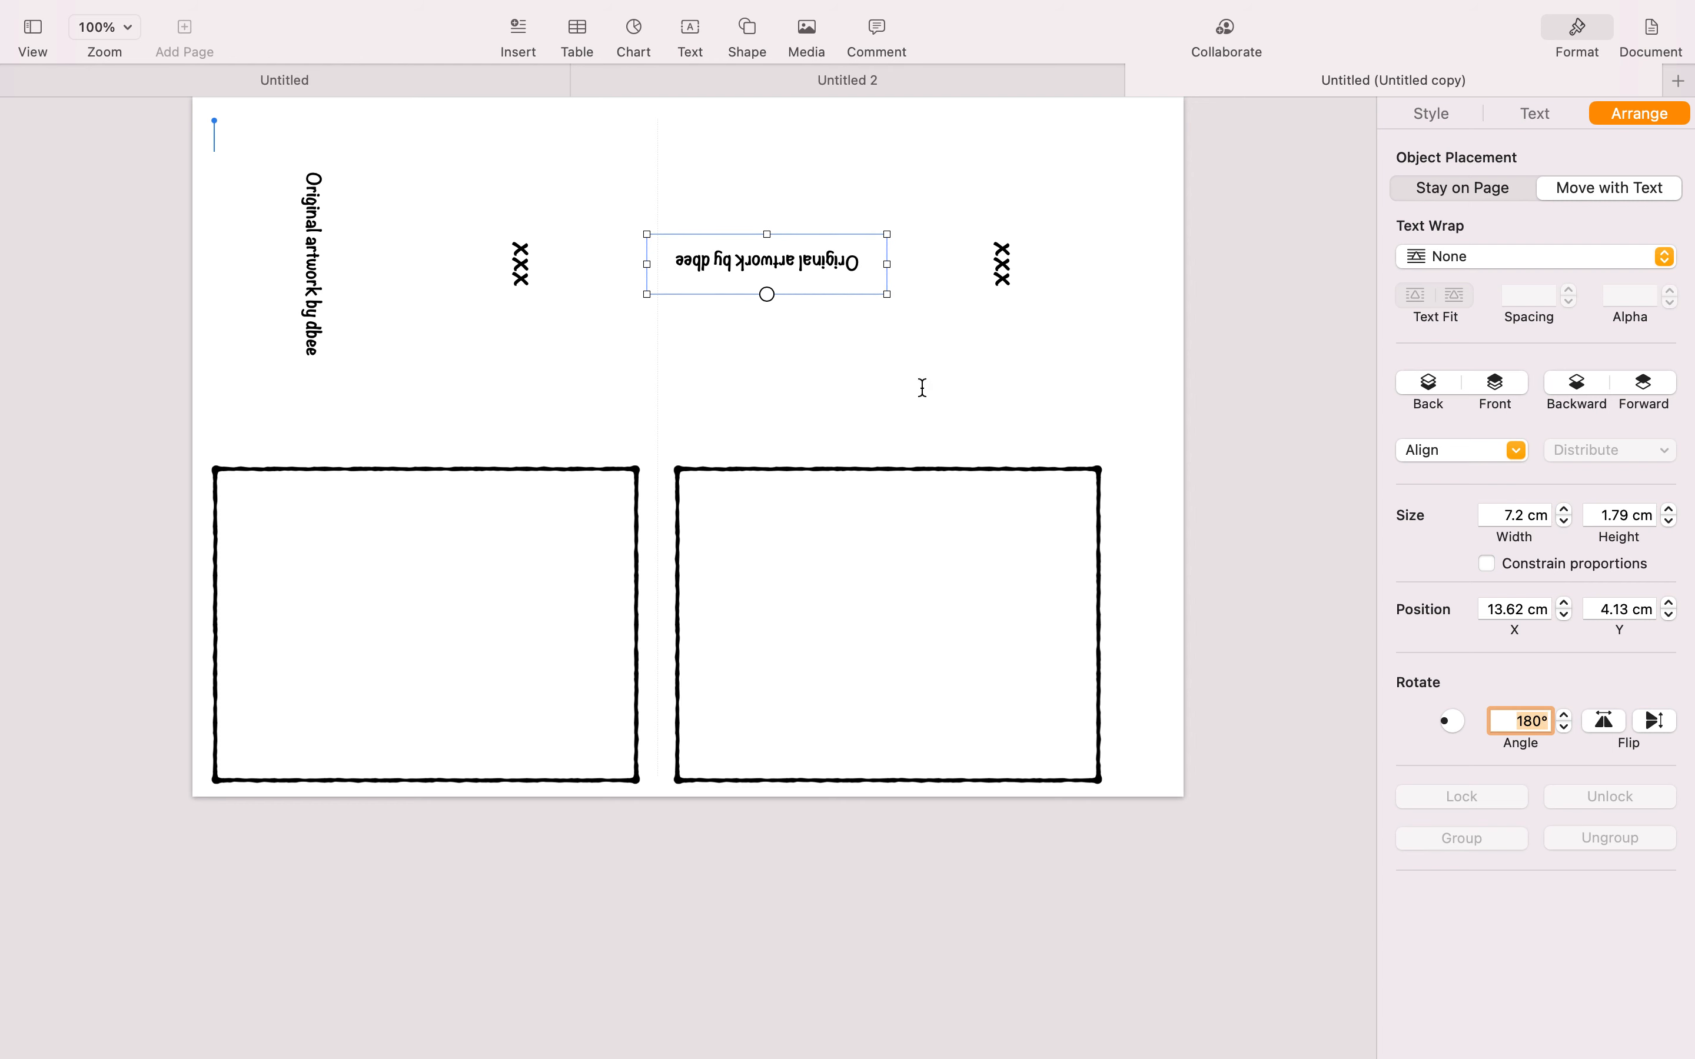
left_click_drag(786, 272, 906, 182)
Move the right card's "xxx" text centrally beneath the artwork credit and rotate it to 180°.
left_click_drag(1006, 259, 876, 326)
left_click(1534, 720)
key("BackSpace")
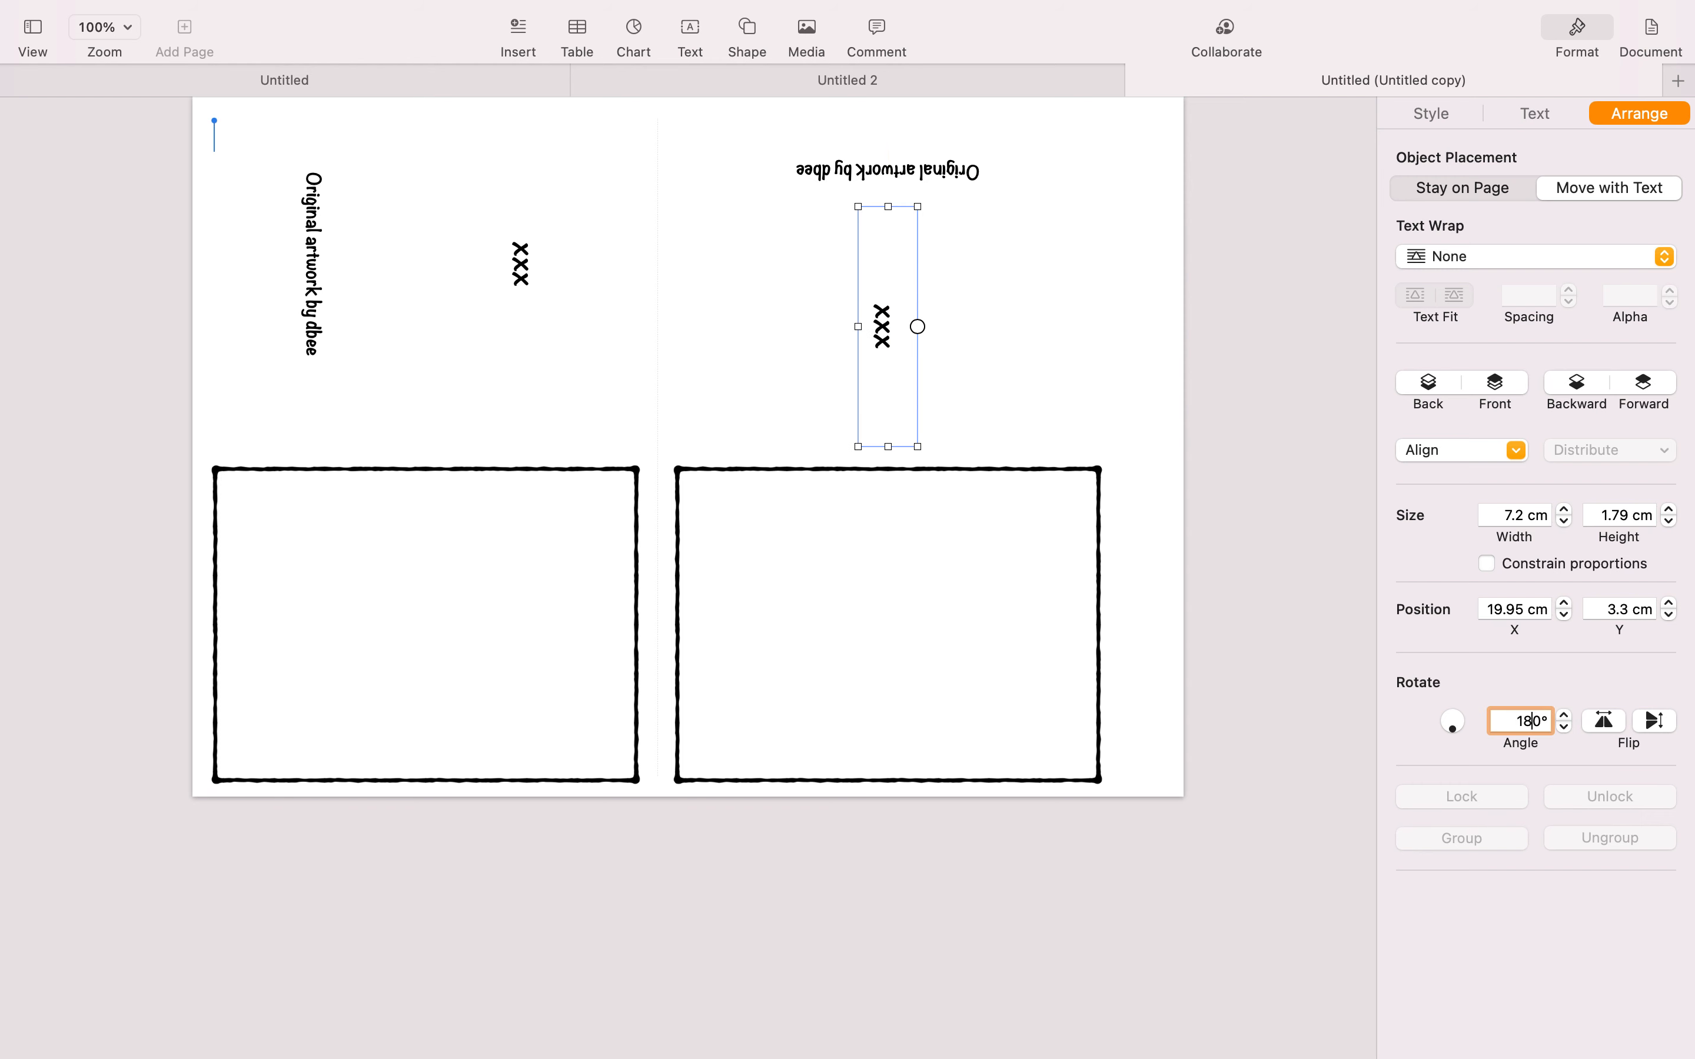
key("Return")
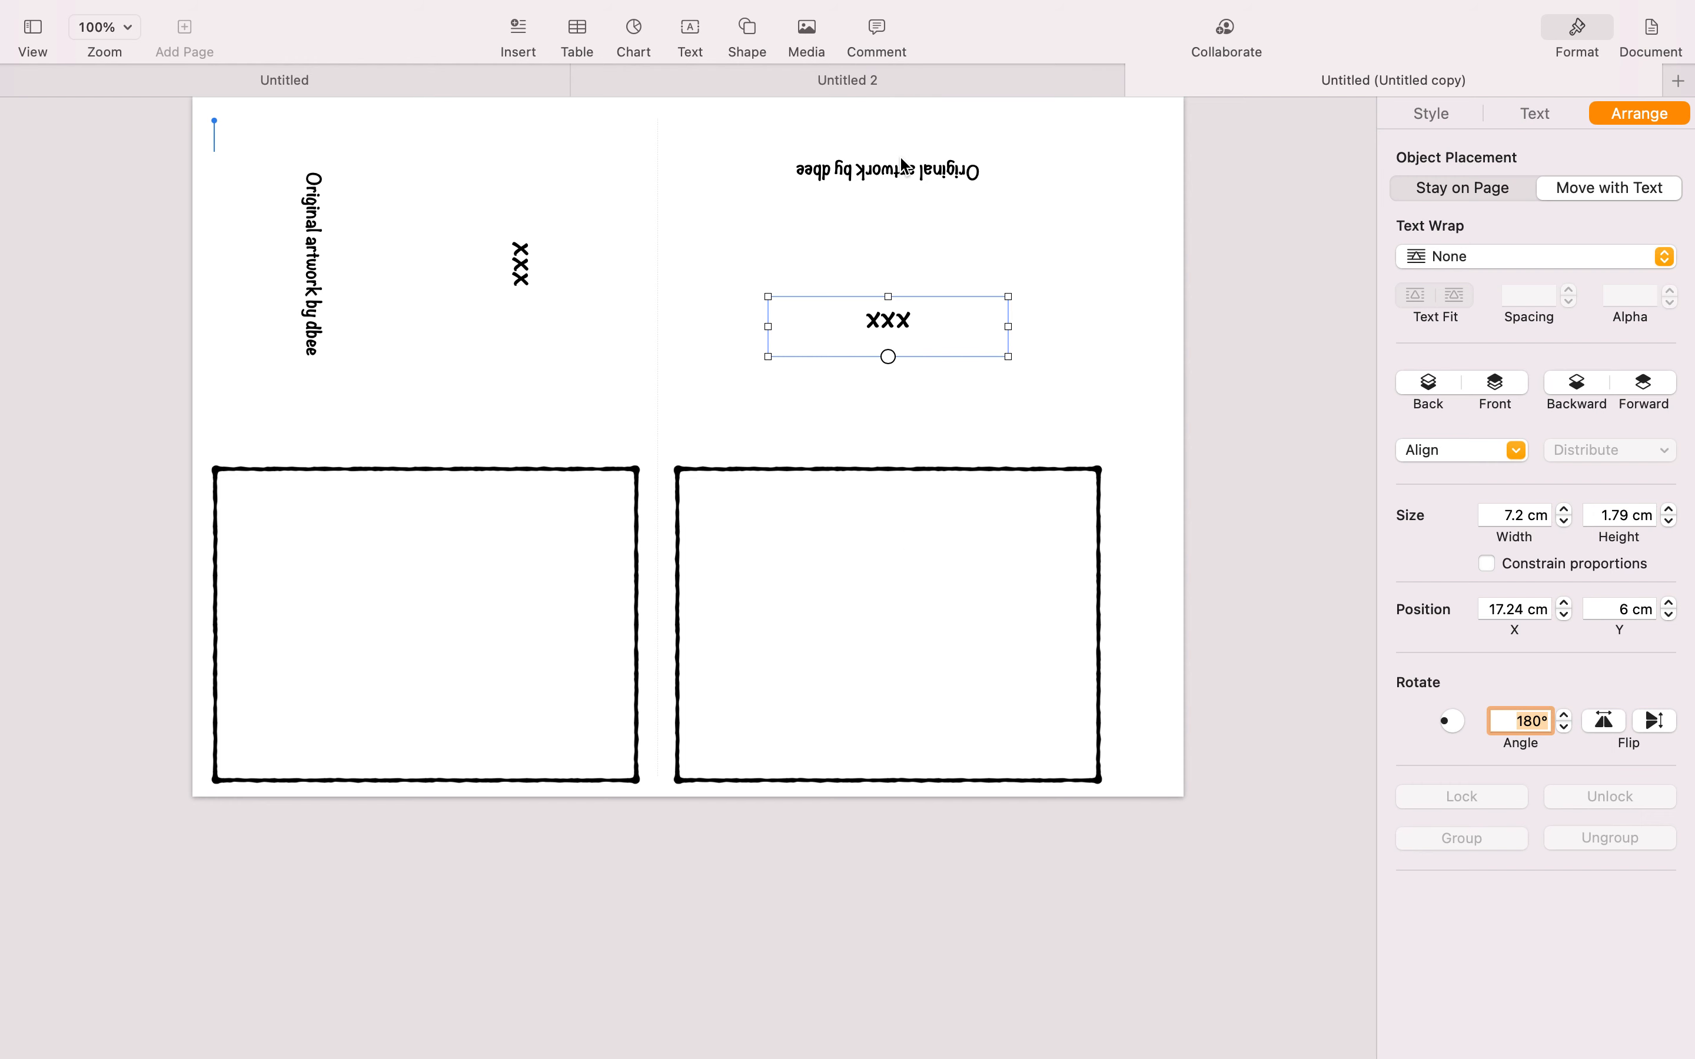
Delete the sideways "xxx" and artwork credit text boxes from the left card.
left_click(535, 290)
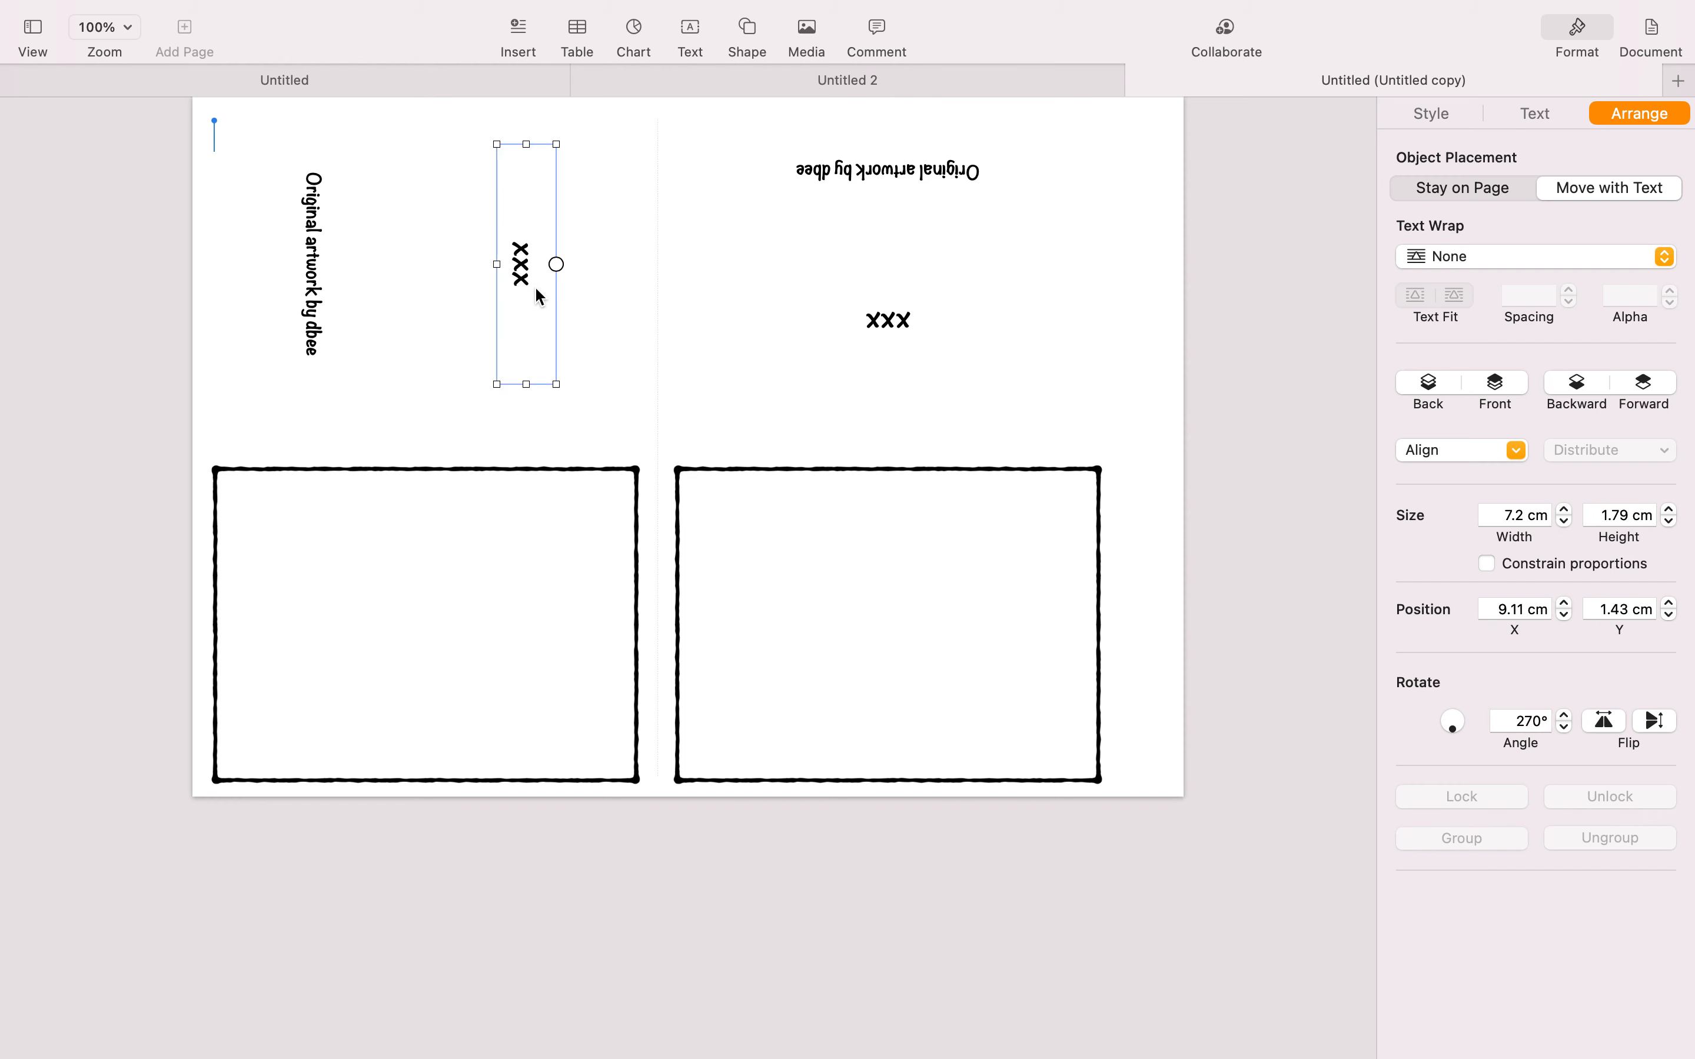
key("Delete")
left_click(292, 319)
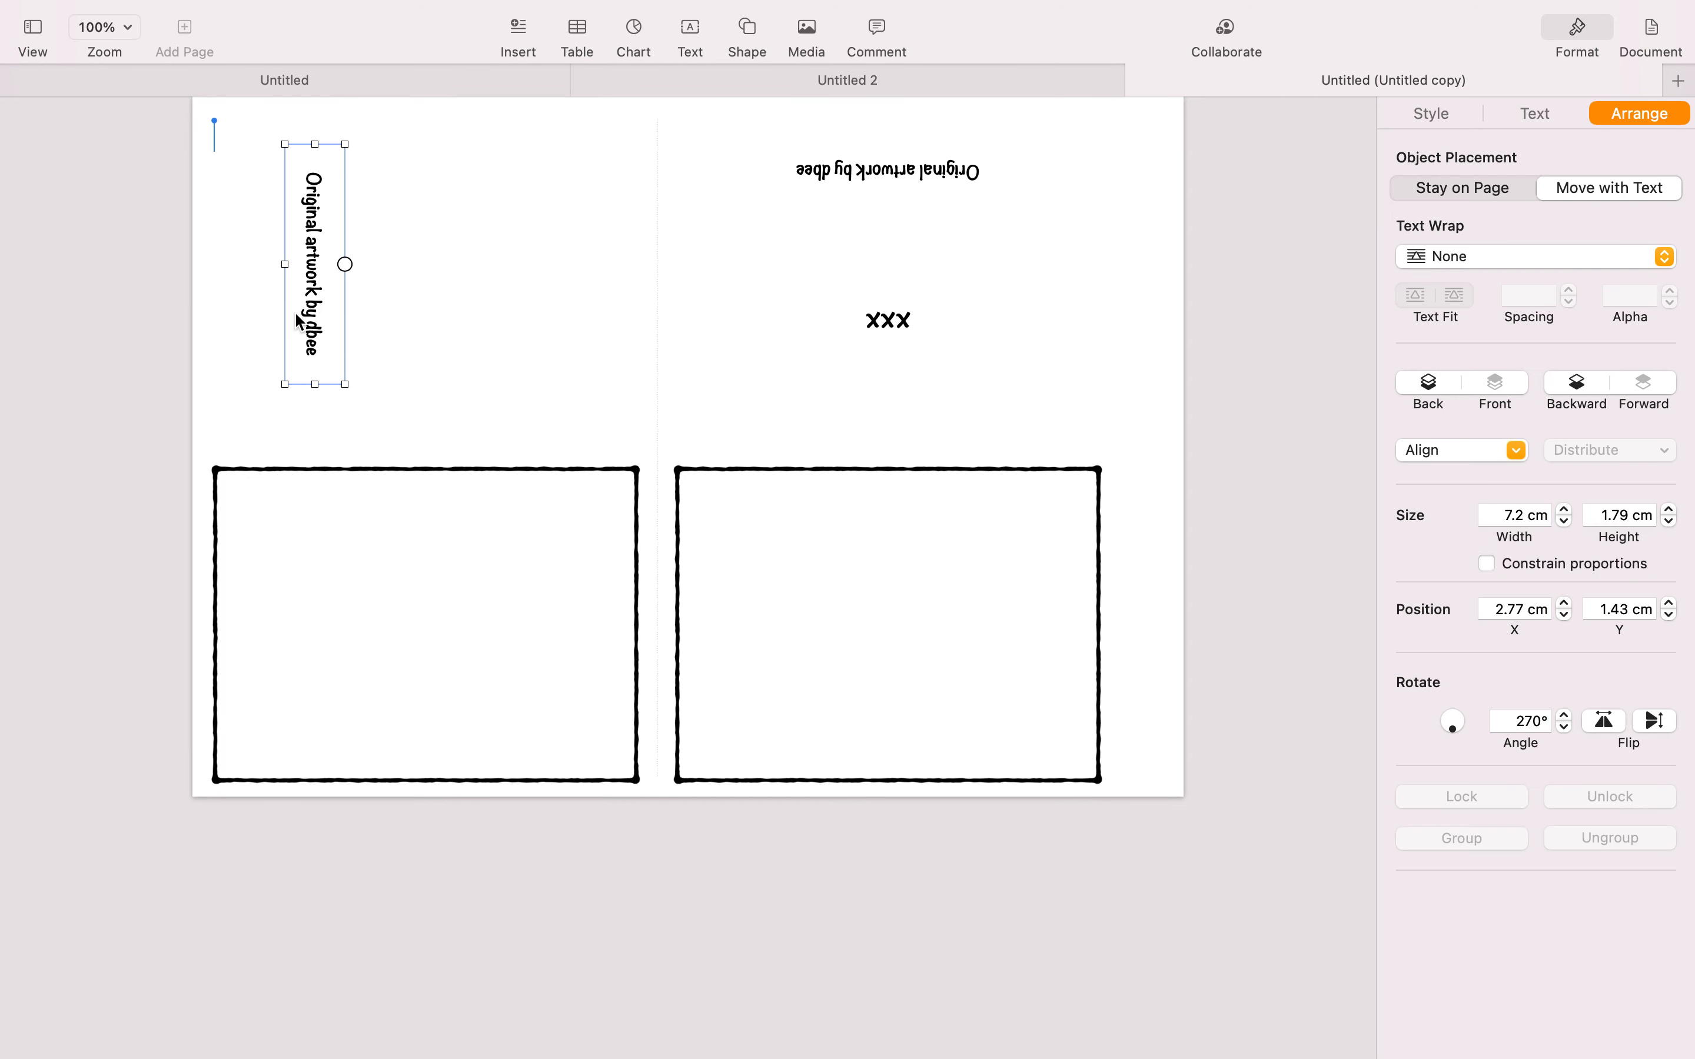
key("Delete")
Copy the right card's two upside-down text boxes and place the copies centred above the left frame, level with the originals.
left_click(926, 179)
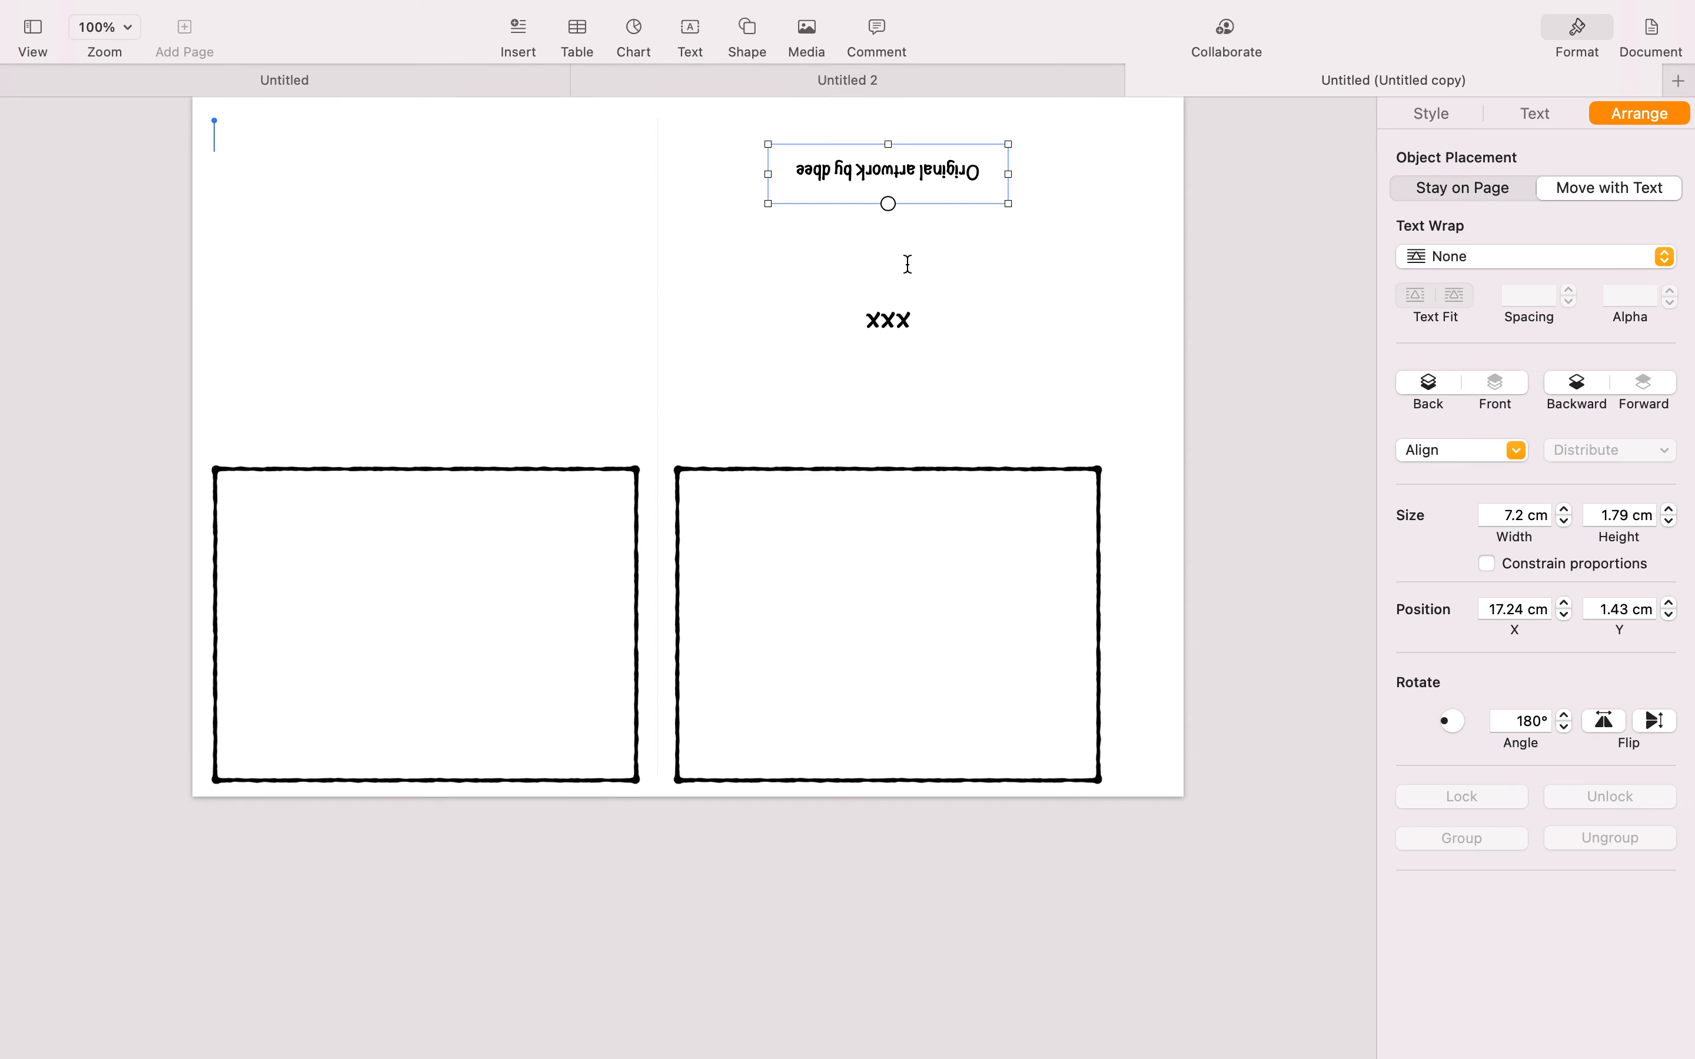
left_click(902, 329, "shift")
key("cmd+c")
left_click(532, 262)
key("cmd+v")
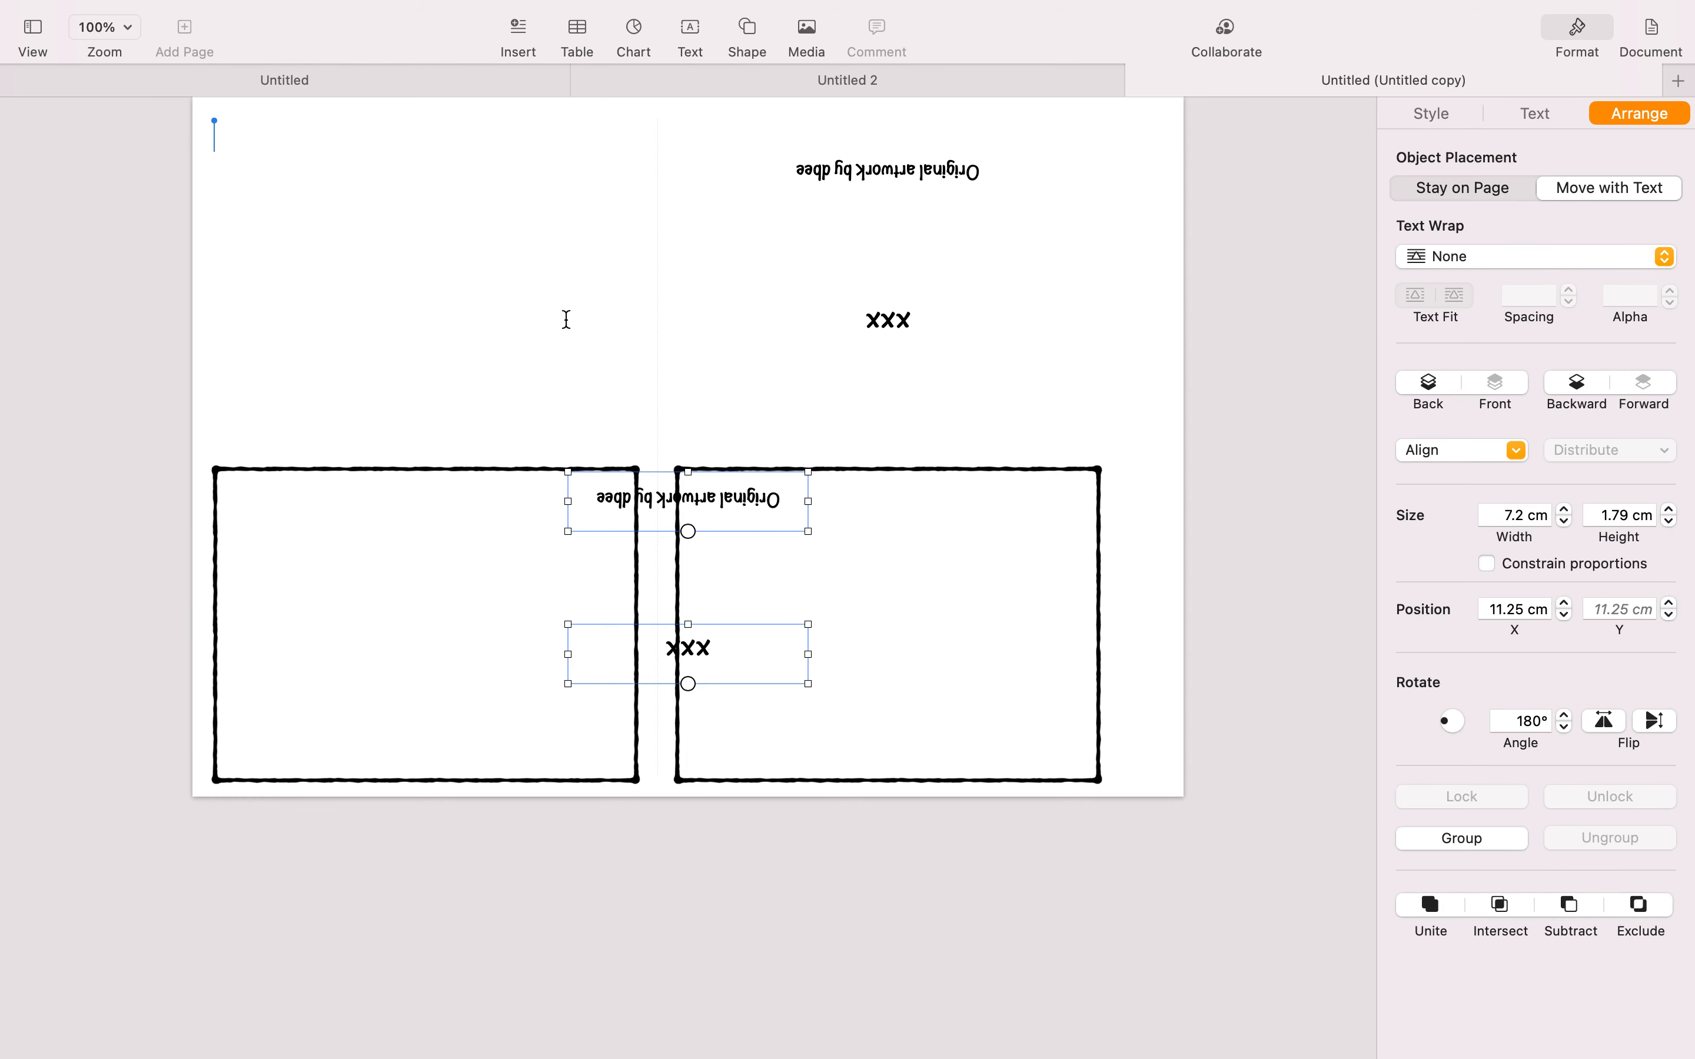
left_click_drag(614, 530, 353, 200)
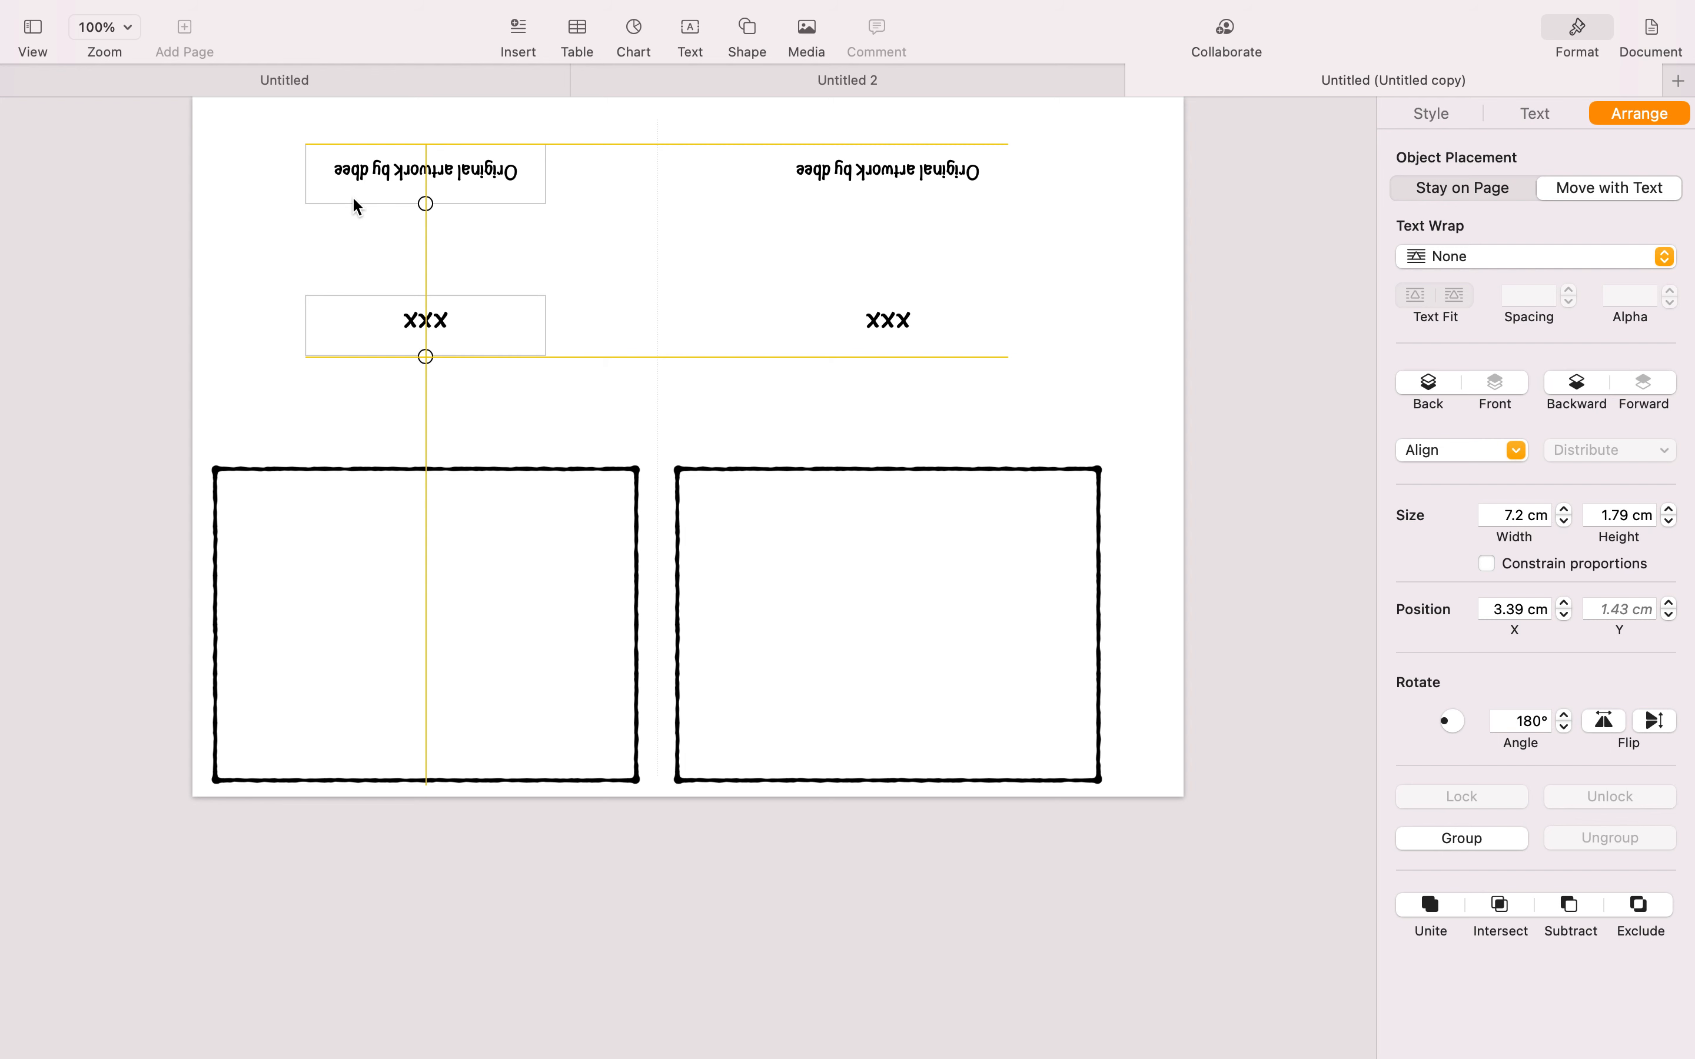
left_click_drag(354, 198, 353, 198)
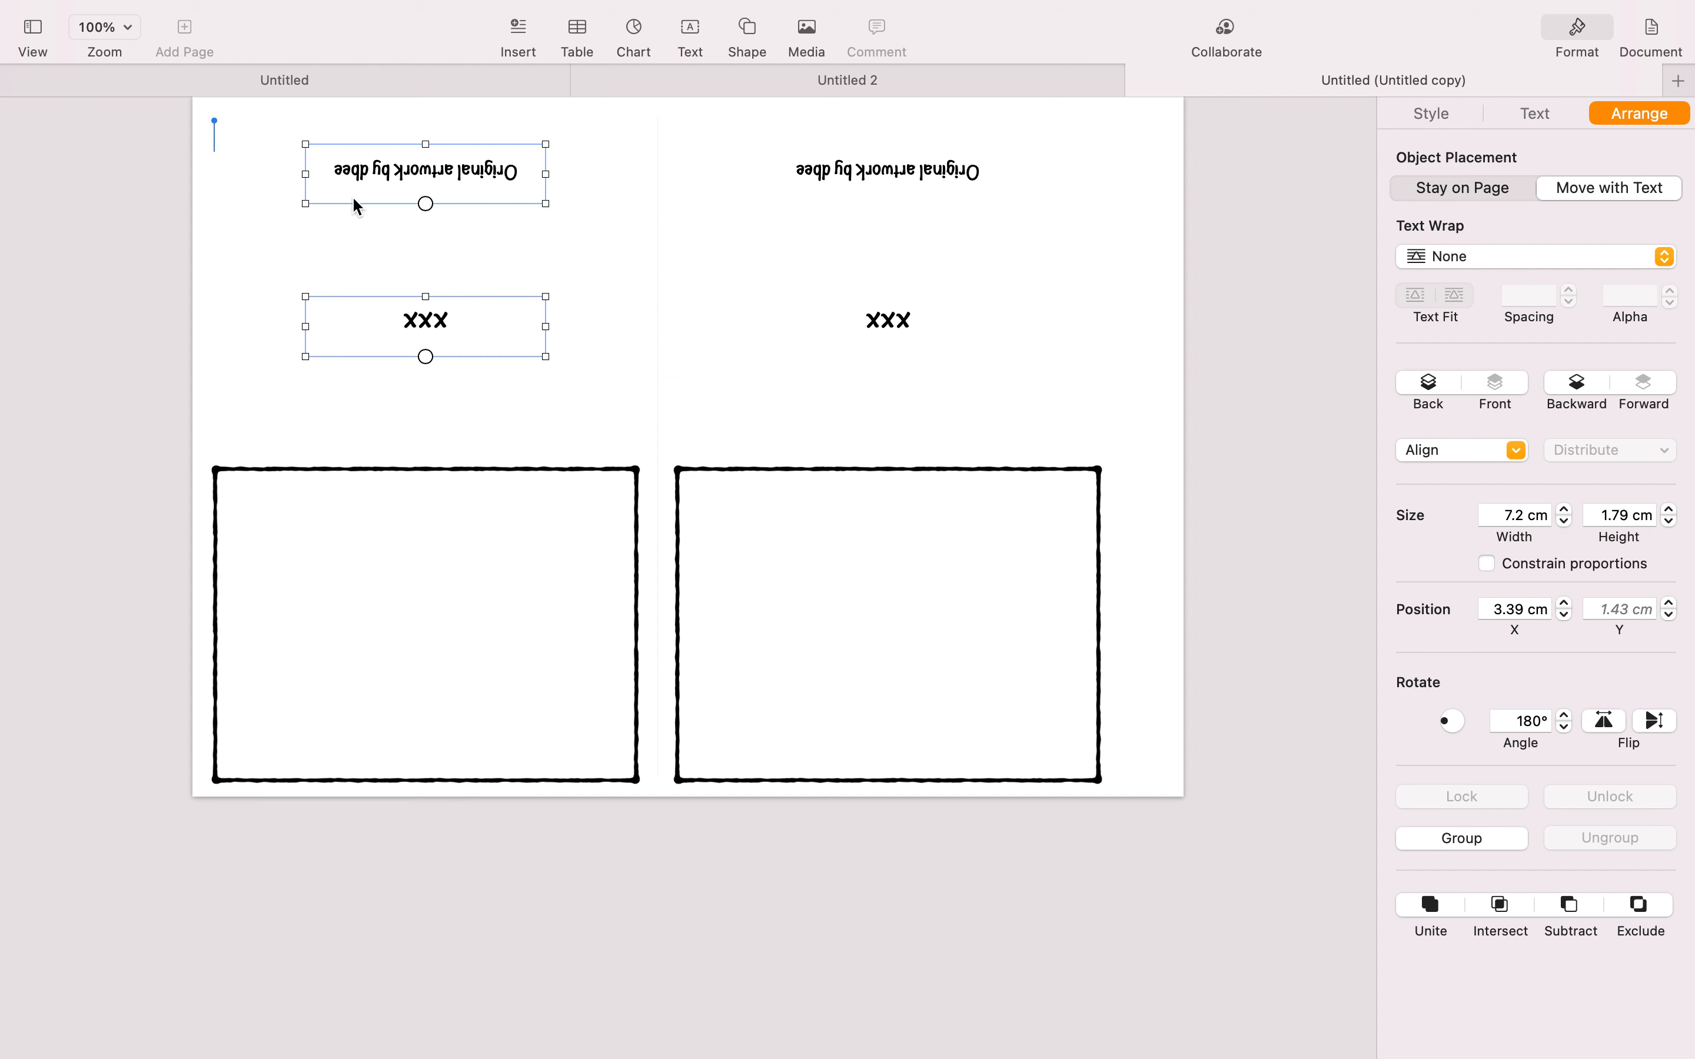
left_click(576, 313)
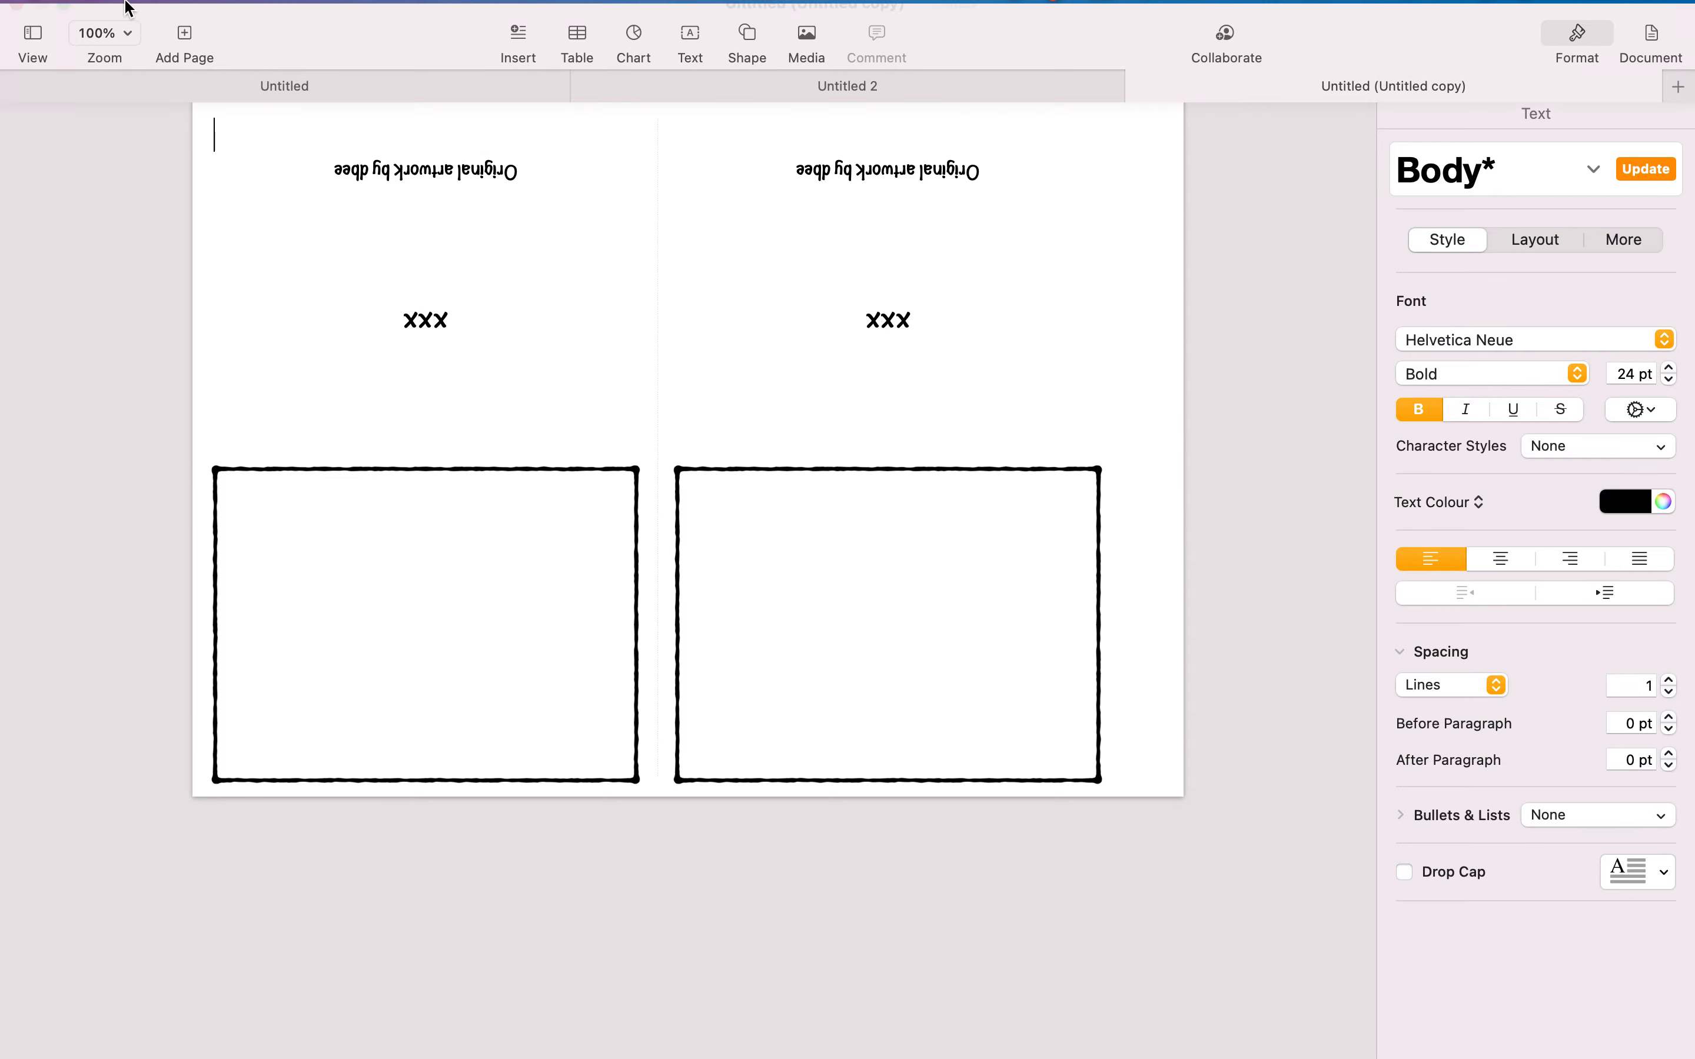
Save the revised card document as a custom template in the Template Chooser.
left_click(150, 15)
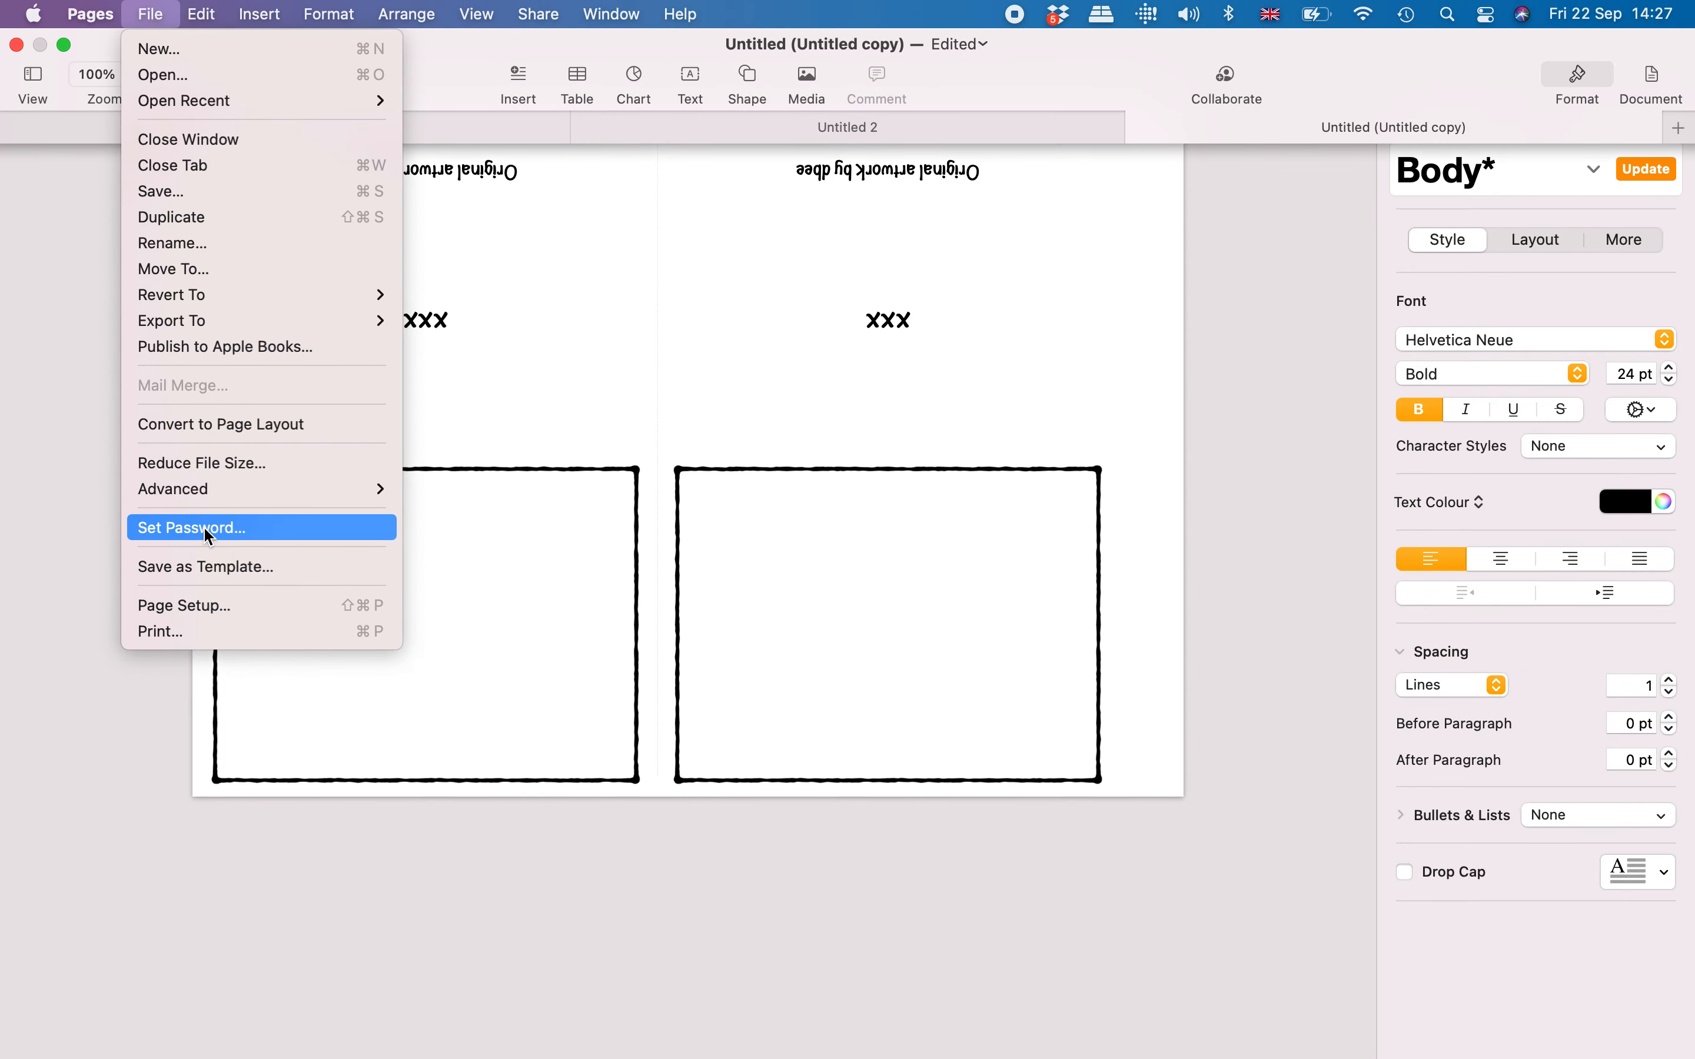
left_click(211, 567)
left_click(802, 597)
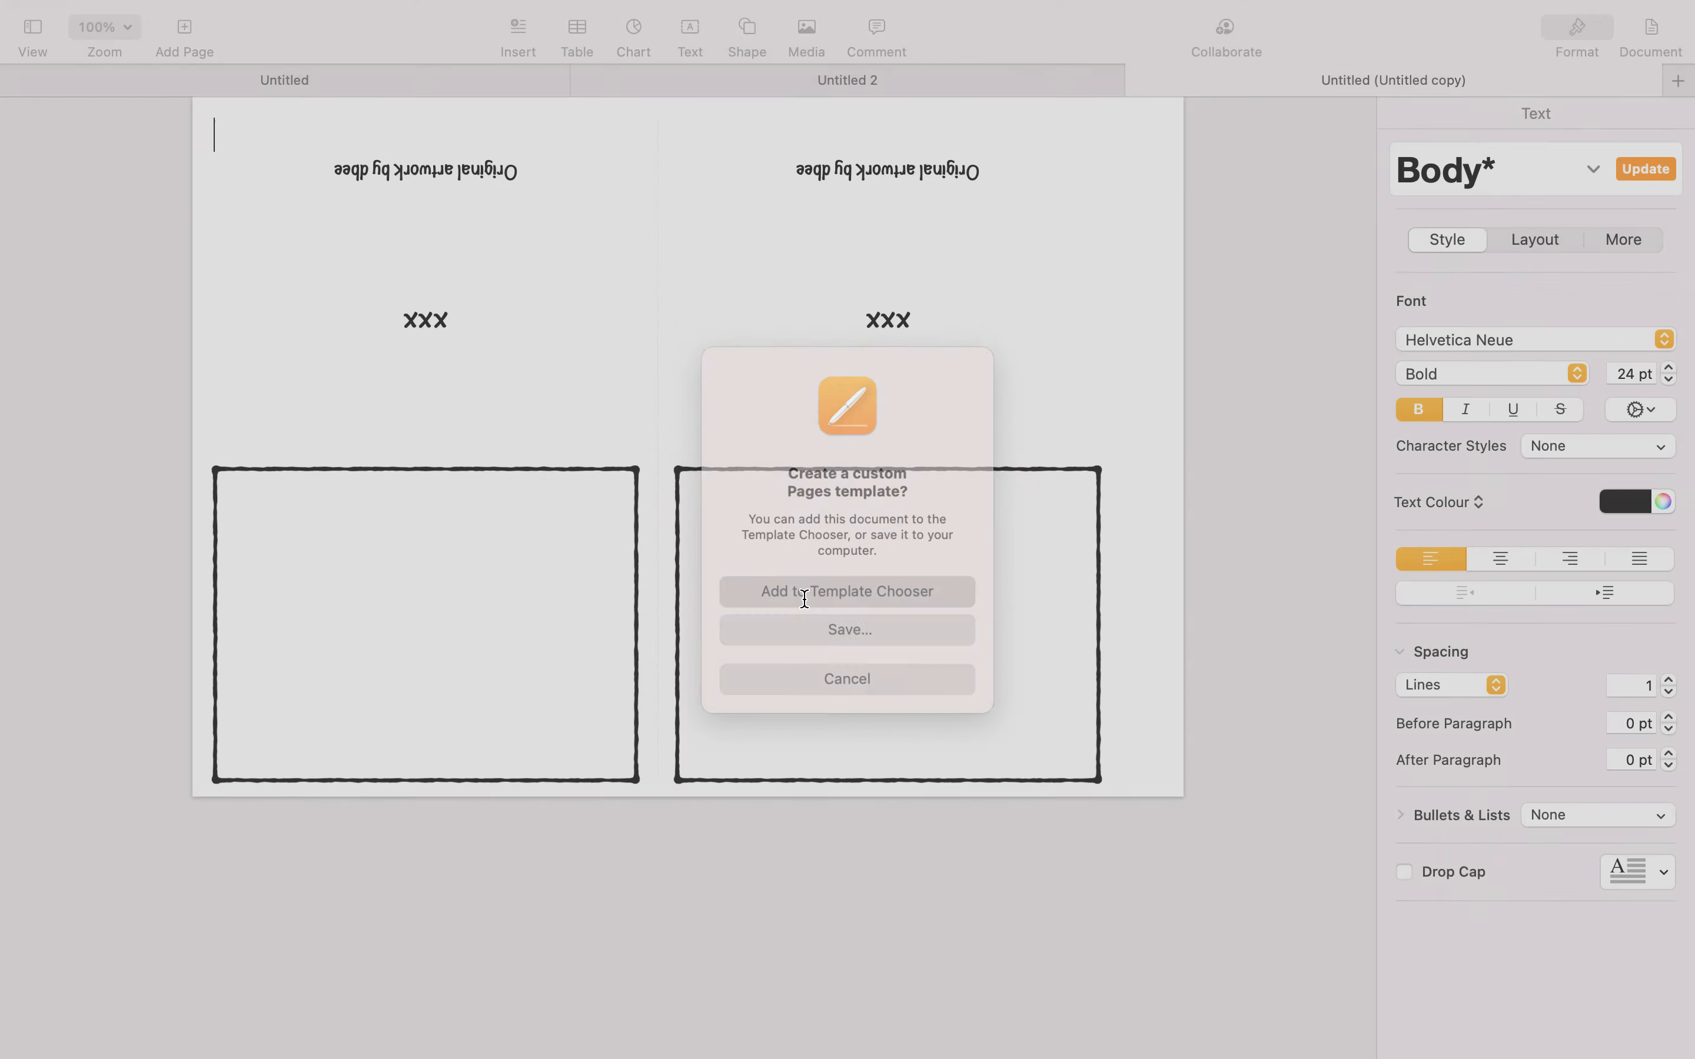